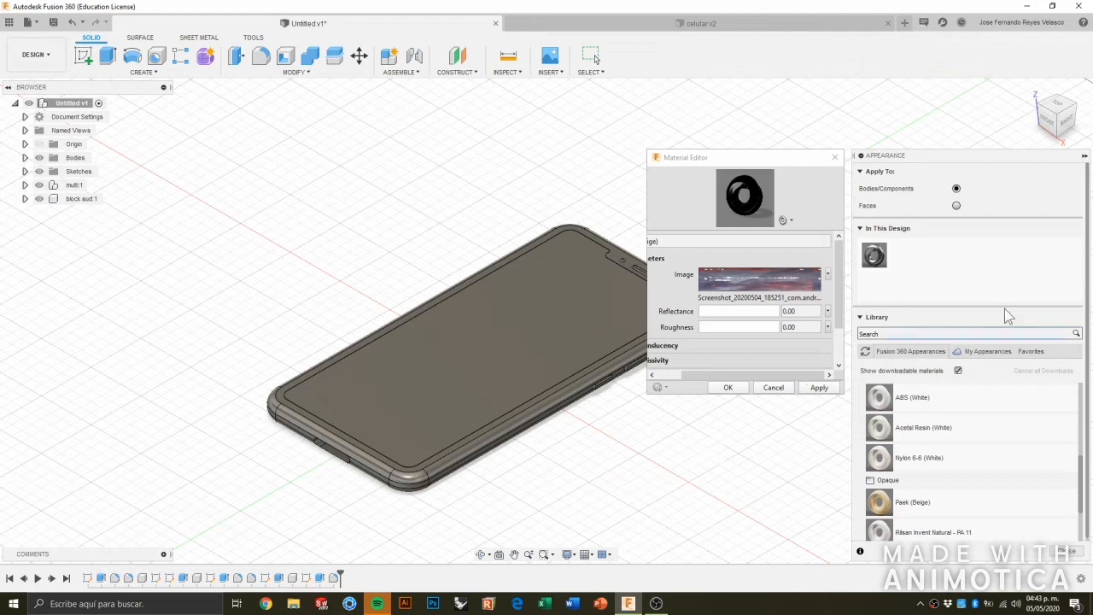
# Close the open material editor and apply the opaque plastic appearance Paek (Beige) to the phone's screen body.
pyautogui.click(834, 158)
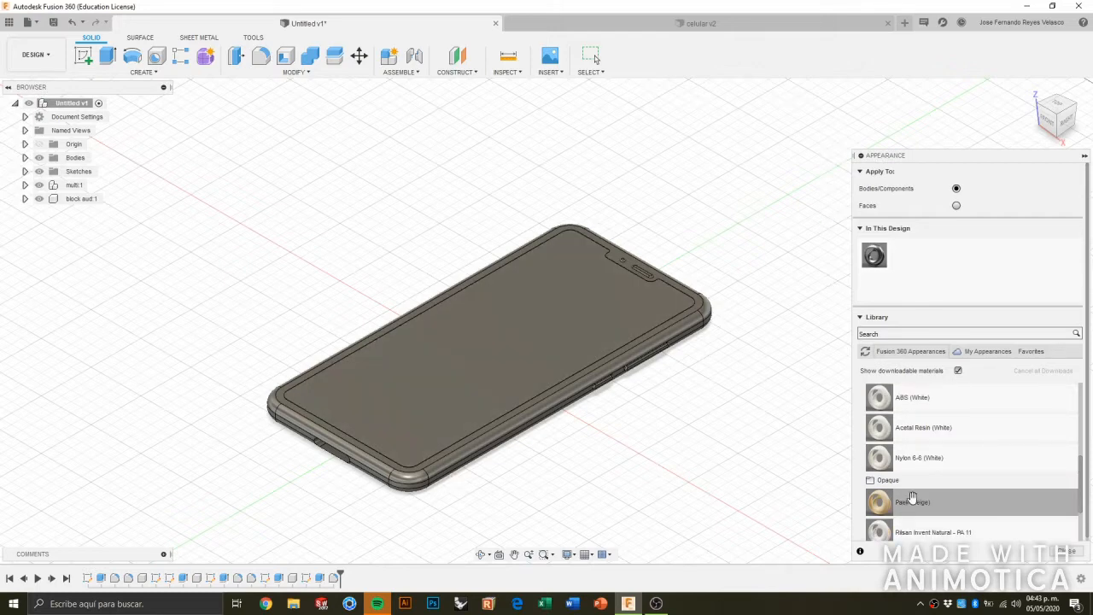
pyautogui.scroll(5, 888, 485)
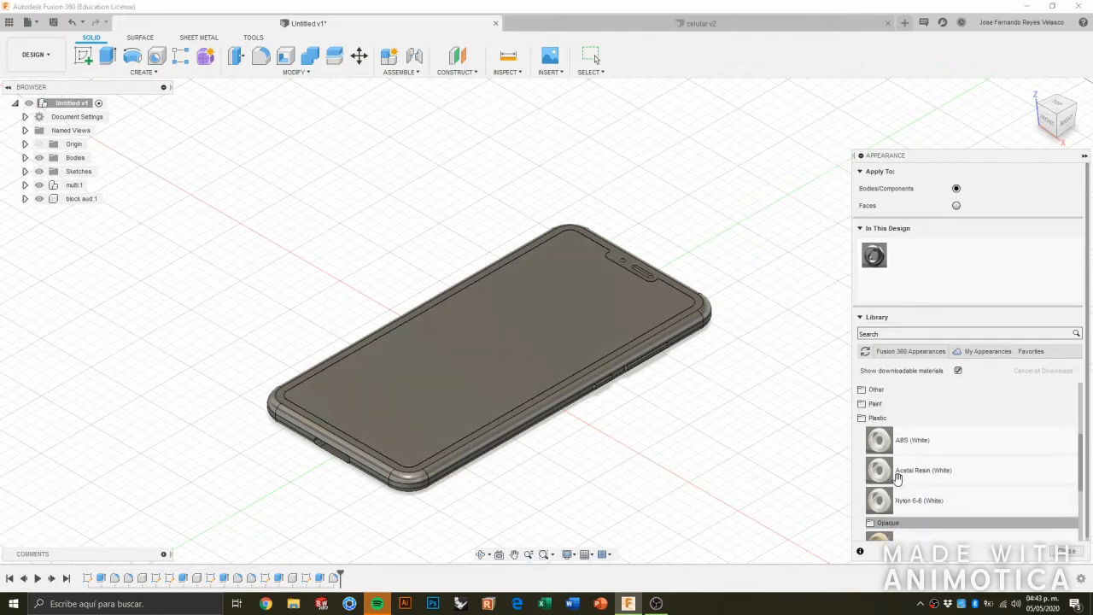
pyautogui.scroll(-3, 914, 468)
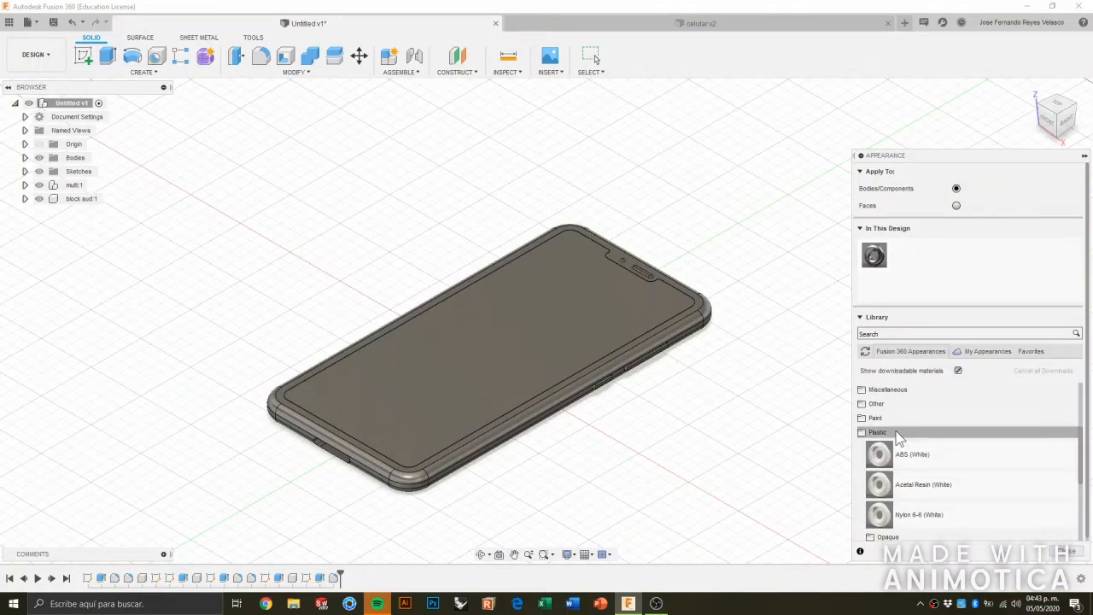
pyautogui.scroll(-2, 910, 473)
pyautogui.scroll(-3, 918, 477)
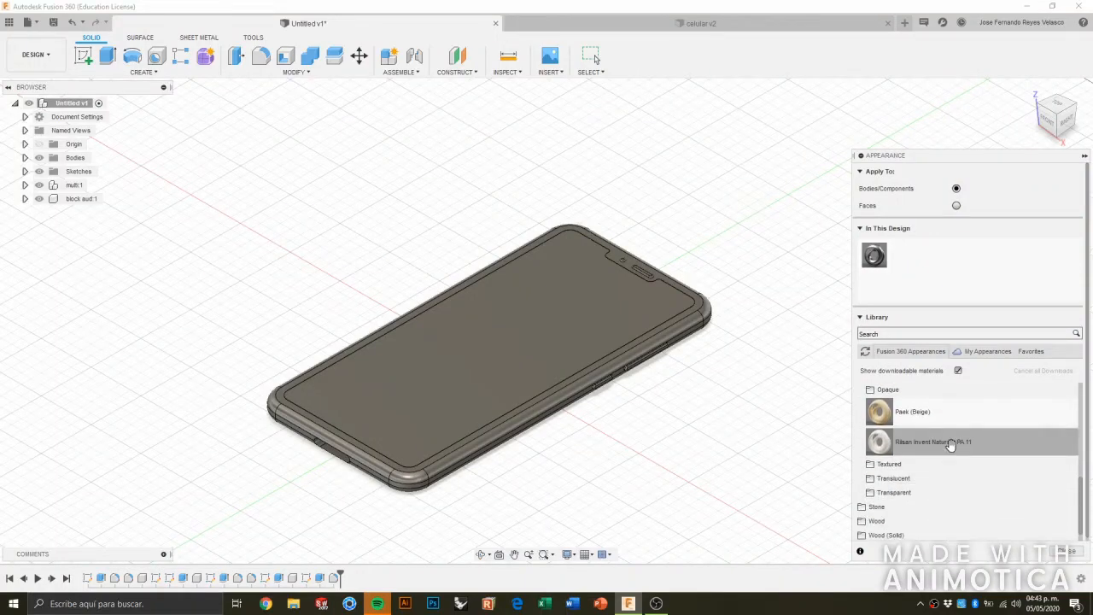
pyautogui.scroll(-1, 896, 448)
pyautogui.scroll(5, 919, 489)
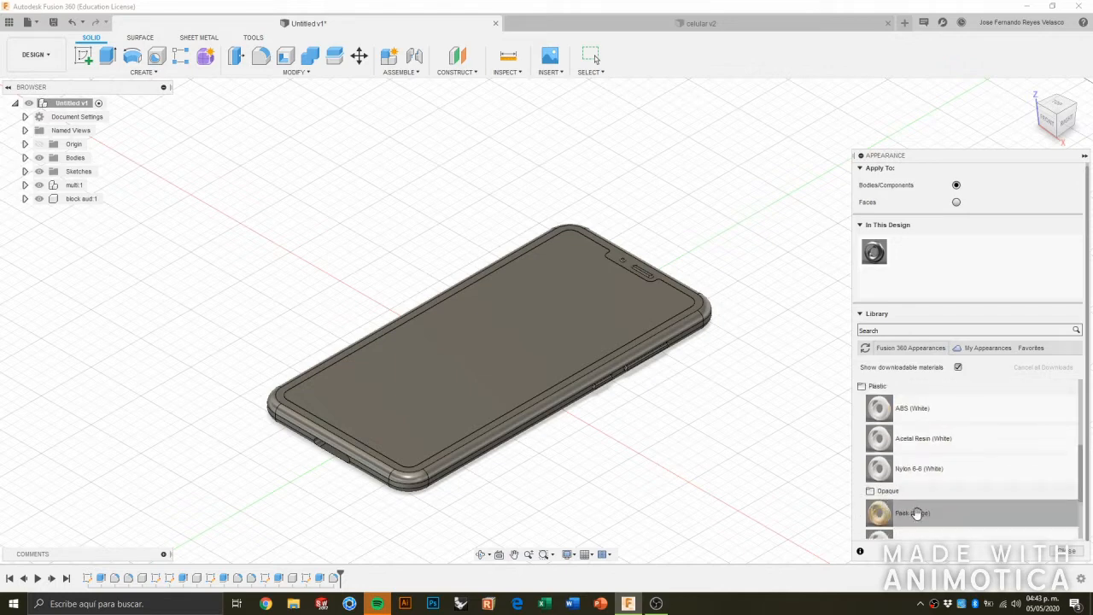
pyautogui.scroll(-3, 918, 508)
pyautogui.moveTo(915, 439); pyautogui.dragTo(544, 365)
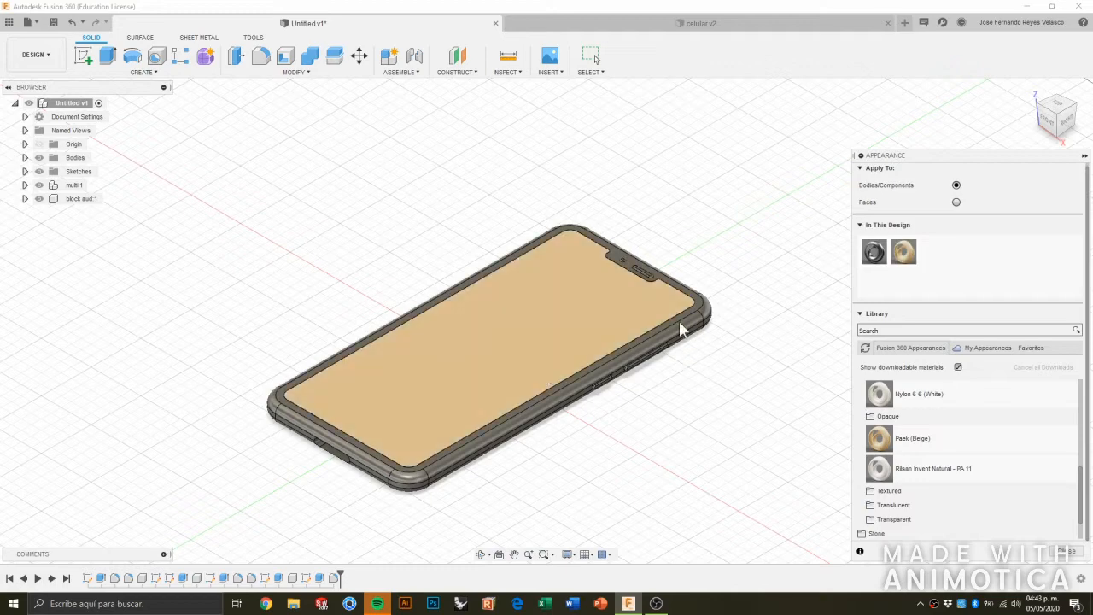
# Set the roughness and reflectance of the Paek (Beige) appearance to 0.
pyautogui.doubleClick(908, 254)
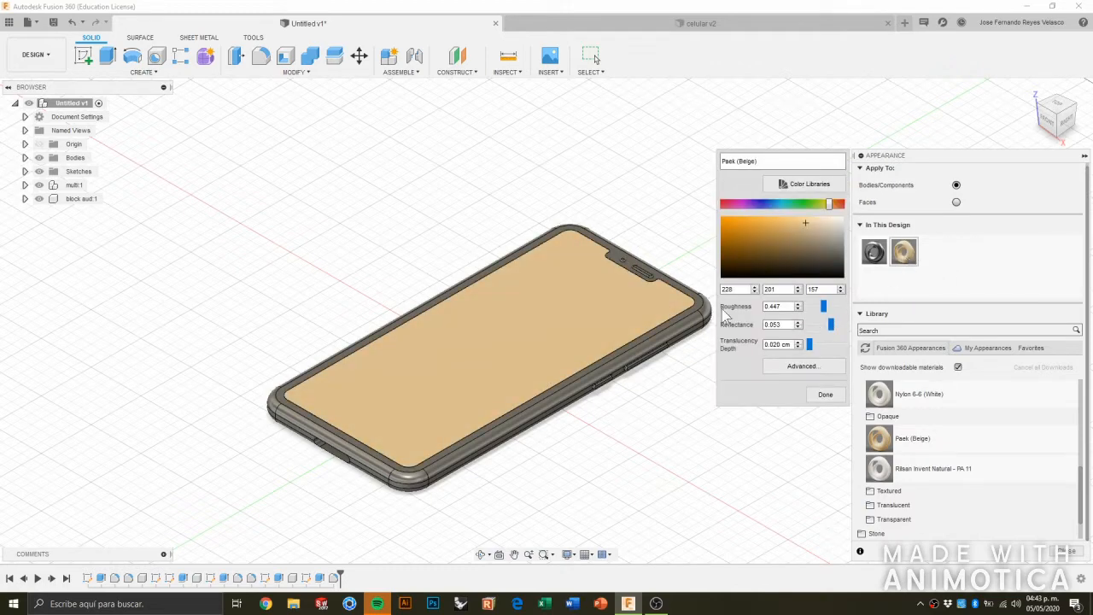
pyautogui.moveTo(825, 307); pyautogui.dragTo(807, 309)
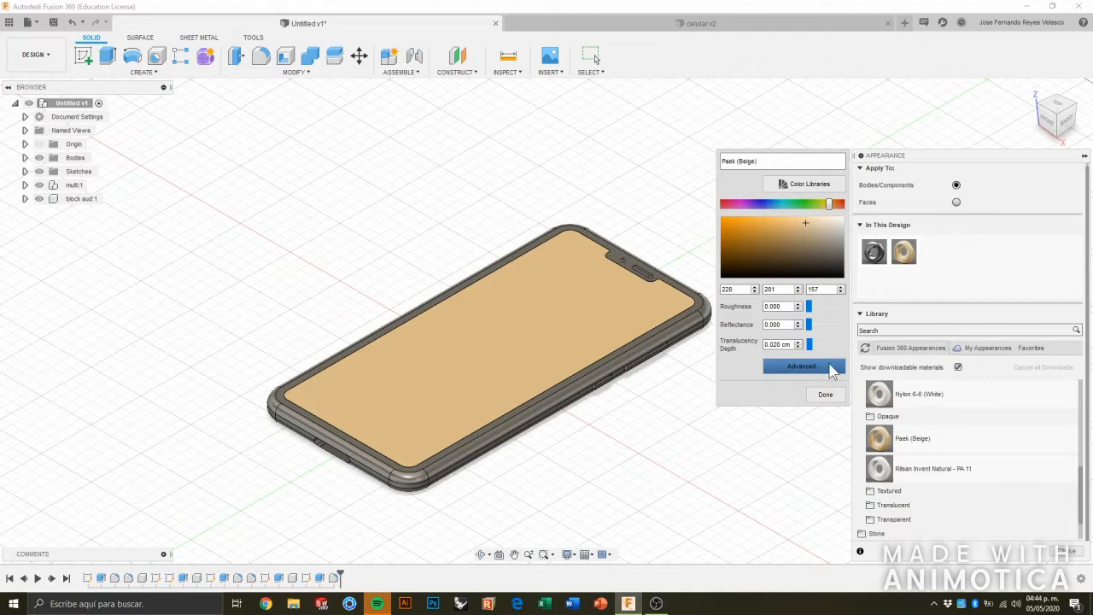
# Replace the beige appearance's color with the image Screenshot_20200504_185251_com.android.keyguard from the desktop in the advanced material settings.
pyautogui.click(802, 366)
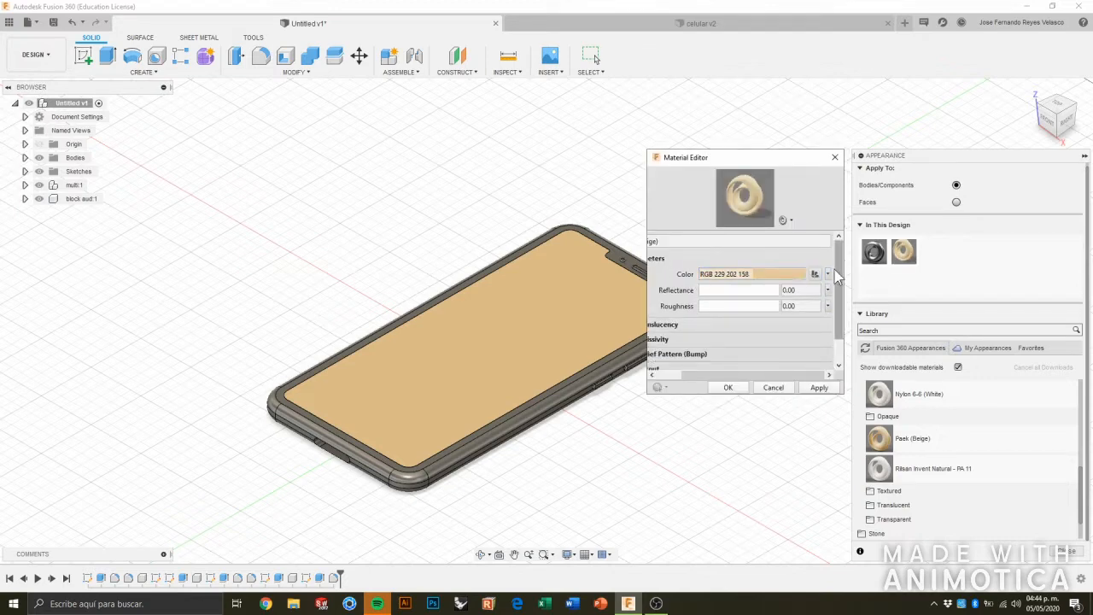
pyautogui.click(827, 275)
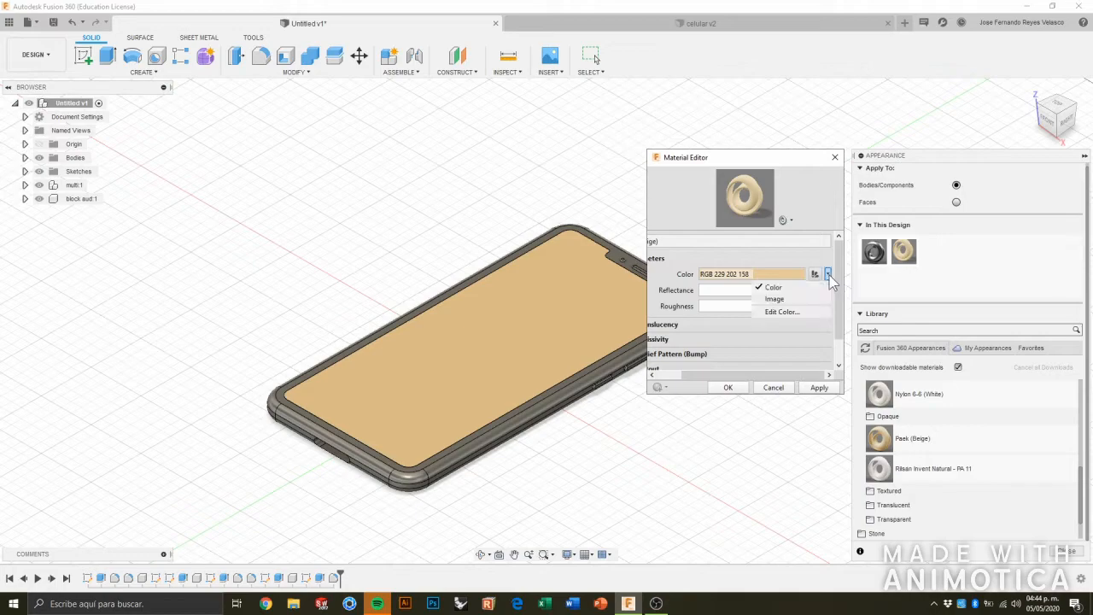
pyautogui.click(776, 300)
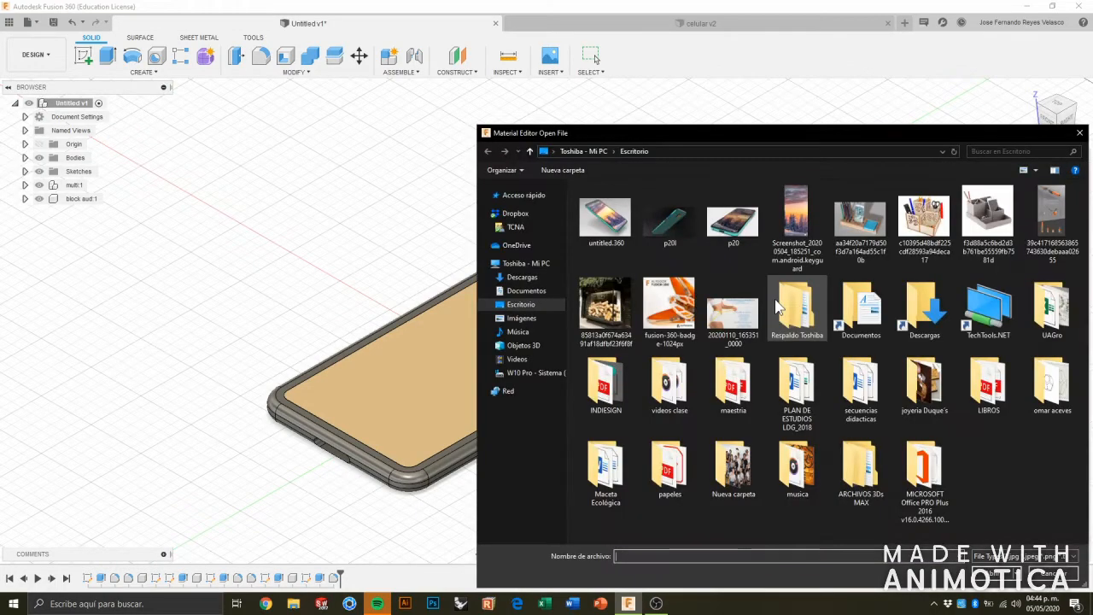
pyautogui.click(803, 249)
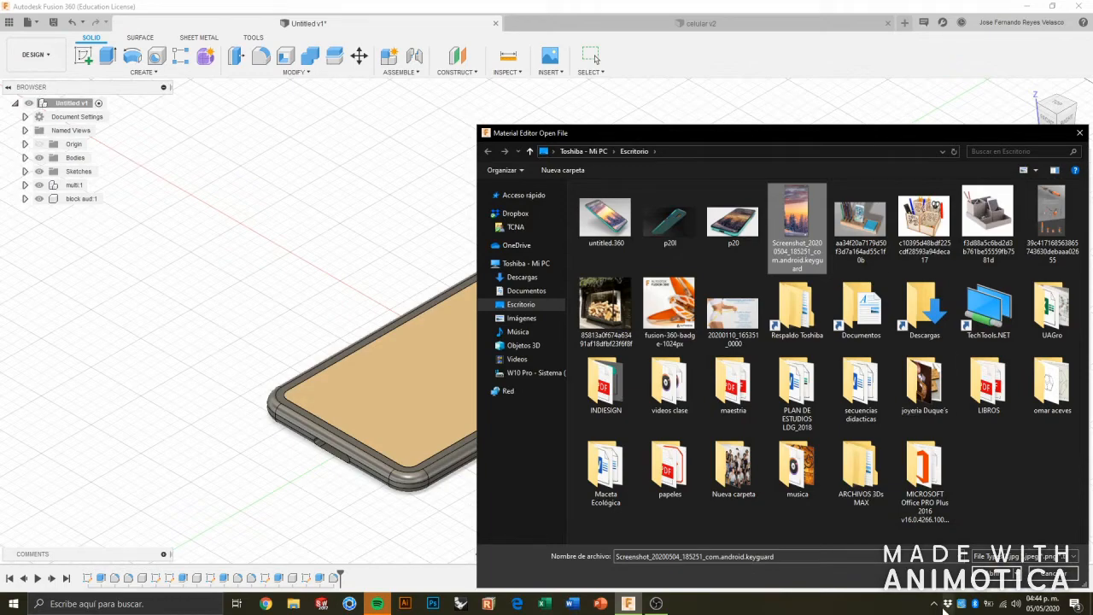
pyautogui.click(998, 573)
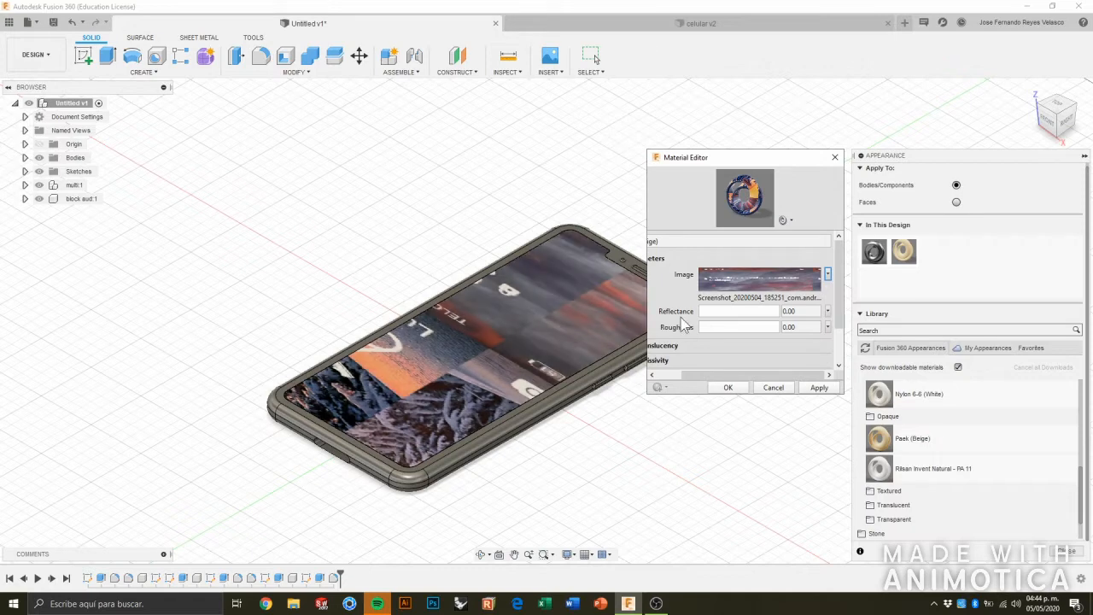
# Edit the screen image's texture so that both horizontal and vertical repeat are None.
pyautogui.click(795, 329)
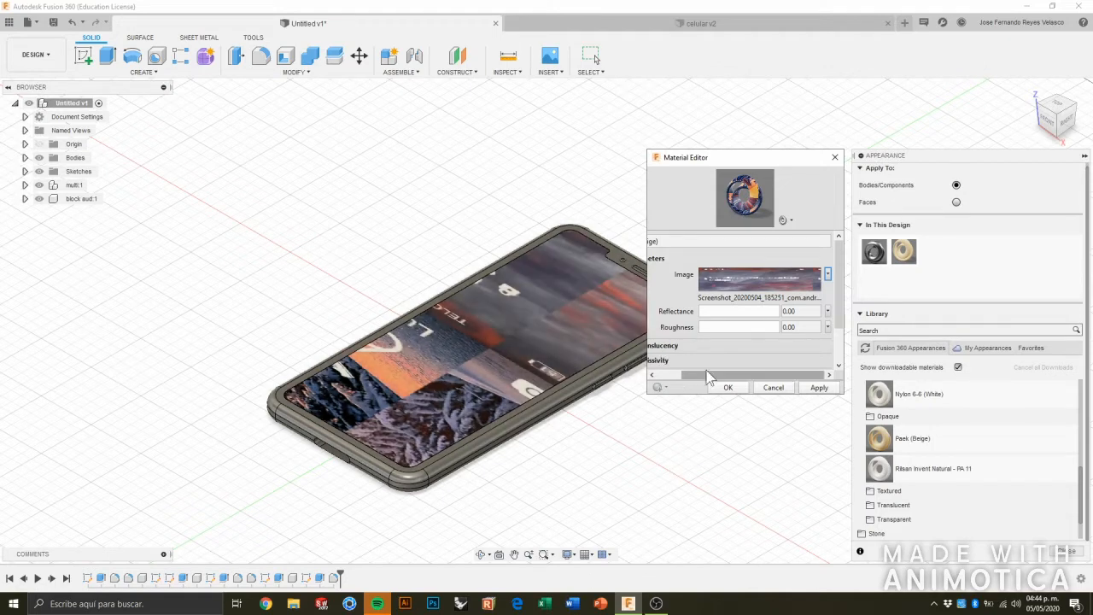
pyautogui.click(812, 327)
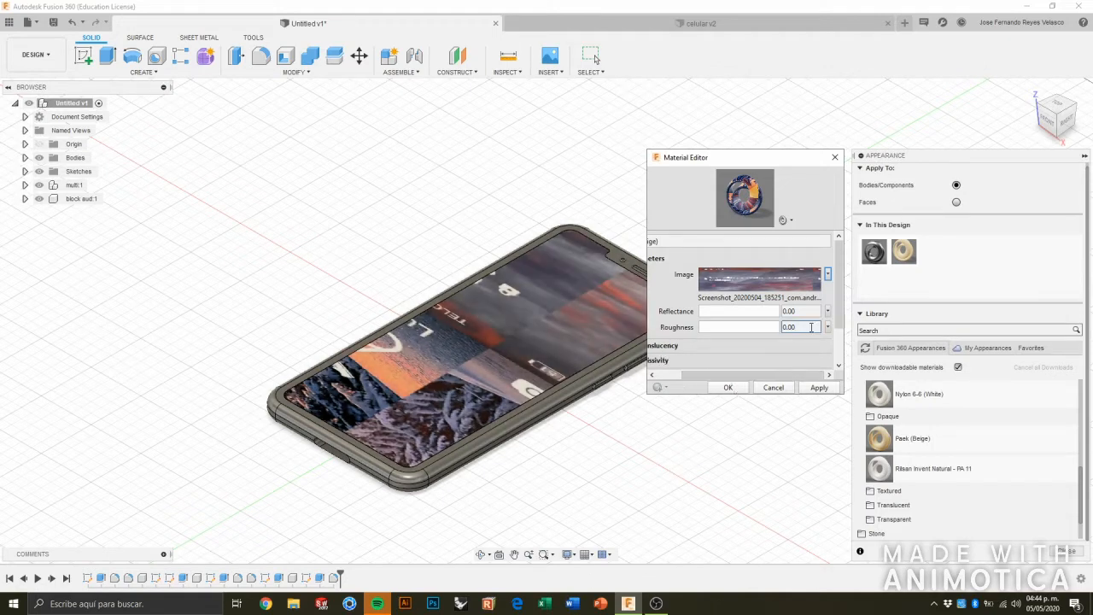
pyautogui.click(828, 278)
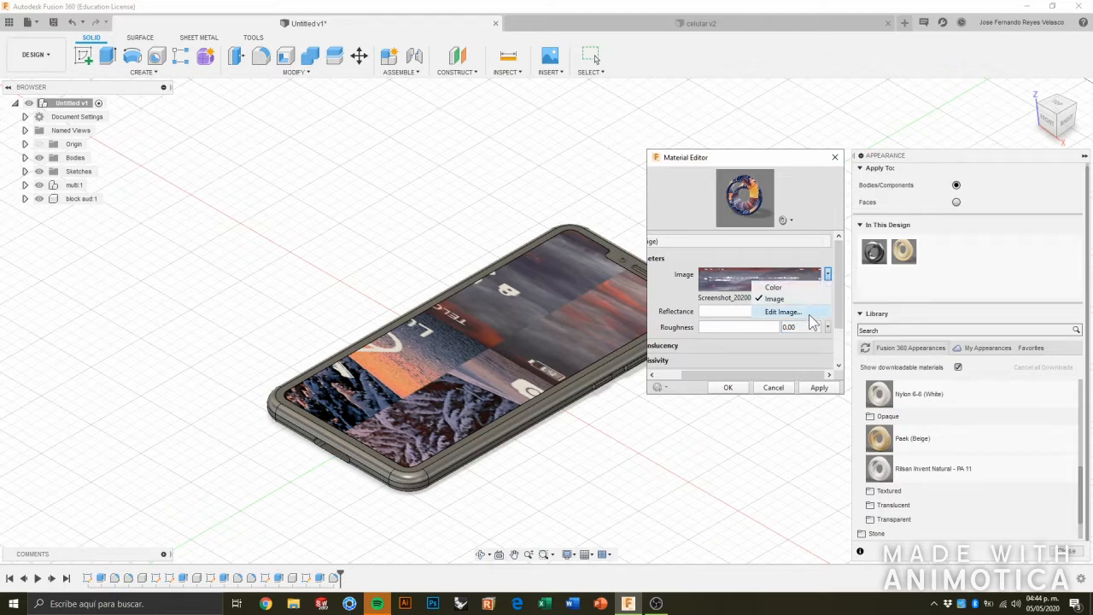
pyautogui.click(783, 311)
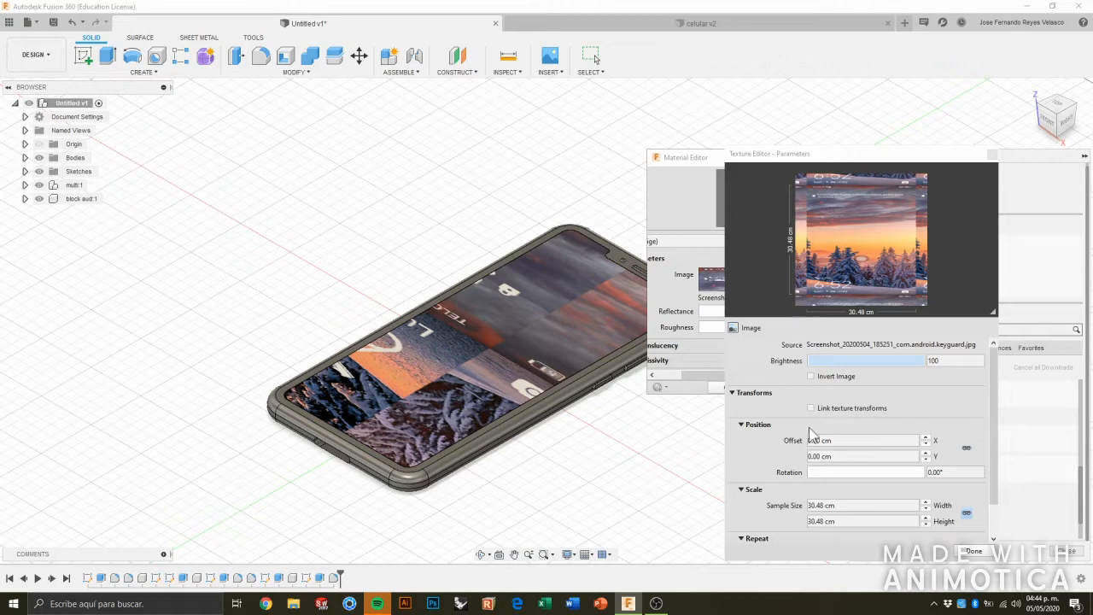
pyautogui.moveTo(895, 159); pyautogui.dragTo(877, 87)
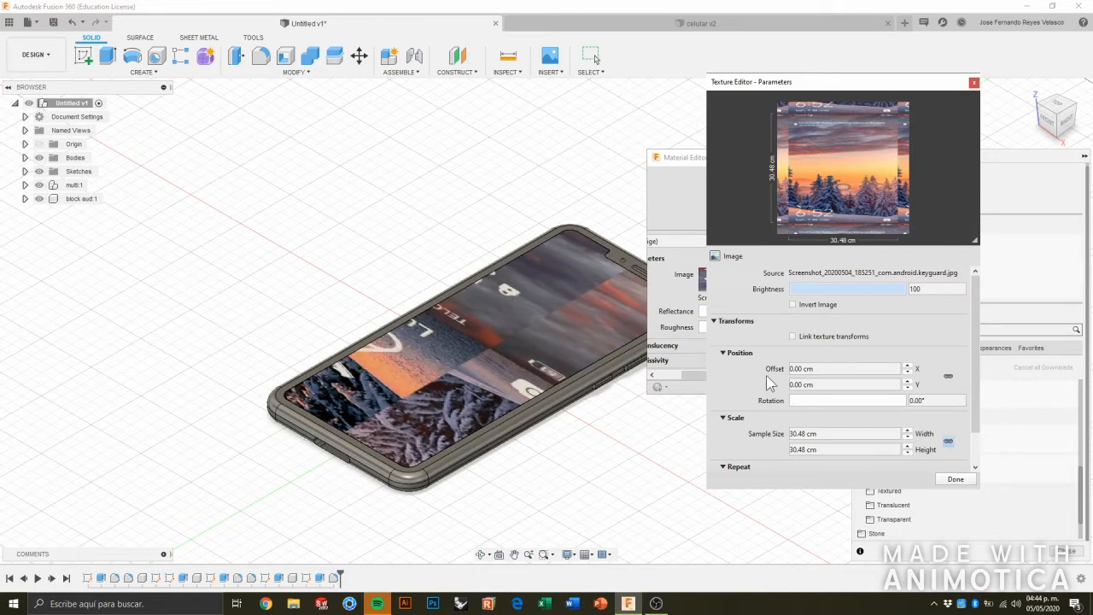
pyautogui.click(791, 401)
pyautogui.scroll(-2, 985, 434)
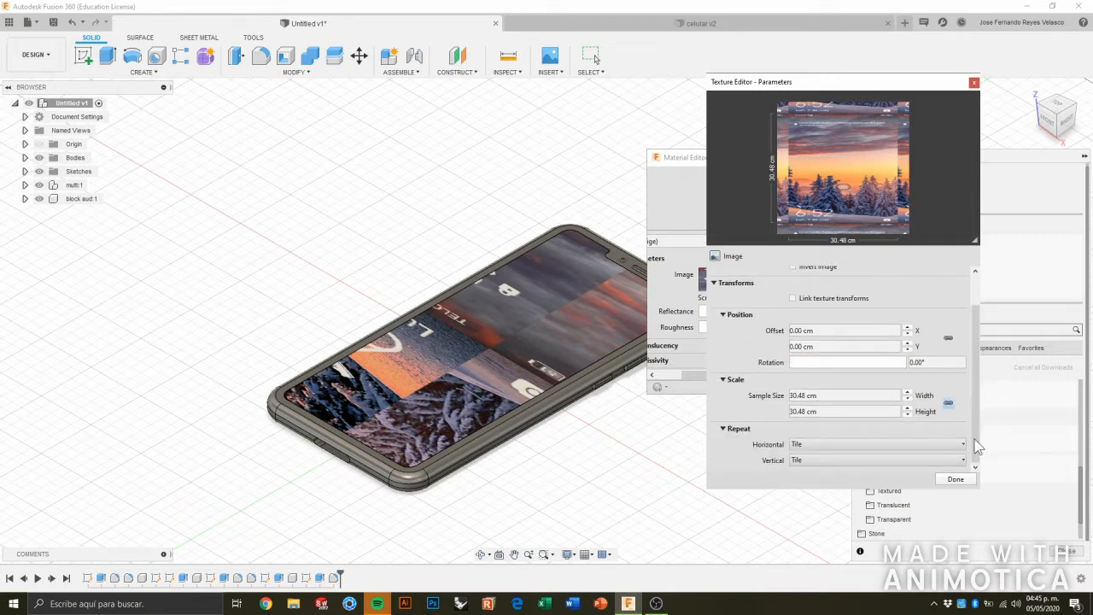
pyautogui.click(844, 445)
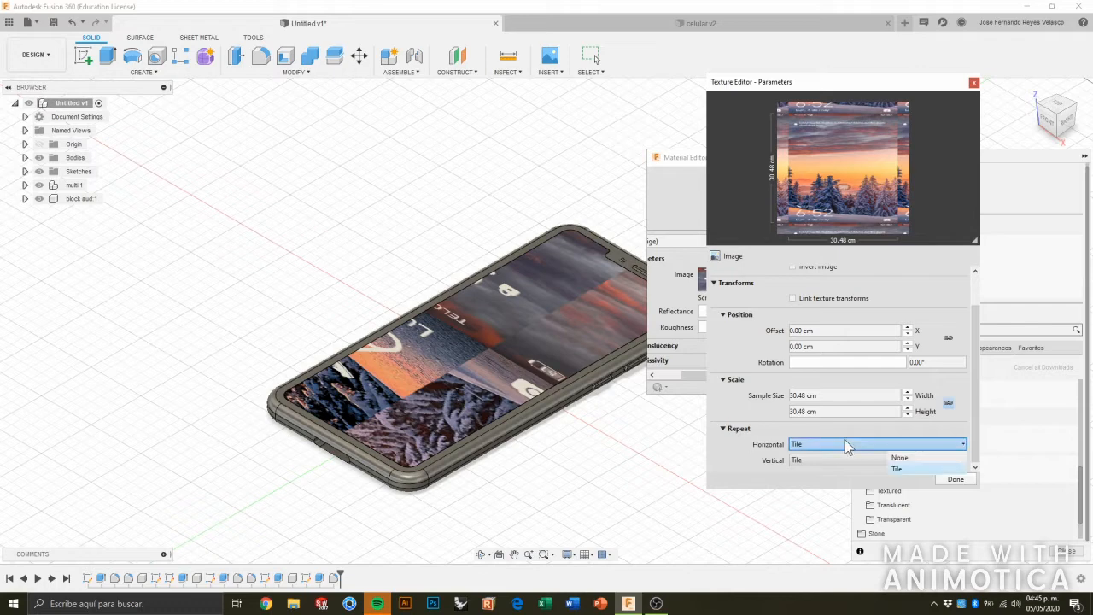
pyautogui.click(934, 469)
pyautogui.click(894, 462)
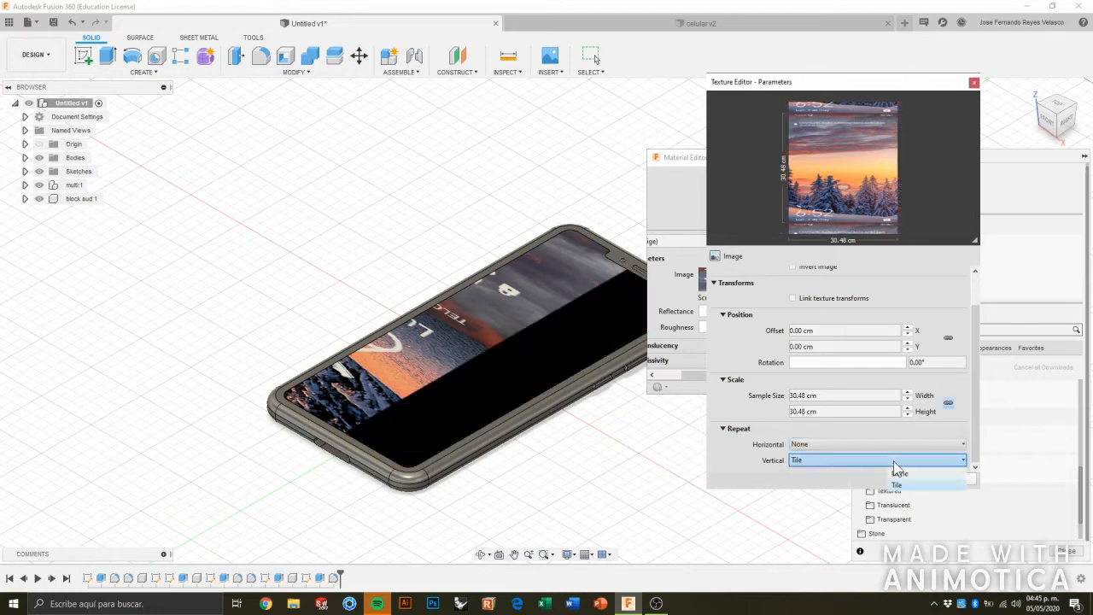
pyautogui.click(890, 474)
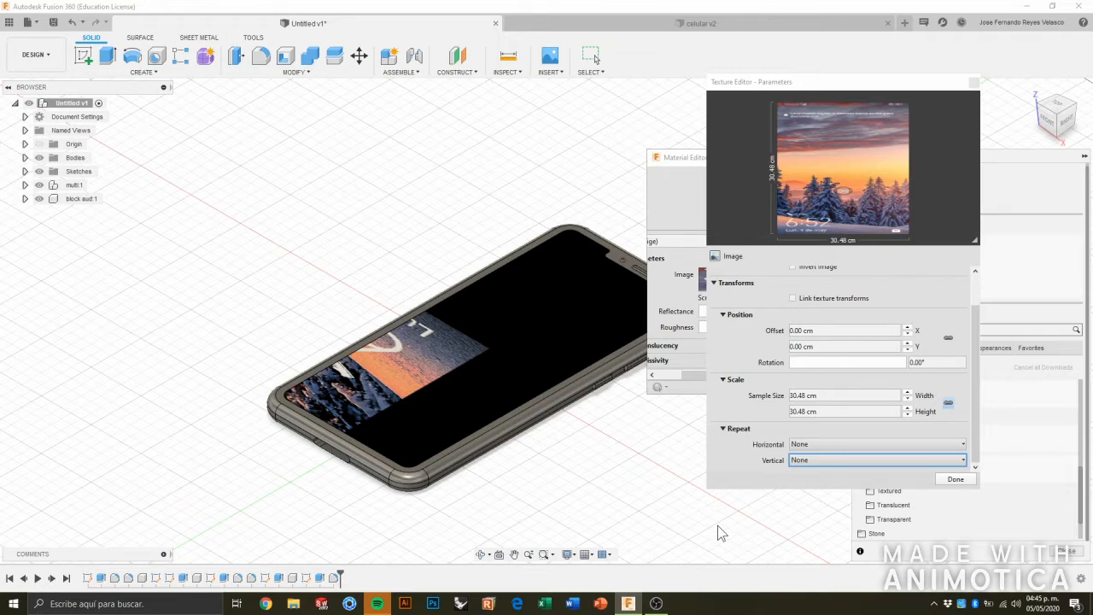
# Set the screen texture's rotation to 180°.
pyautogui.moveTo(974, 424); pyautogui.dragTo(974, 402)
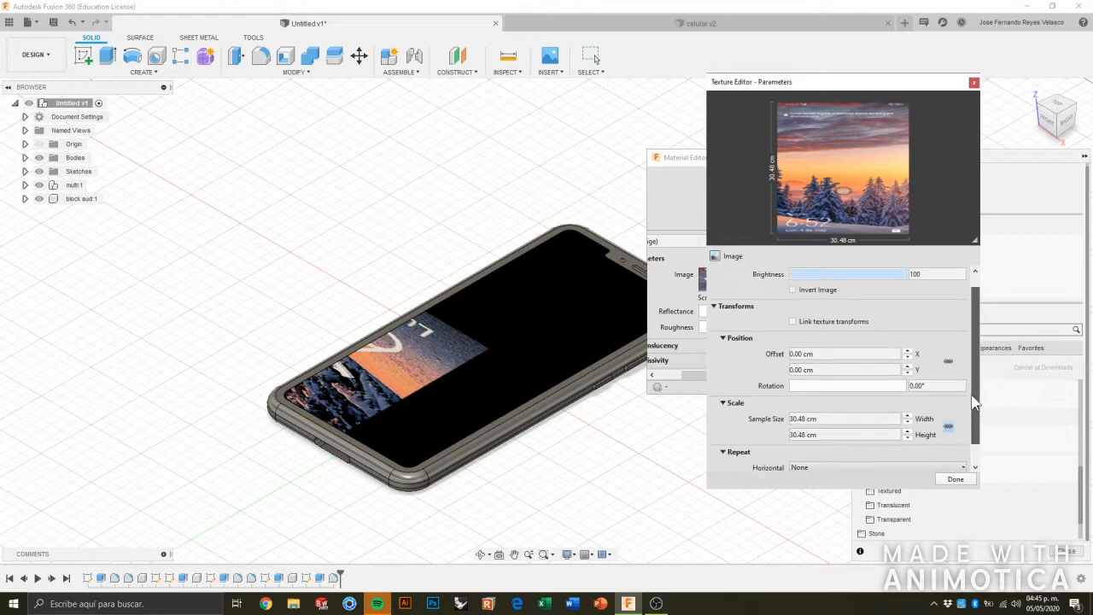
pyautogui.click(794, 386)
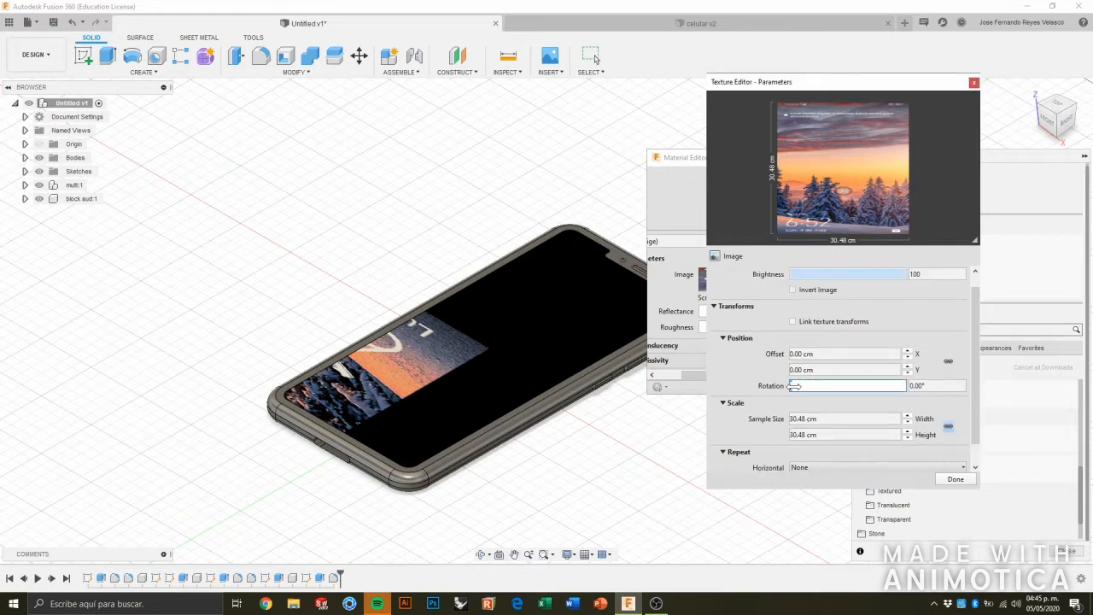
pyautogui.doubleClick(915, 386)
pyautogui.moveTo(927, 386); pyautogui.dragTo(904, 387)
pyautogui.press('BackSpace')
pyautogui.write('180')
pyautogui.press('Return')
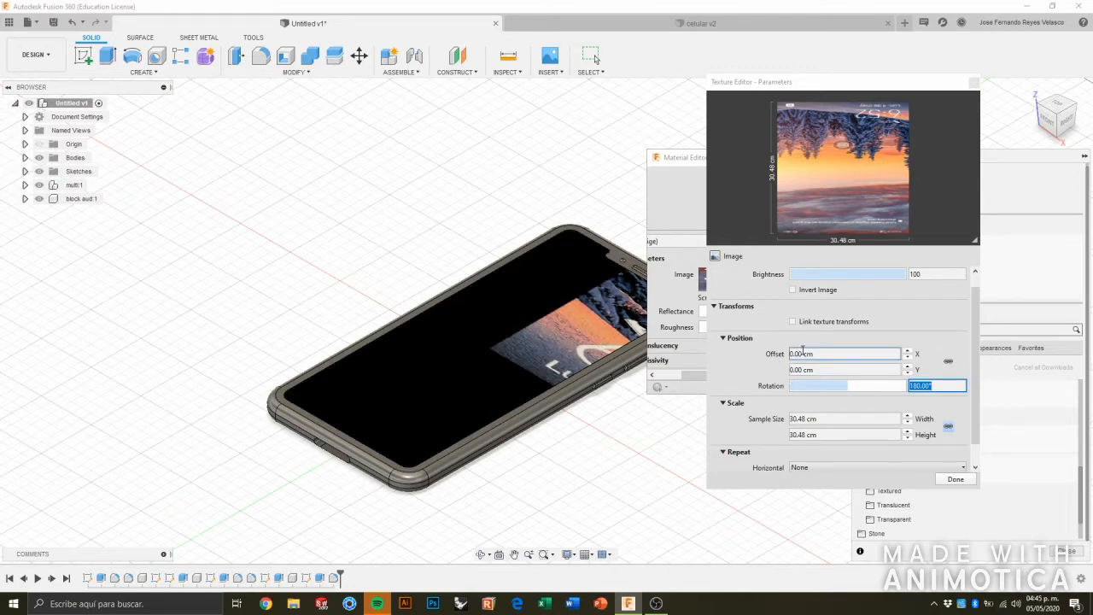
pyautogui.click(775, 368)
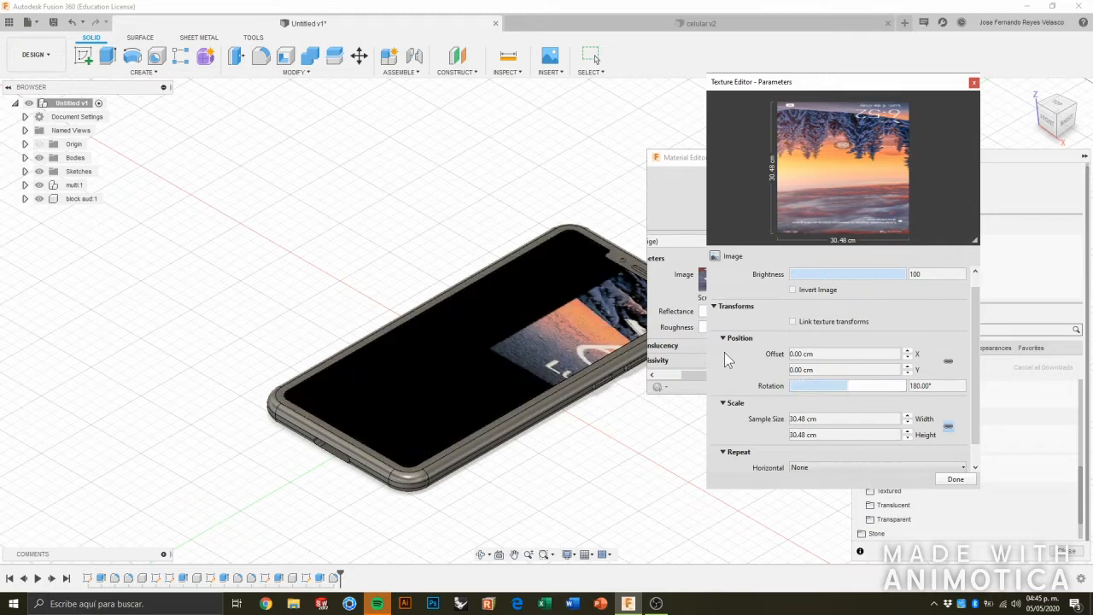
# Shift the screen texture along X by raising its offset to 3 cm.
pyautogui.click(909, 353)
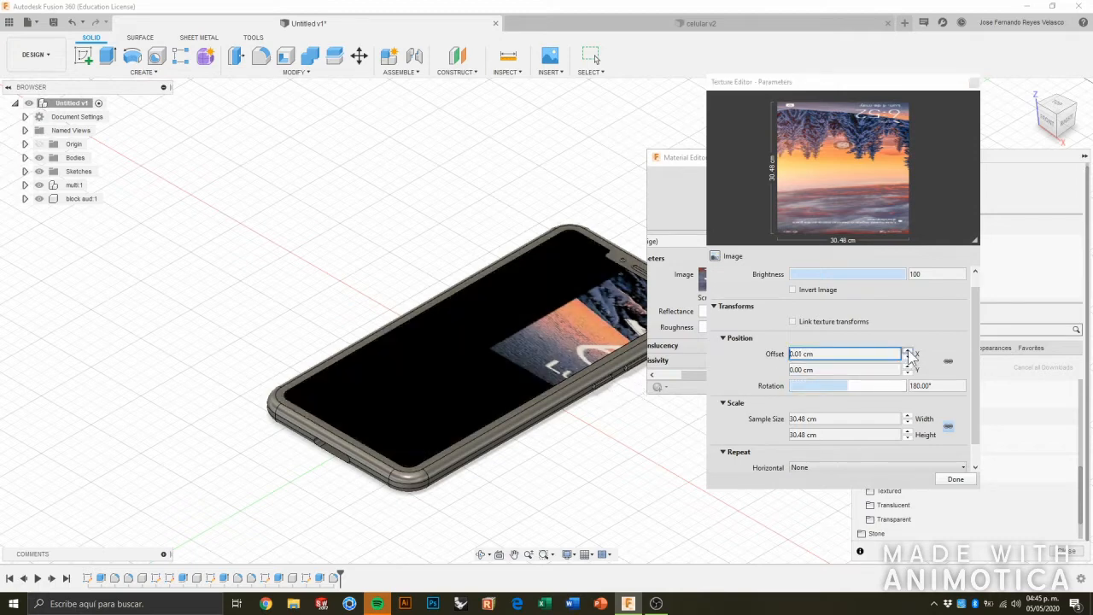
pyautogui.click(909, 351)
pyautogui.click(908, 351)
pyautogui.click(909, 351)
pyautogui.click(908, 351)
pyautogui.click(909, 351)
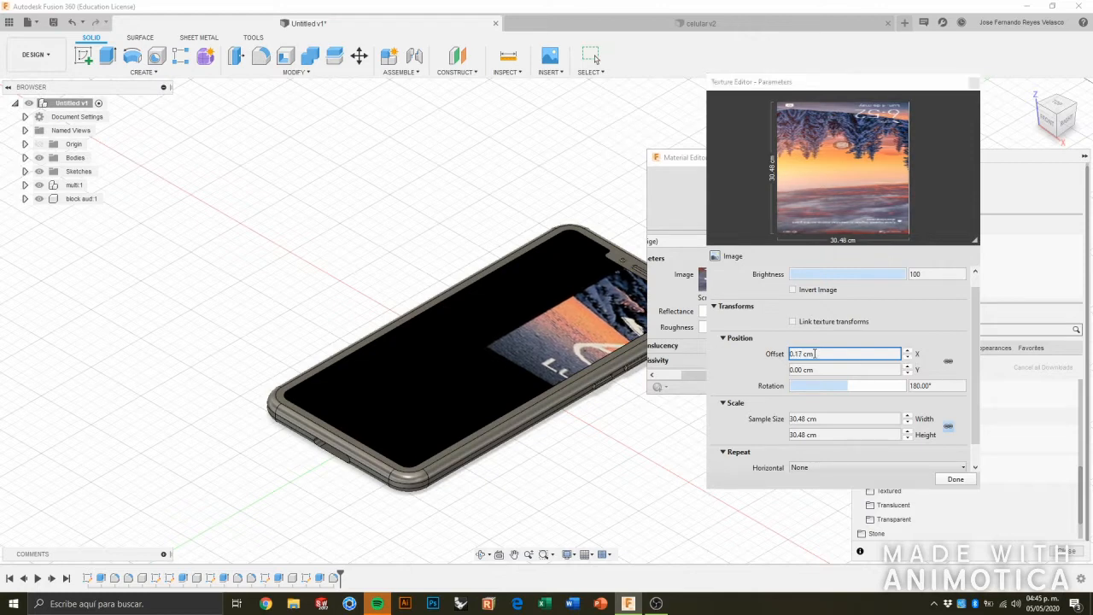
pyautogui.doubleClick(819, 353)
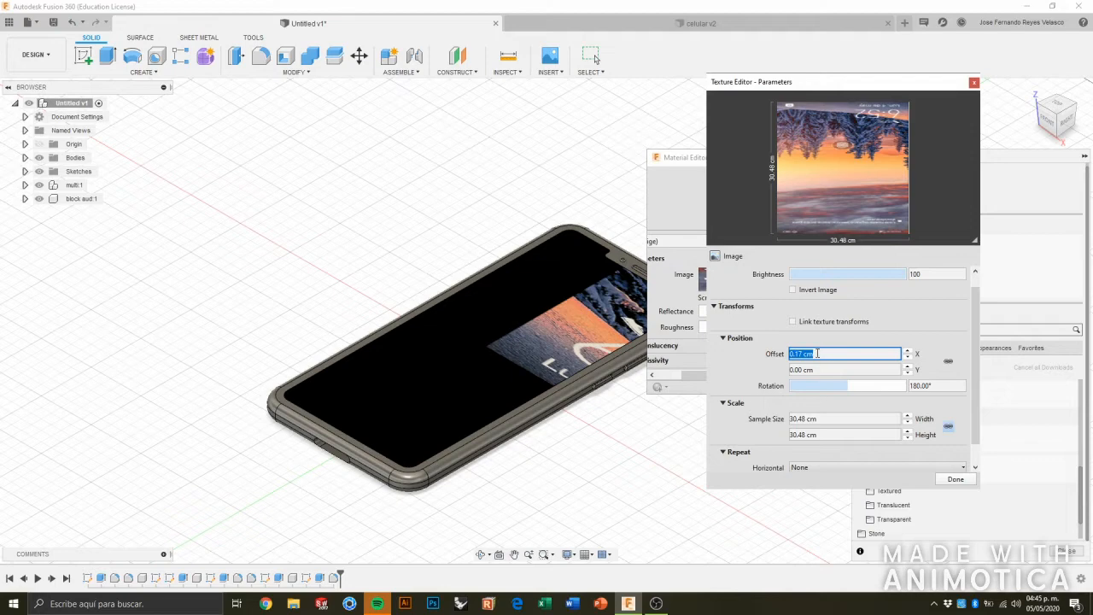
pyautogui.write('3')
pyautogui.press('Return')
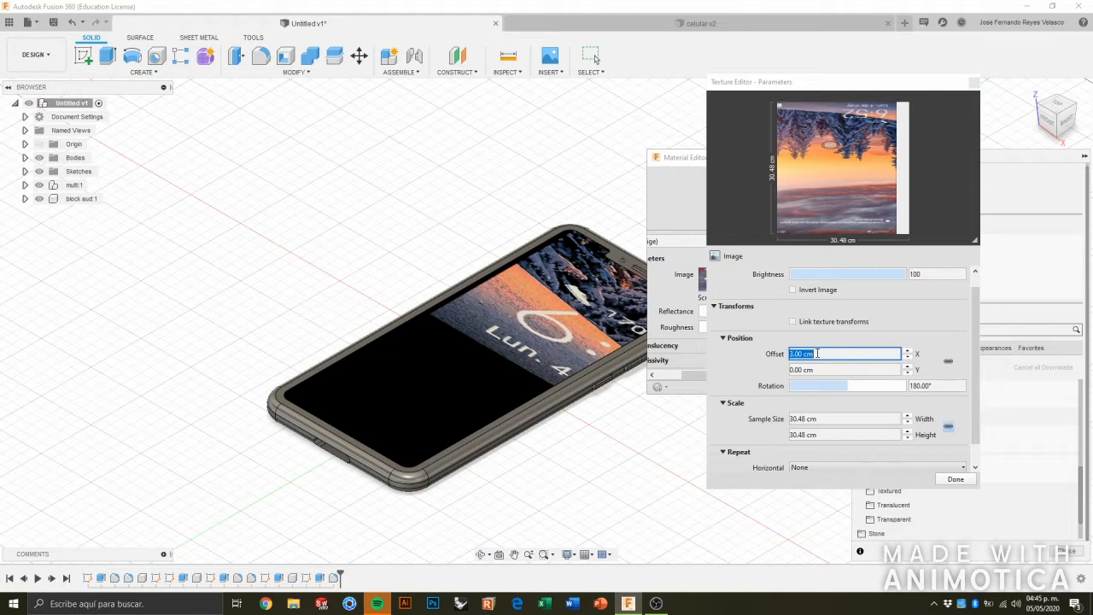
# Fine-tune the screen texture's X offset through 3.5 cm and 3.55 cm to 3.65 cm.
pyautogui.click(801, 352)
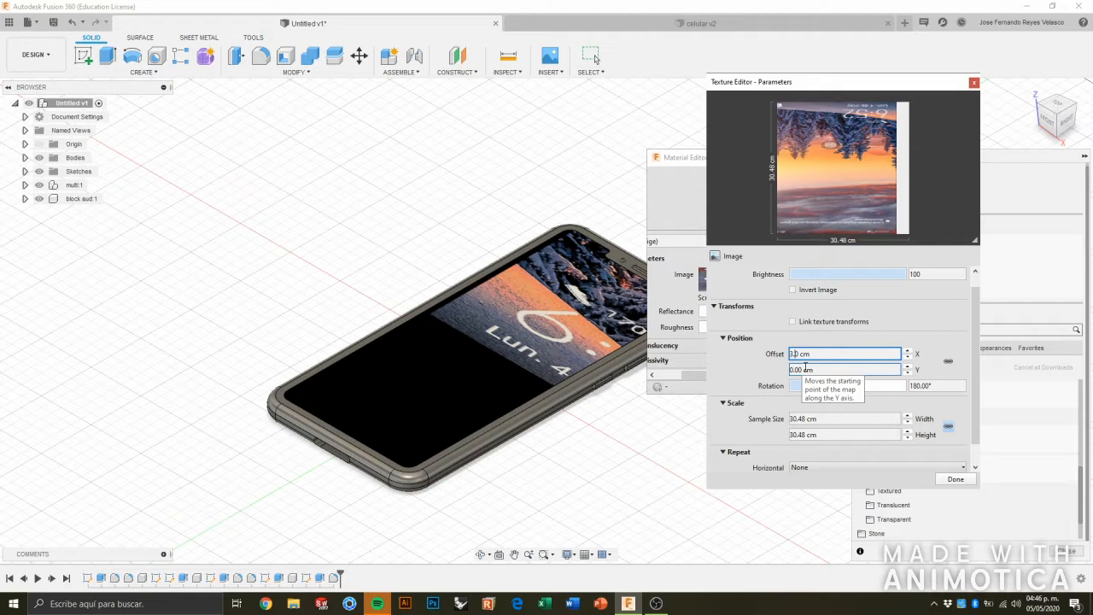
pyautogui.write('5')
pyautogui.press('Return')
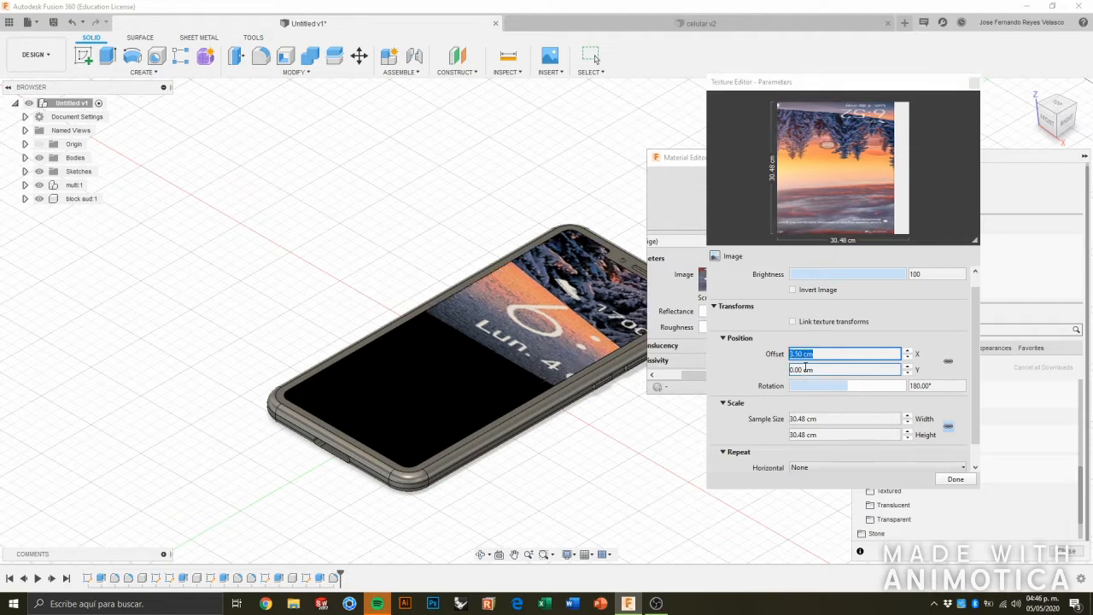
pyautogui.click(808, 369)
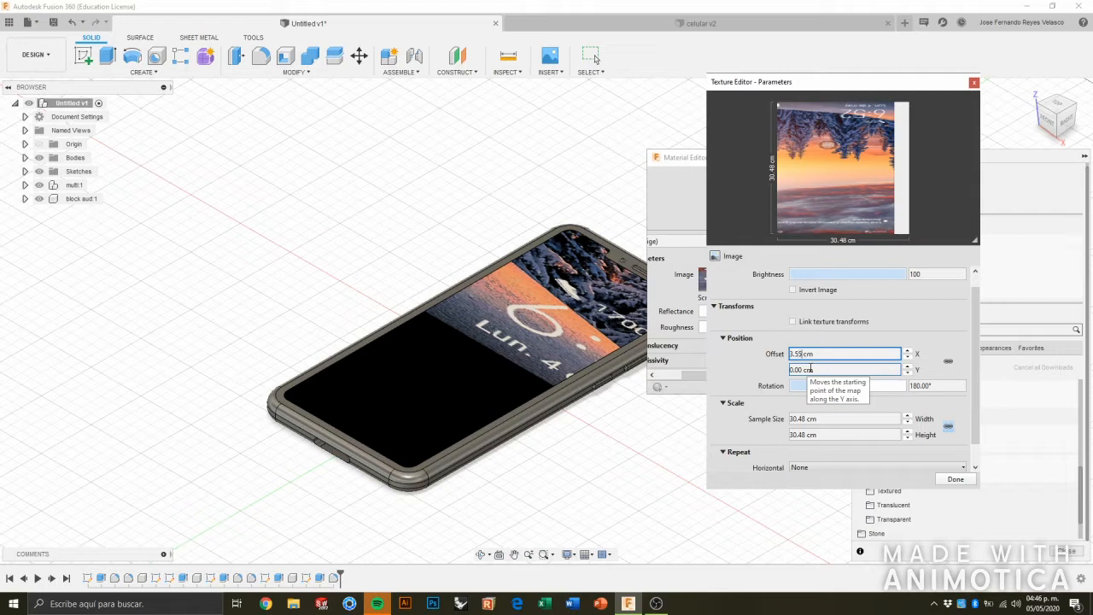
pyautogui.press('Return')
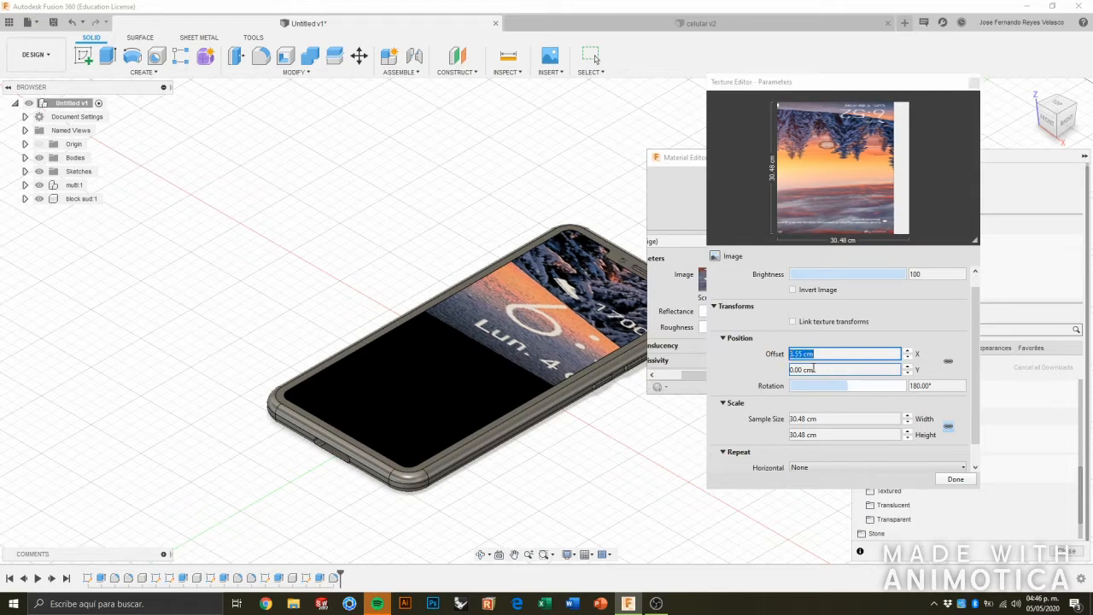
pyautogui.click(812, 368)
pyautogui.press('BackSpace')
pyautogui.write('6')
pyautogui.press('Return')
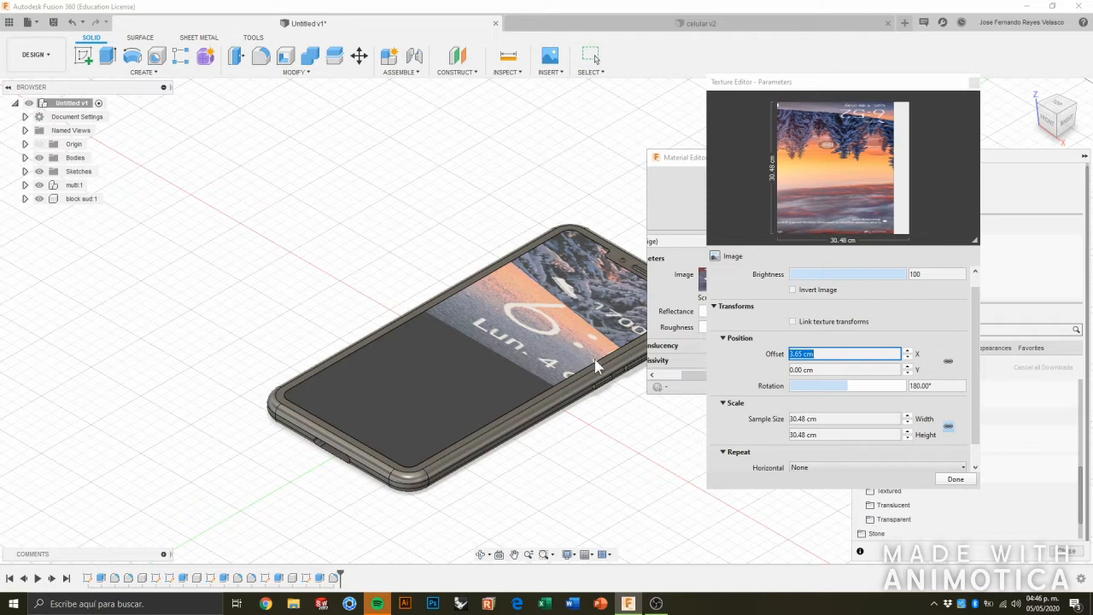
# Shift the screen texture along Y by setting its offset to 8 cm.
pyautogui.click(832, 369)
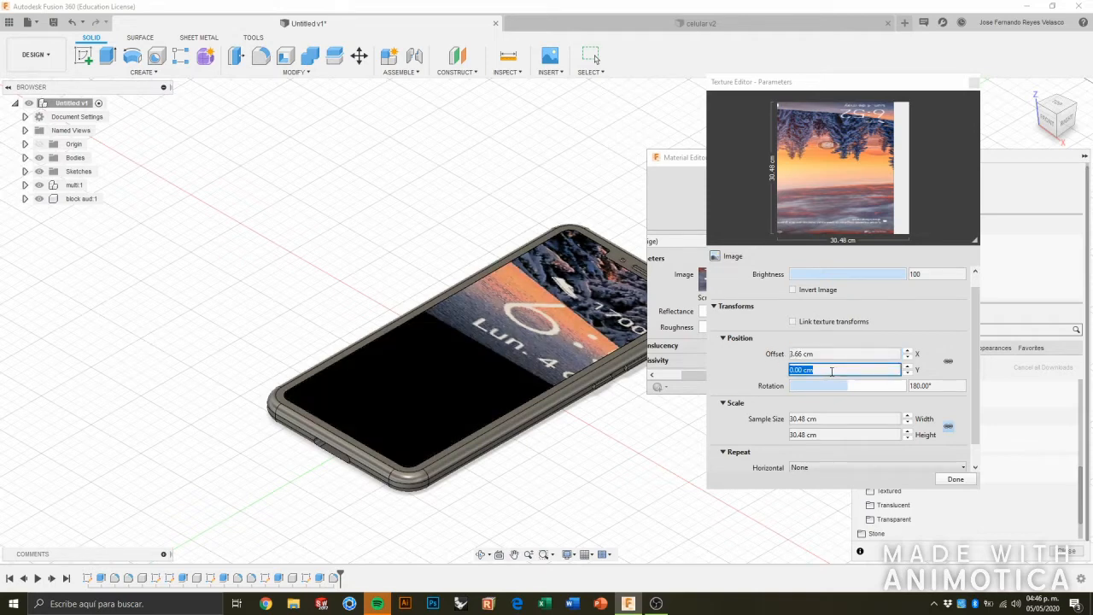
pyautogui.click(907, 366)
pyautogui.moveTo(818, 370); pyautogui.dragTo(763, 372)
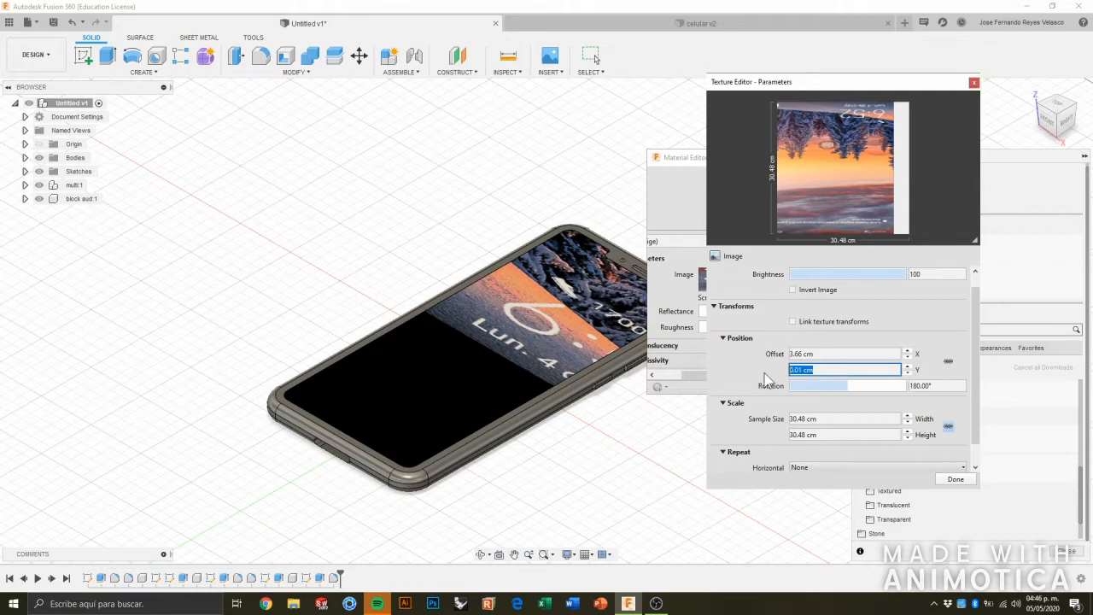
pyautogui.write('8')
pyautogui.press('Return')
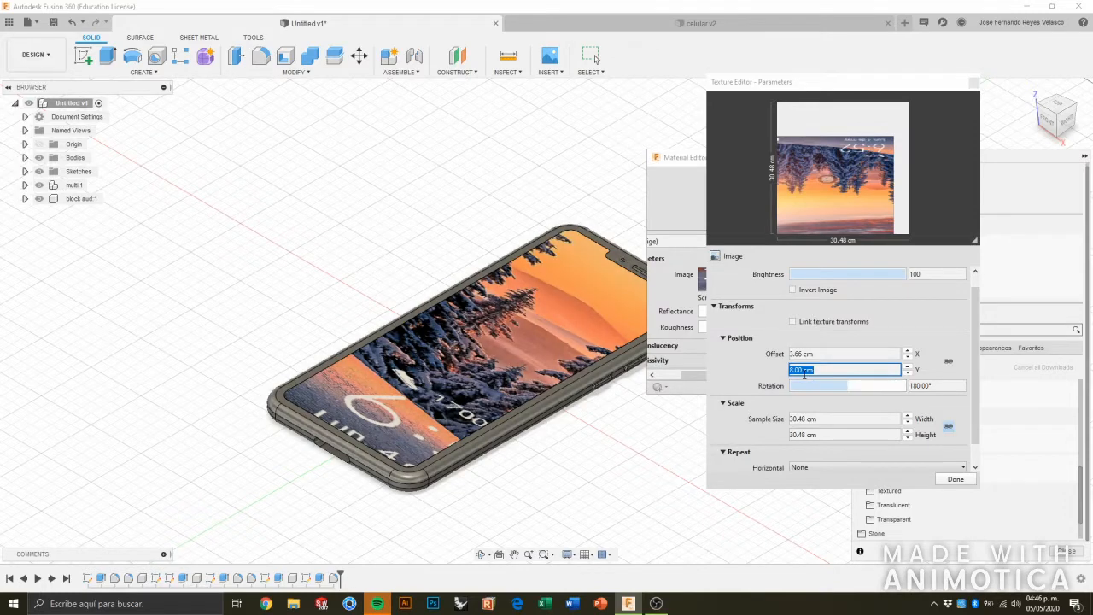
# Lower the screen texture's Y offset to 7 cm and fine-tune it to about 7.3 cm.
pyautogui.click(818, 366)
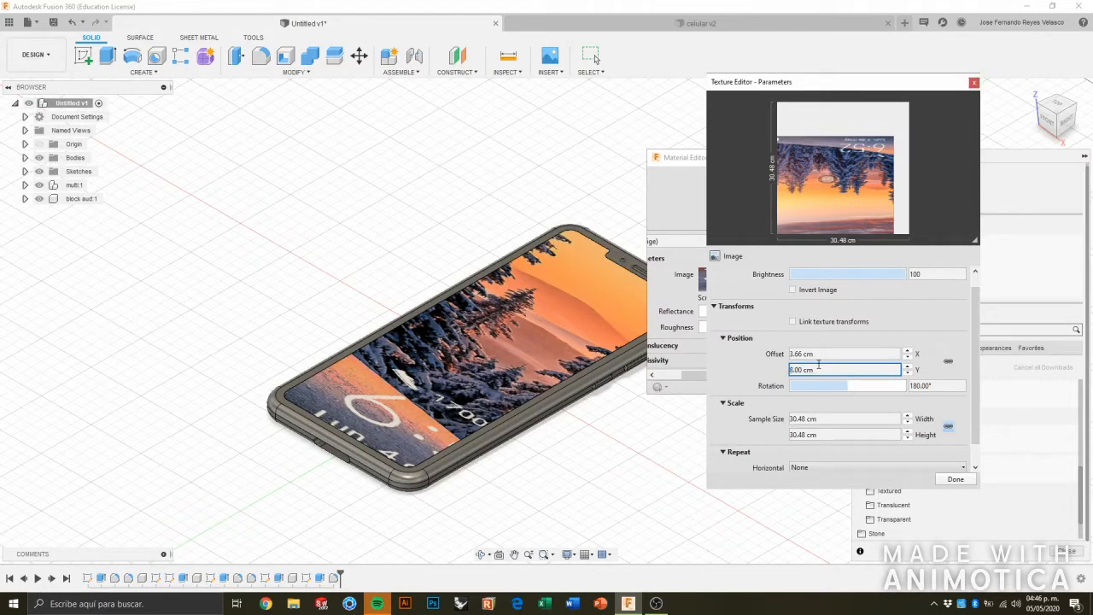
pyautogui.moveTo(805, 370); pyautogui.dragTo(790, 370)
pyautogui.write('7.3')
pyautogui.press('Return')
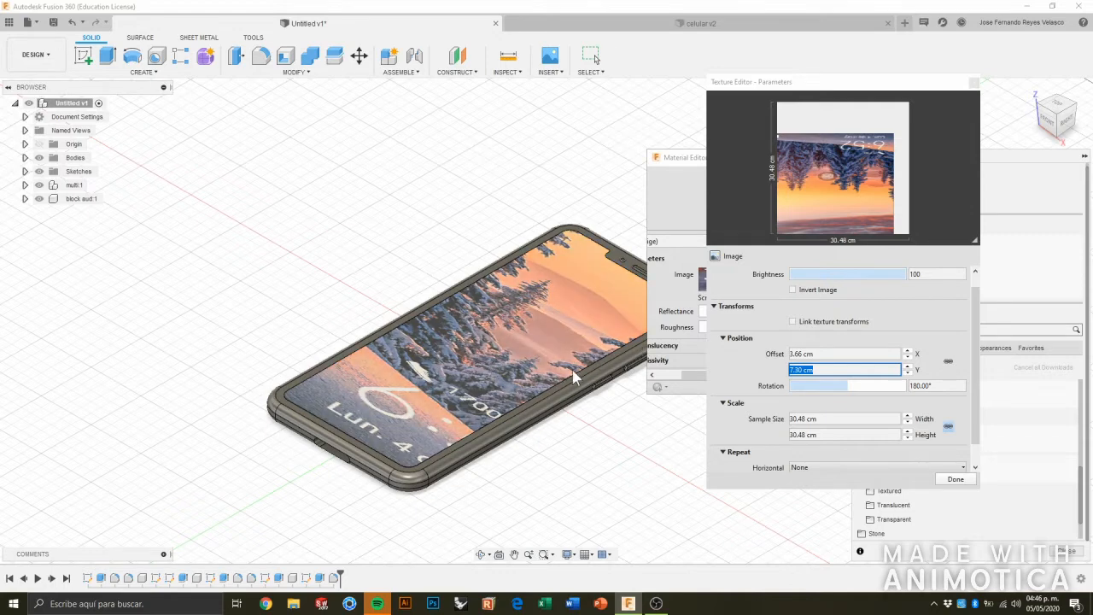
pyautogui.click(732, 373)
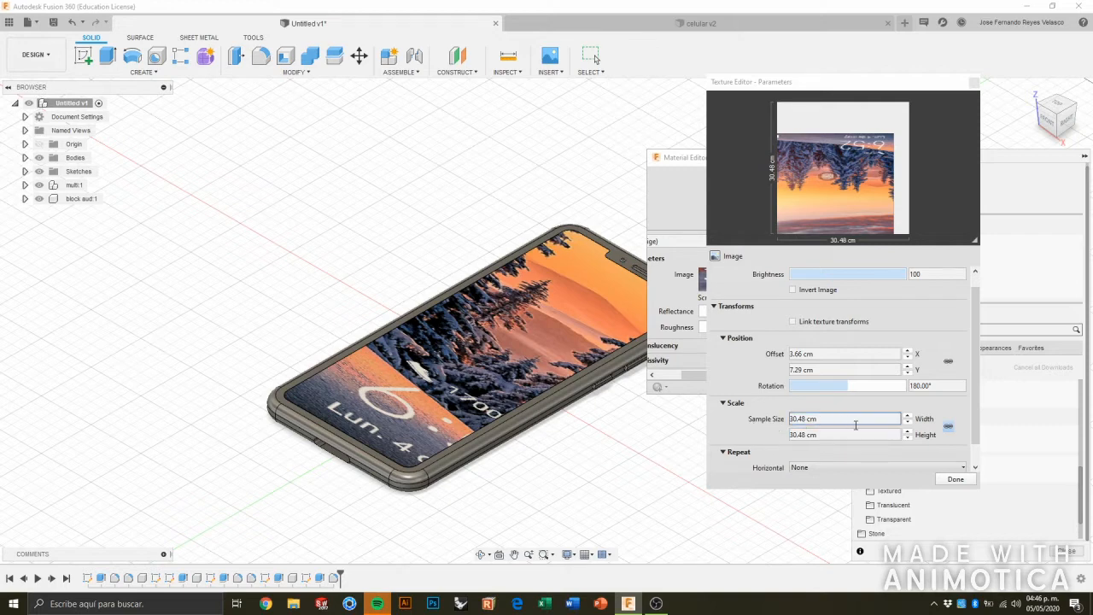
# Unlock the aspect ratio of the screen texture's sample size and set its width to 7 cm.
pyautogui.click(948, 426)
pyautogui.click(882, 437)
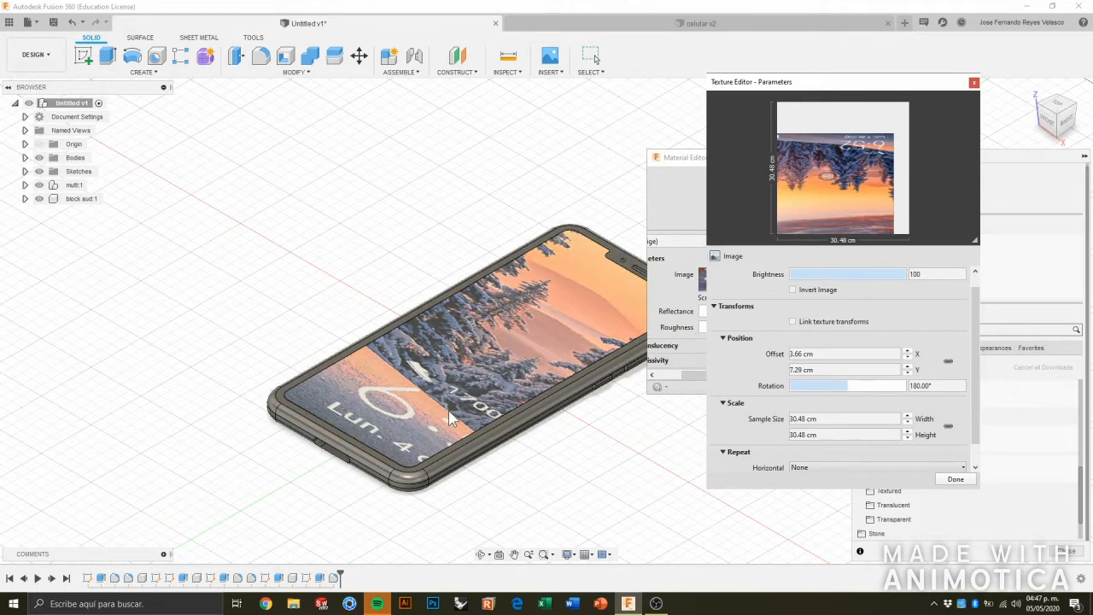
pyautogui.doubleClick(794, 419)
pyautogui.moveTo(794, 418); pyautogui.dragTo(826, 421)
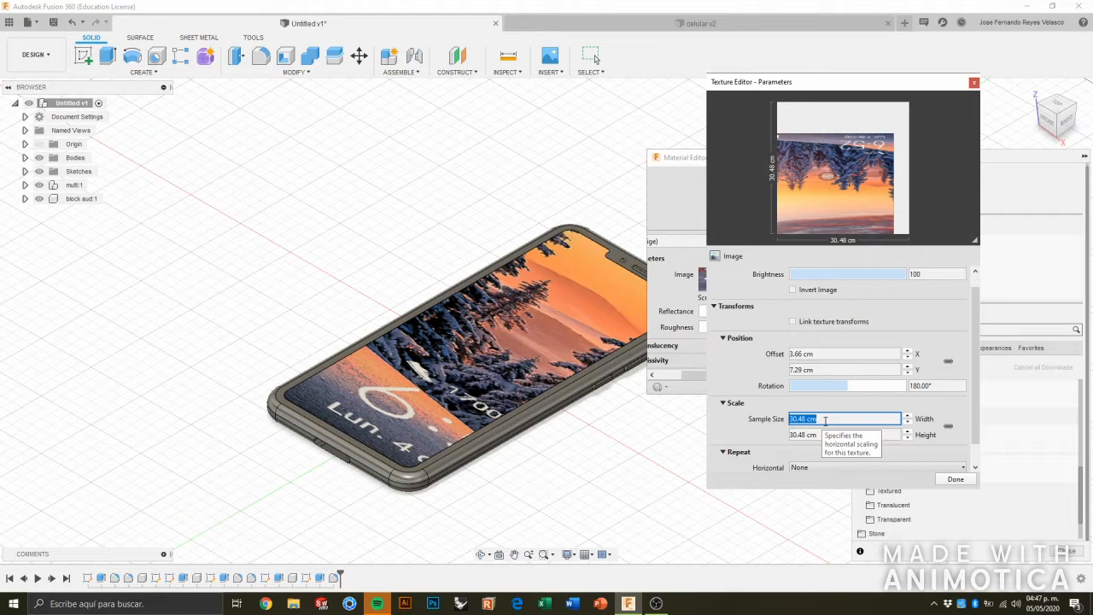
pyautogui.write('7')
pyautogui.press('Return')
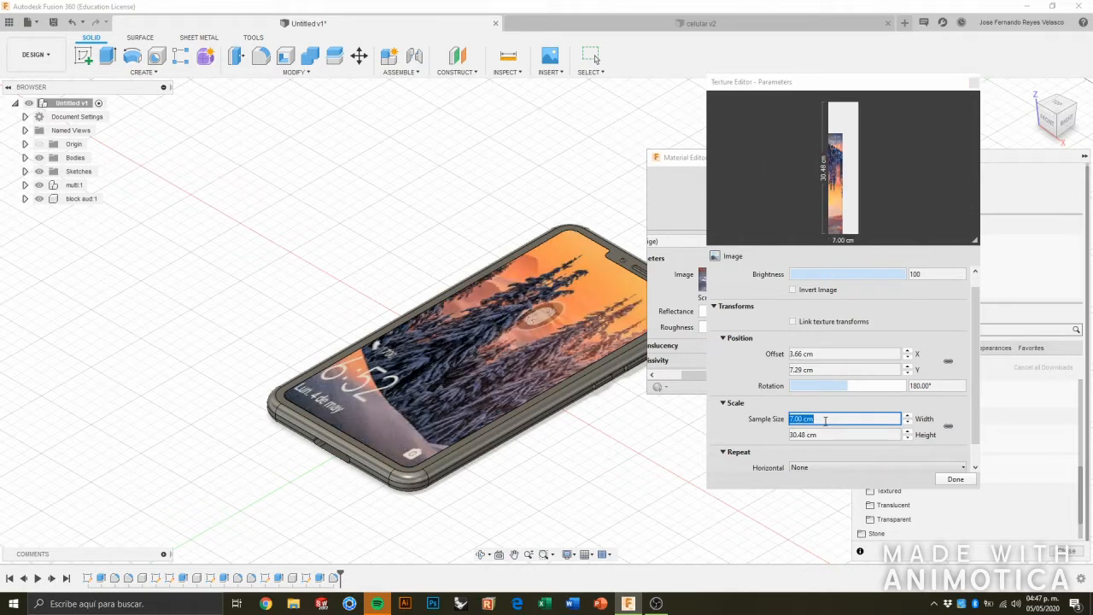
# Set the height of the screen texture's sample size to 15 cm.
pyautogui.click(818, 433)
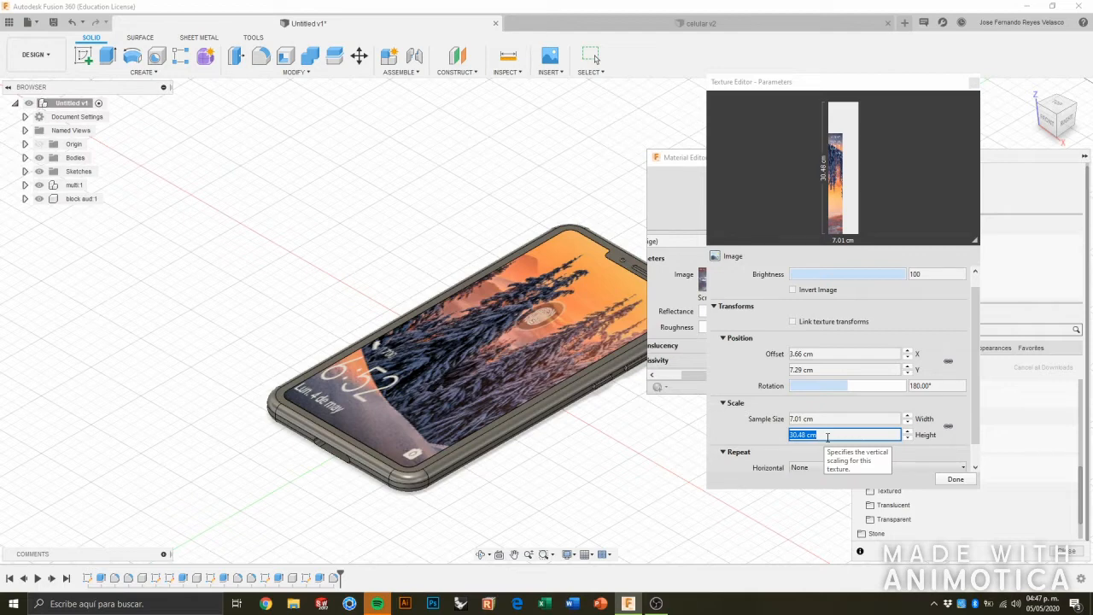
pyautogui.click(827, 437)
pyautogui.press('BackSpace')
pyautogui.press('BackSpace')
pyautogui.press('BackSpace')
pyautogui.press('BackSpace')
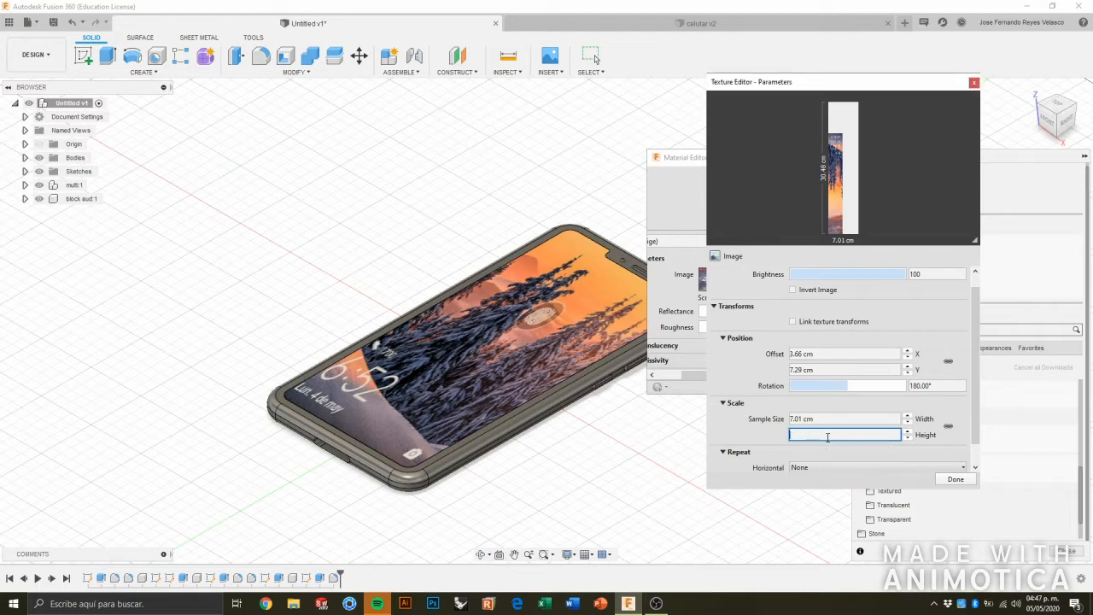
pyautogui.write('15')
pyautogui.press('Return')
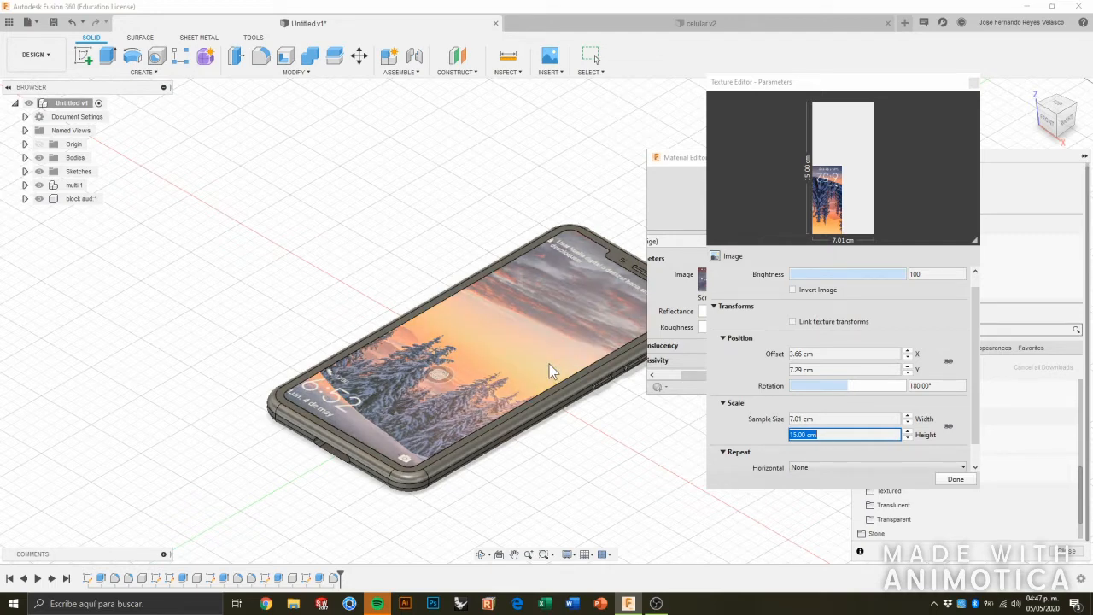
pyautogui.click(712, 424)
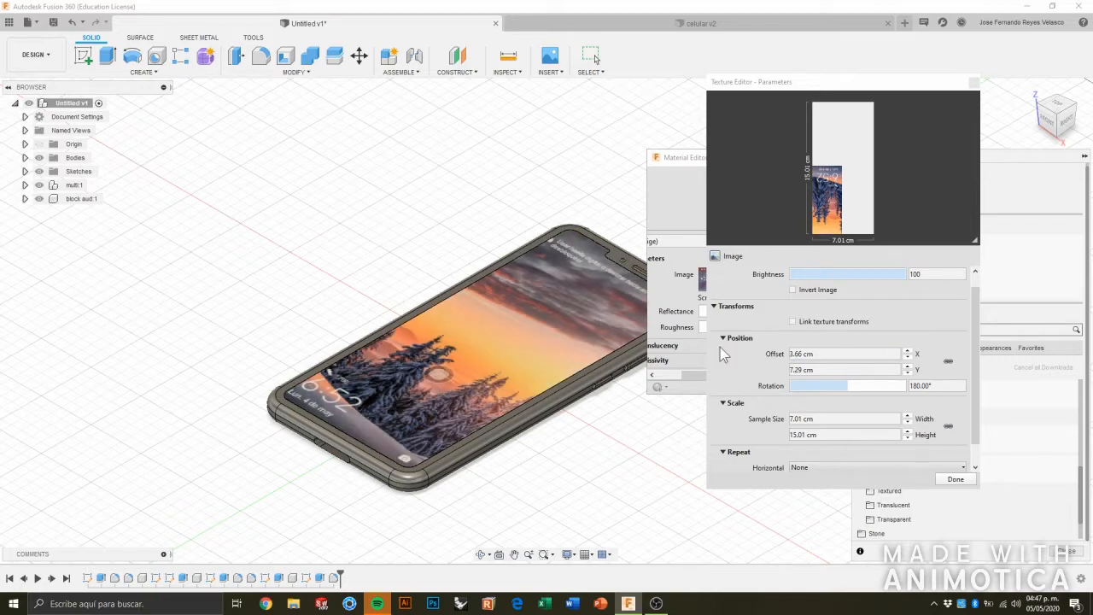
# Reduce the screen texture's X offset in small increments to 3.50 cm.
pyautogui.click(907, 358)
pyautogui.click(910, 358)
pyautogui.click(910, 358)
pyautogui.click(911, 358)
pyautogui.click(910, 358)
pyautogui.click(911, 358)
pyautogui.click(910, 357)
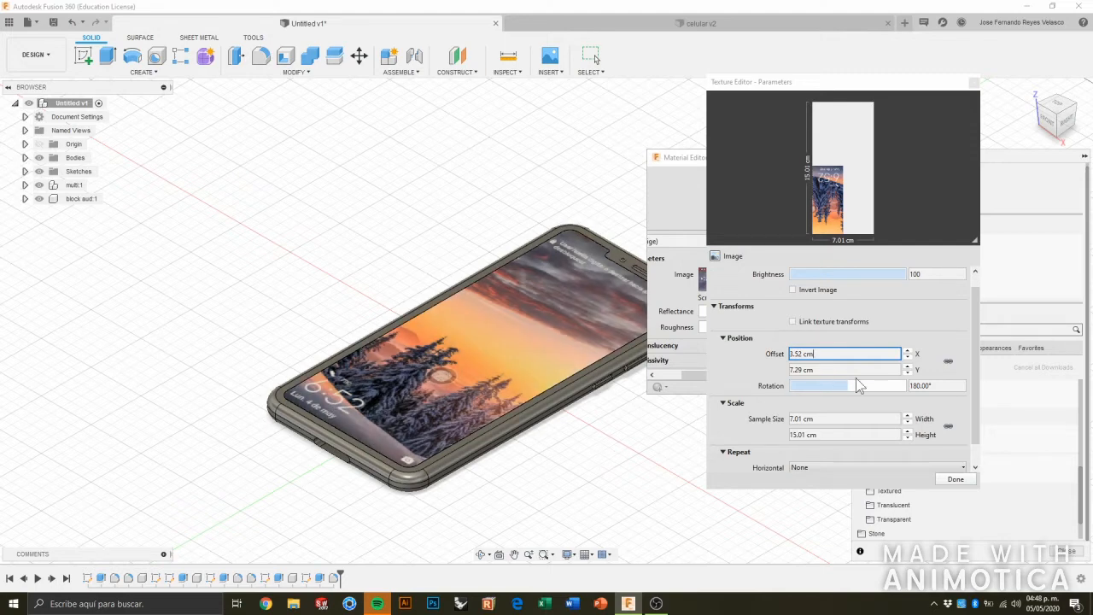
pyautogui.click(908, 358)
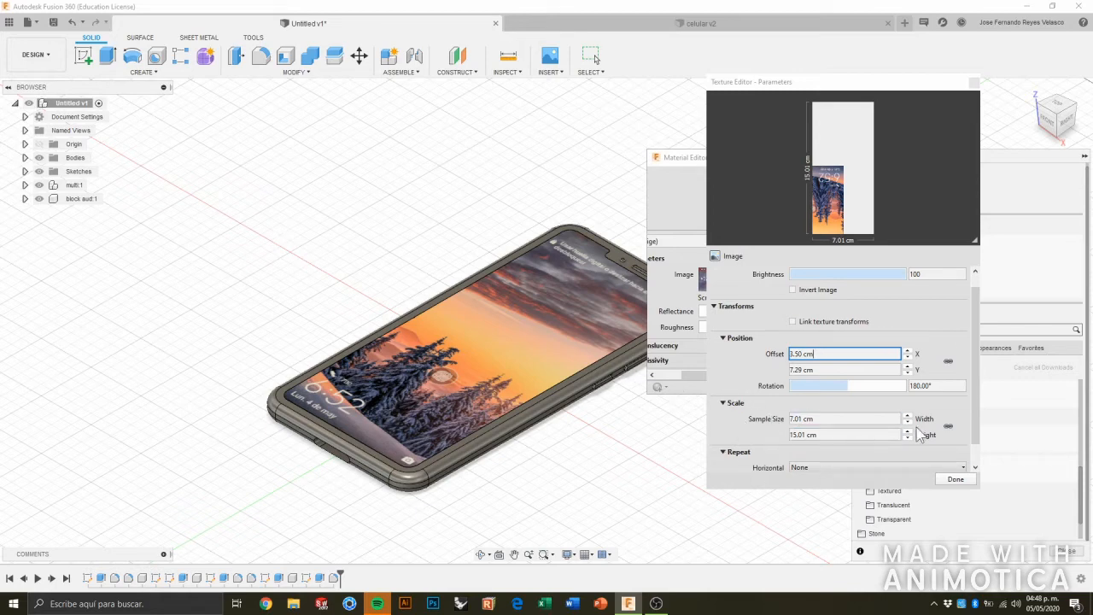
# Finish the texture edit, apply the changes to the screen's material and close the Material Editor.
pyautogui.click(954, 479)
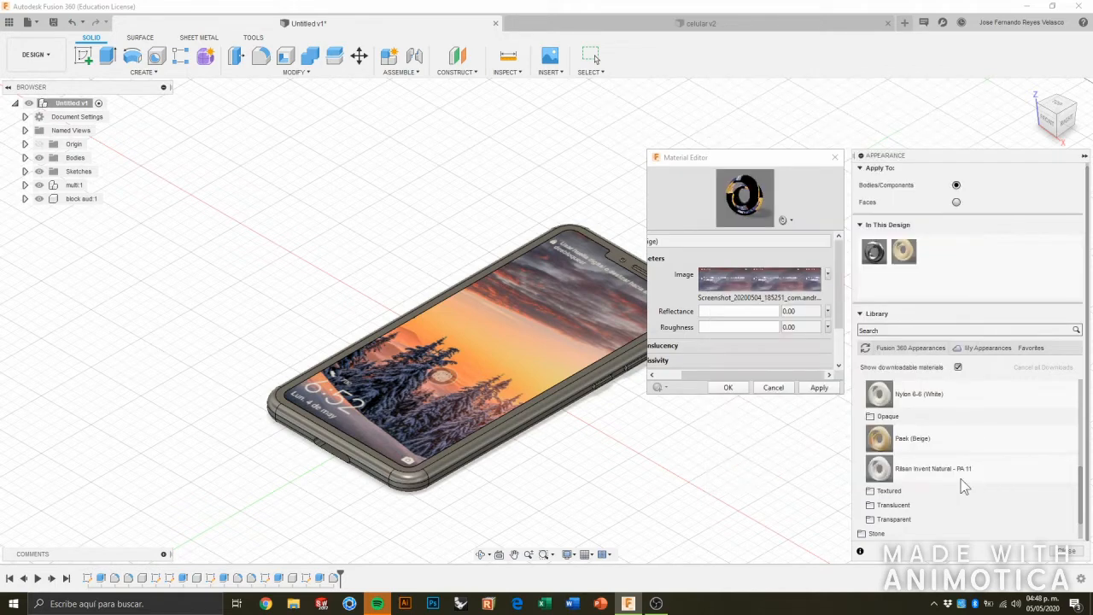
pyautogui.click(819, 388)
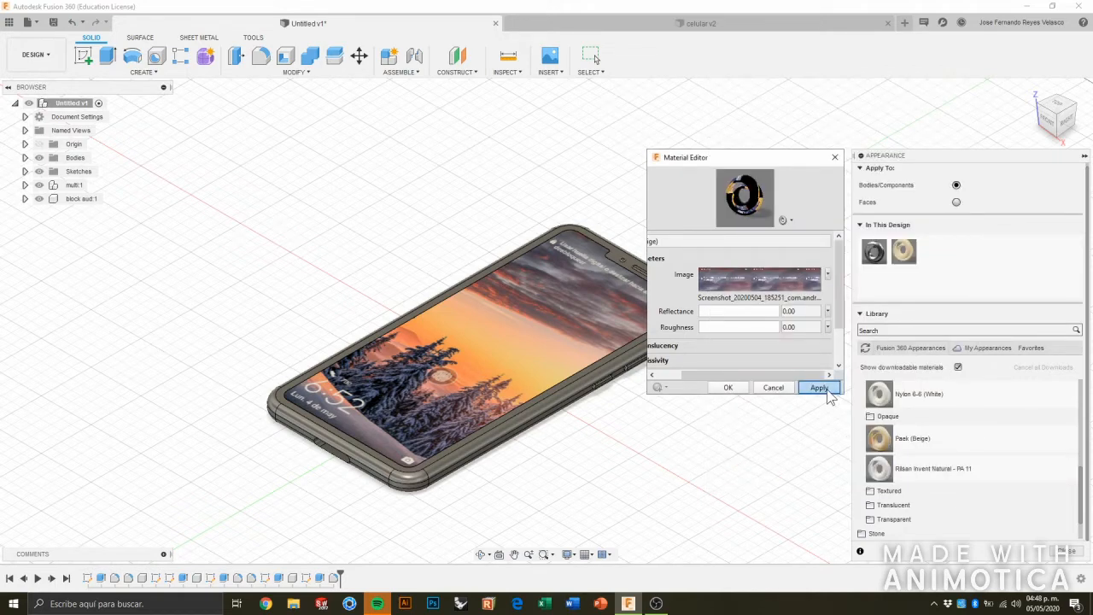
pyautogui.click(819, 389)
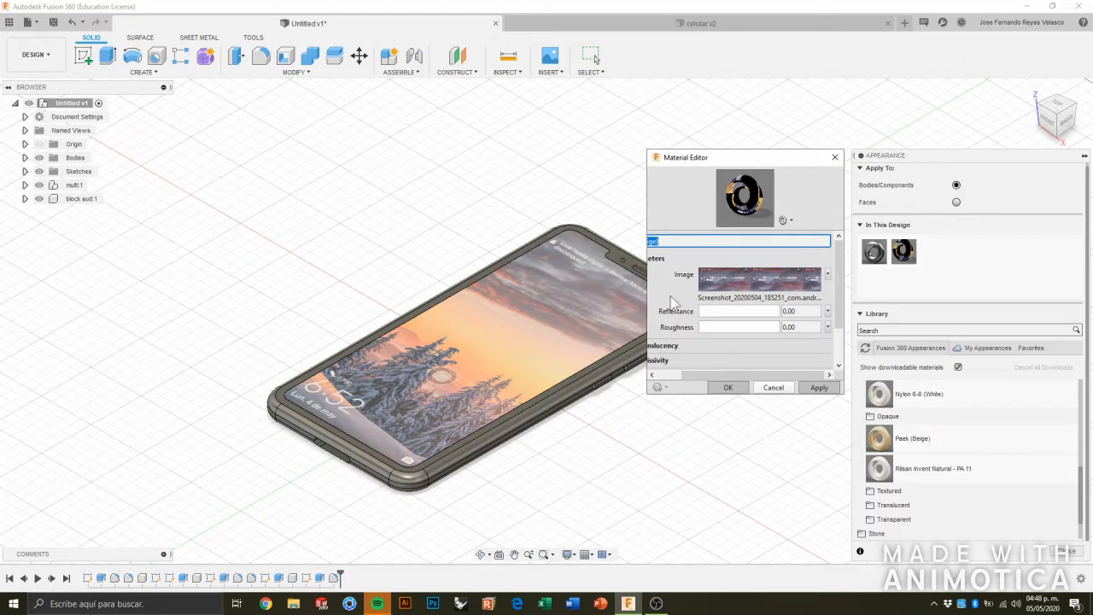
pyautogui.click(835, 158)
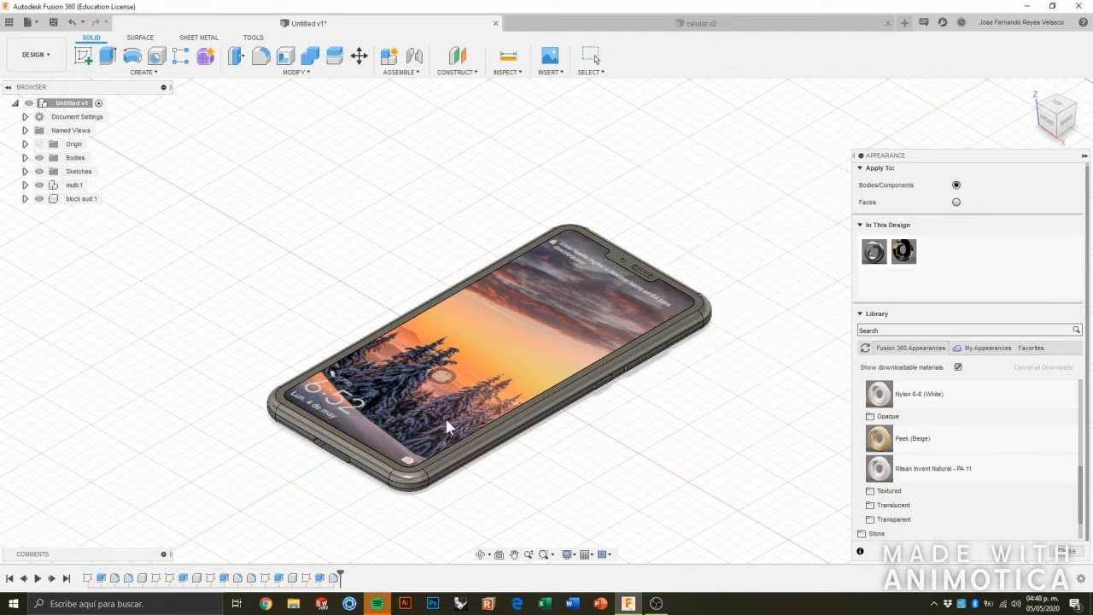
# Apply the library appearance Aluminum - Anodized Glossy (Blue) to the phone's outer frame body.
pyautogui.scroll(3, 306, 443)
pyautogui.scroll(4, 301, 462)
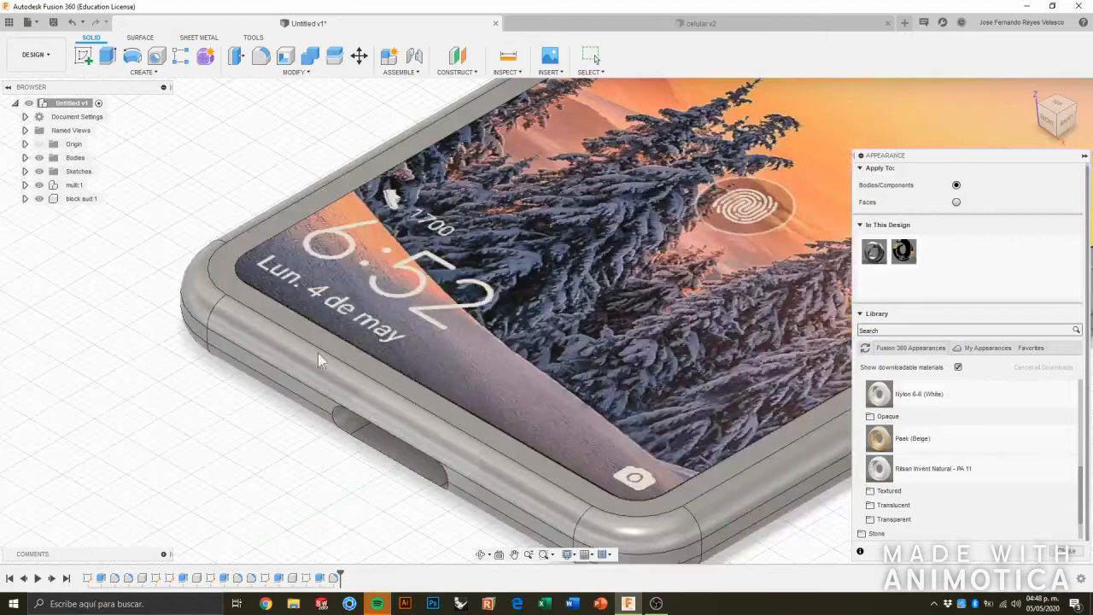
pyautogui.scroll(-4, 538, 384)
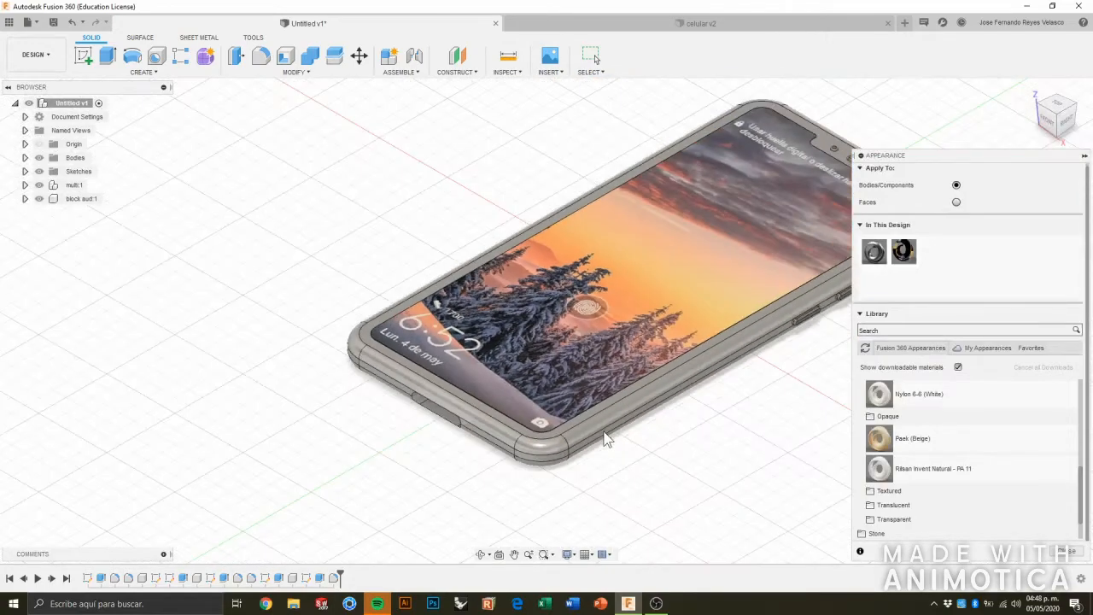
pyautogui.scroll(2, 894, 416)
pyautogui.click(886, 402)
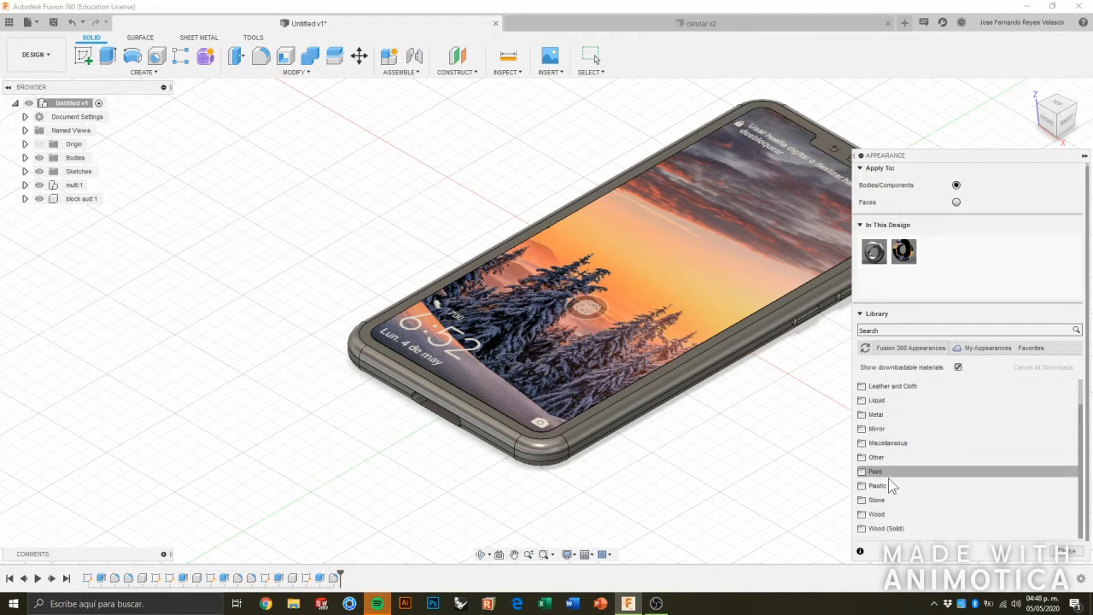
pyautogui.click(896, 415)
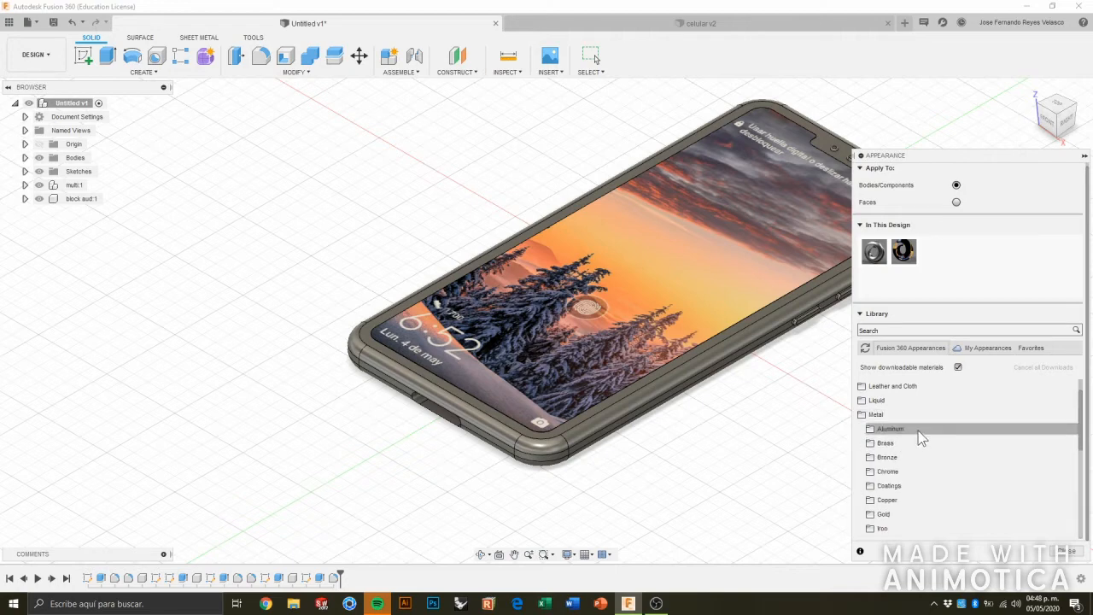
pyautogui.click(919, 432)
pyautogui.scroll(-1, 931, 483)
pyautogui.scroll(2, 930, 484)
pyautogui.moveTo(888, 422); pyautogui.dragTo(652, 402)
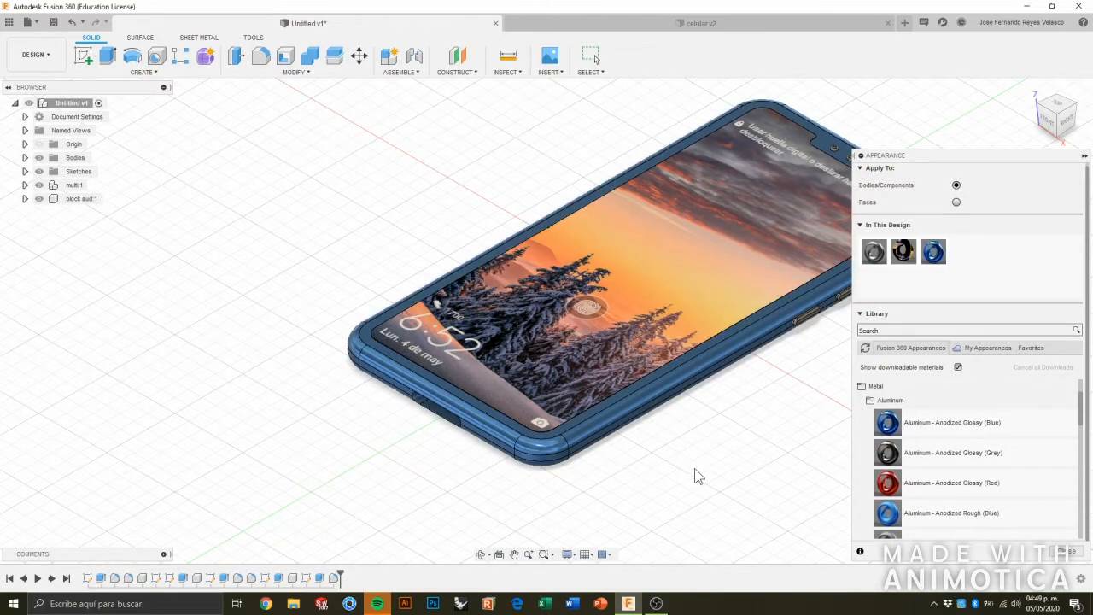
# Edit the blue anodized aluminum appearance and reduce its roughness to 0.017.
pyautogui.scroll(-2, 759, 445)
pyautogui.scroll(1, 690, 426)
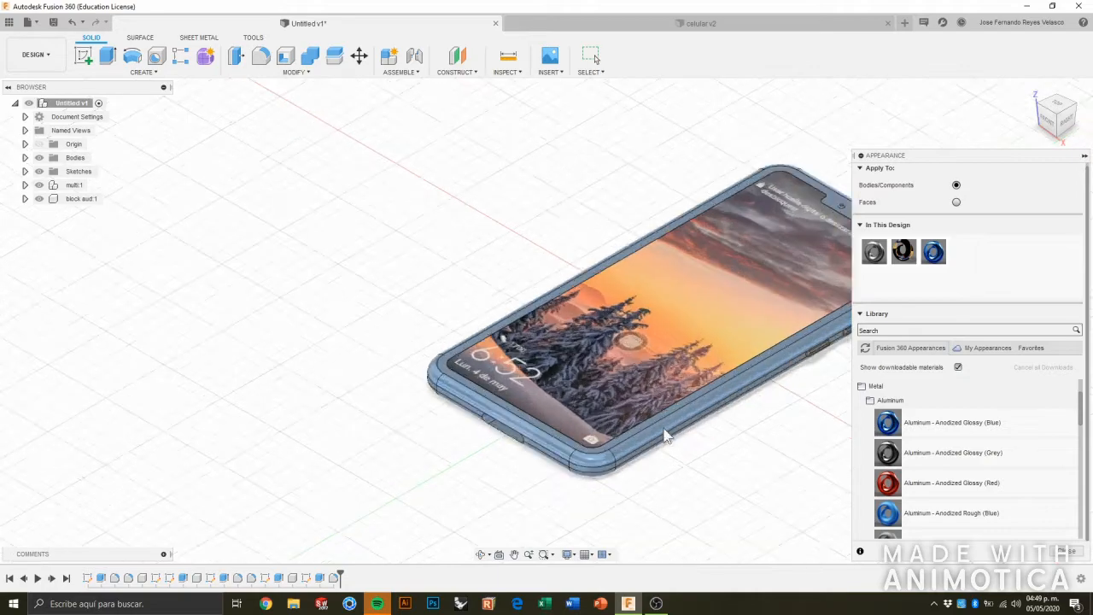
pyautogui.scroll(3, 688, 440)
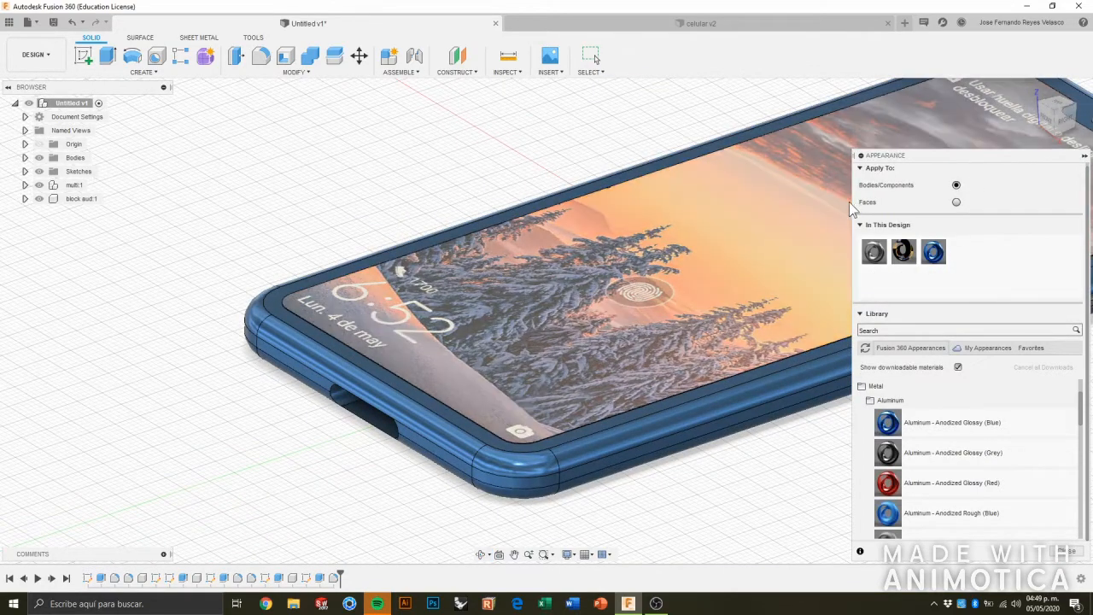
pyautogui.doubleClick(934, 252)
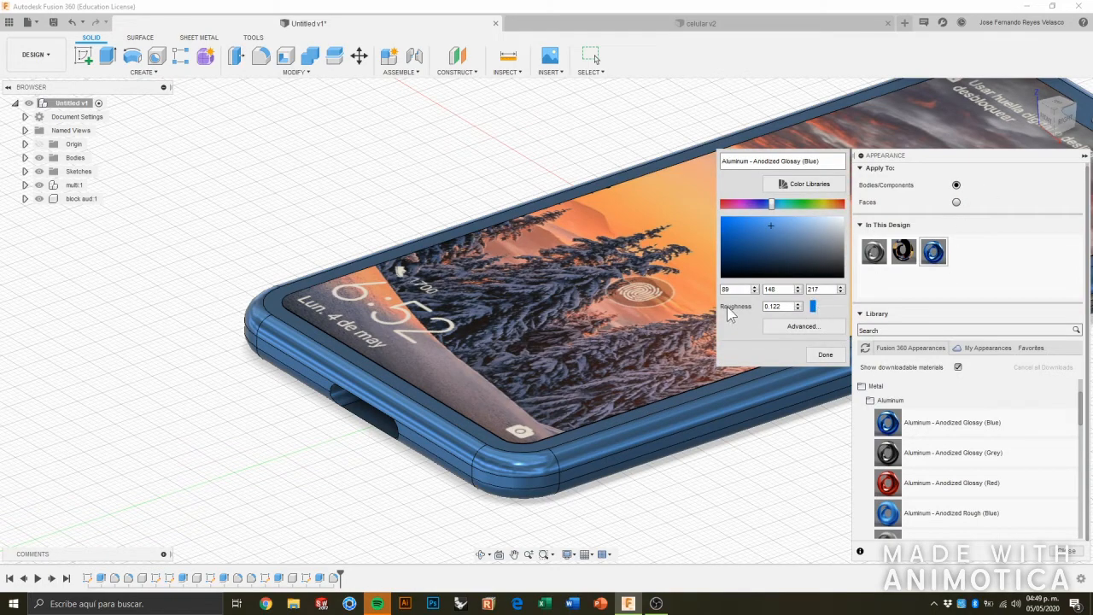
pyautogui.moveTo(813, 306); pyautogui.dragTo(813, 311)
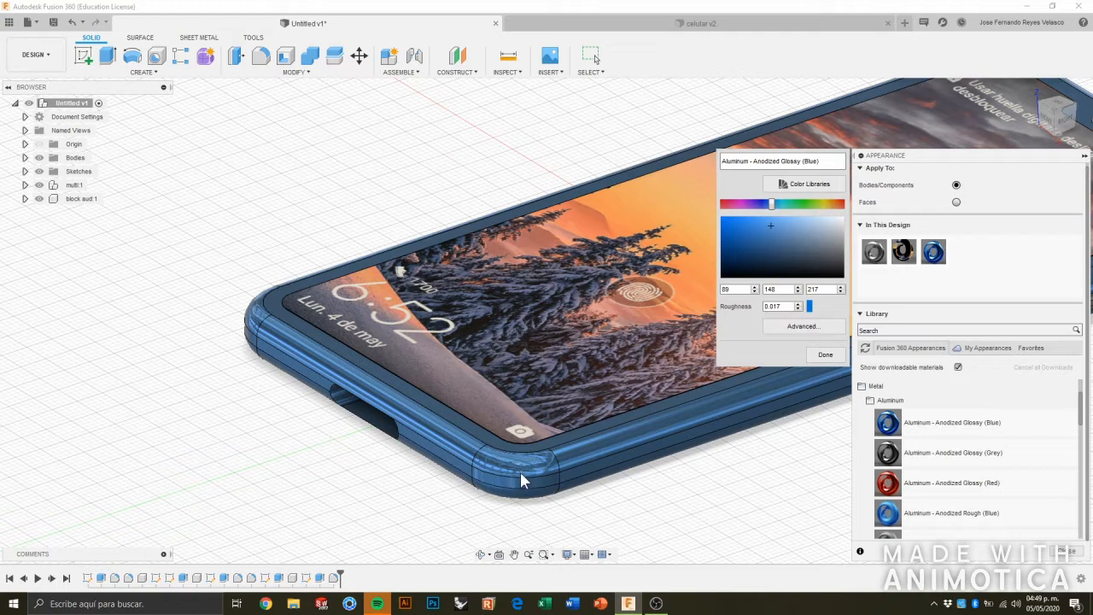
# Inspect the reflections on the frame's front corner and raise the blue aluminum's roughness to 0.203.
pyautogui.scroll(5, 504, 491)
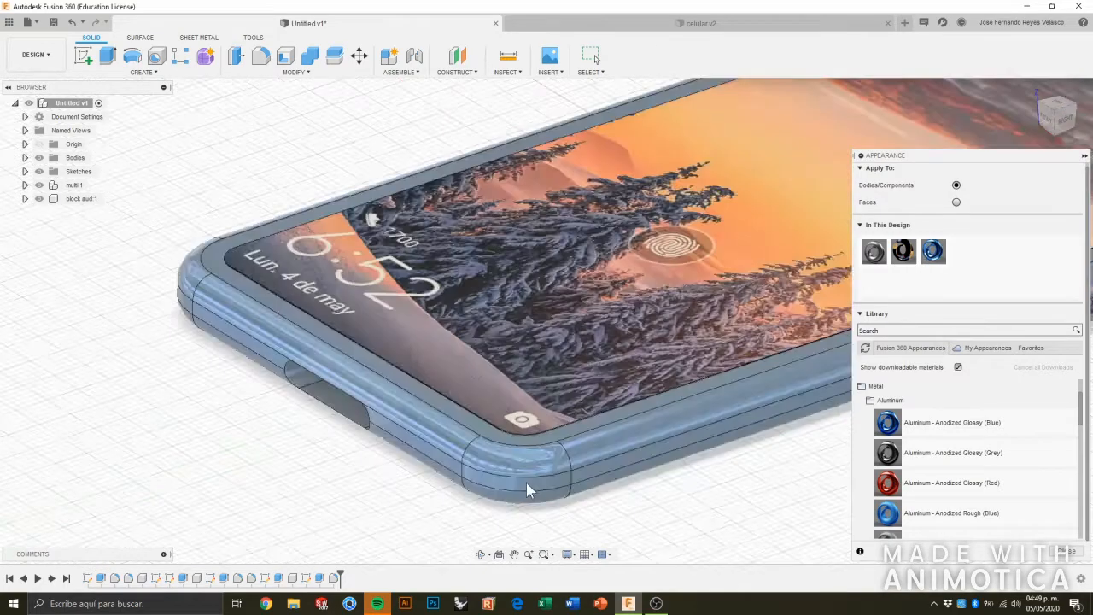
pyautogui.scroll(5, 557, 487)
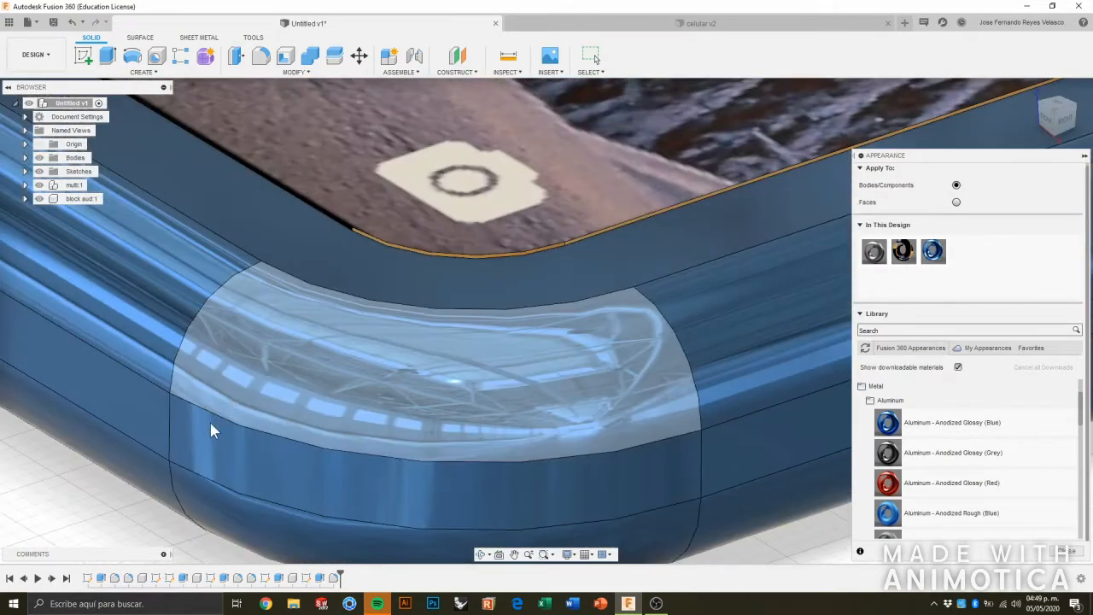
pyautogui.scroll(-3, 433, 382)
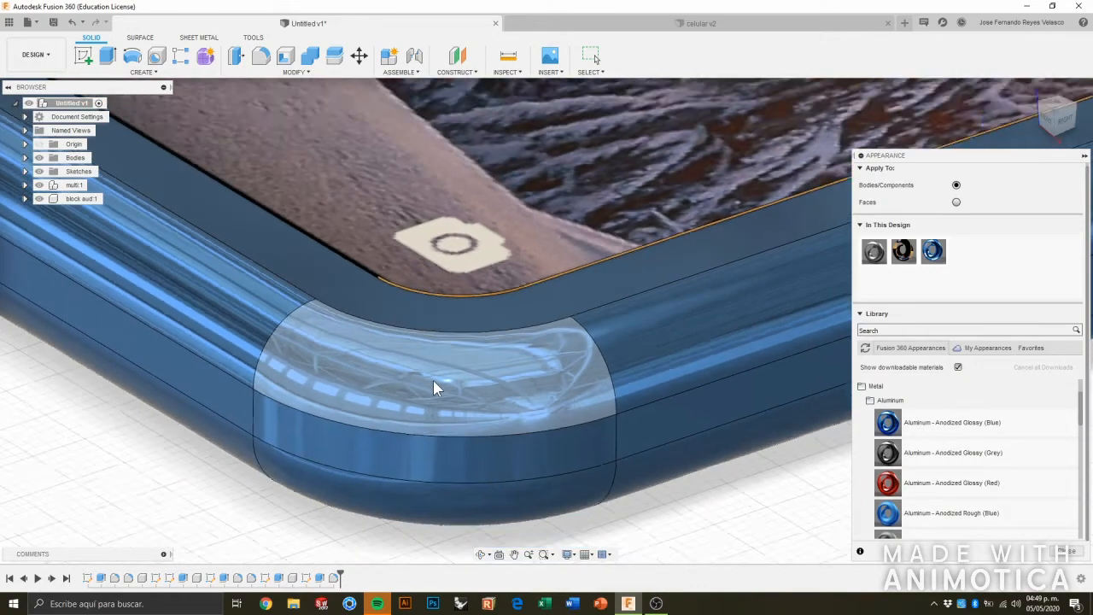
pyautogui.scroll(-4, 433, 382)
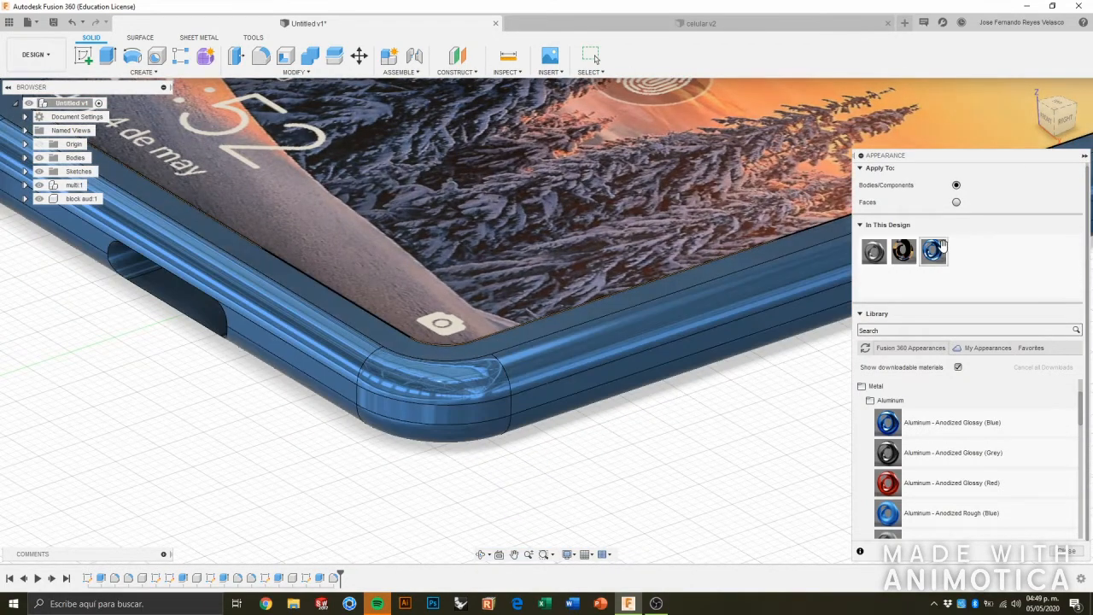
pyautogui.doubleClick(933, 250)
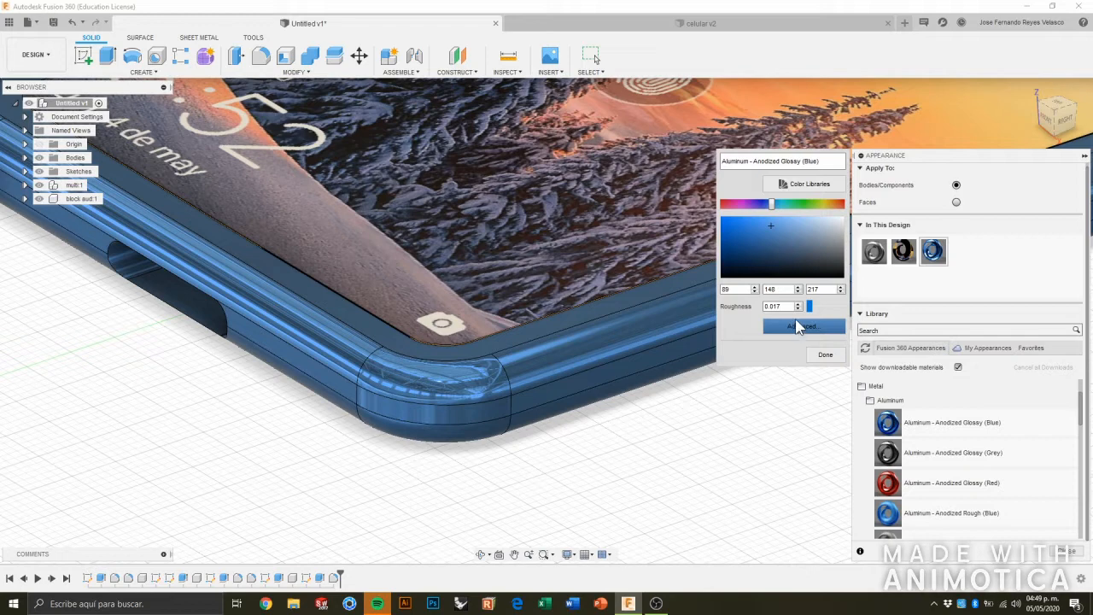
pyautogui.moveTo(810, 308); pyautogui.dragTo(817, 308)
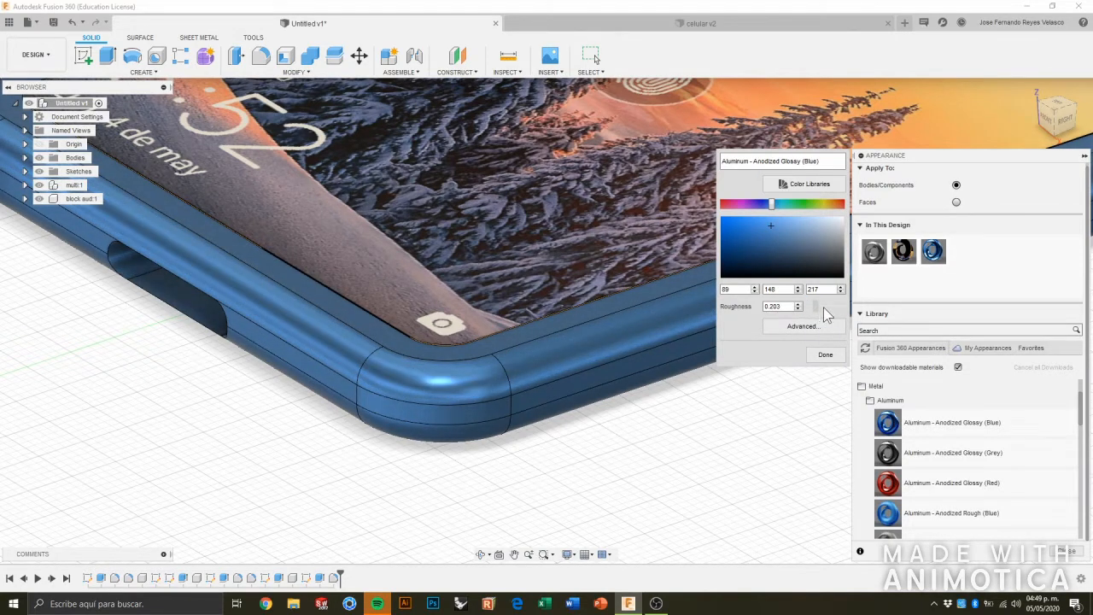
# Set the frame's anodized aluminum roughness to 0.288 and recolour it teal, RGB 69, 210, 177.
pyautogui.moveTo(823, 307); pyautogui.dragTo(826, 307)
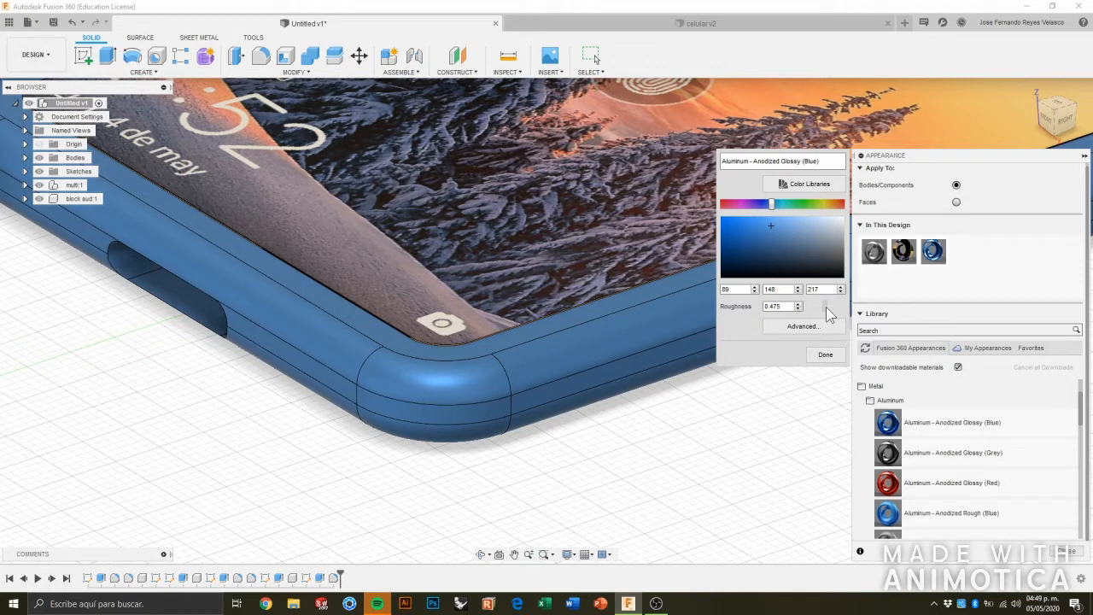
pyautogui.moveTo(826, 307); pyautogui.dragTo(822, 311)
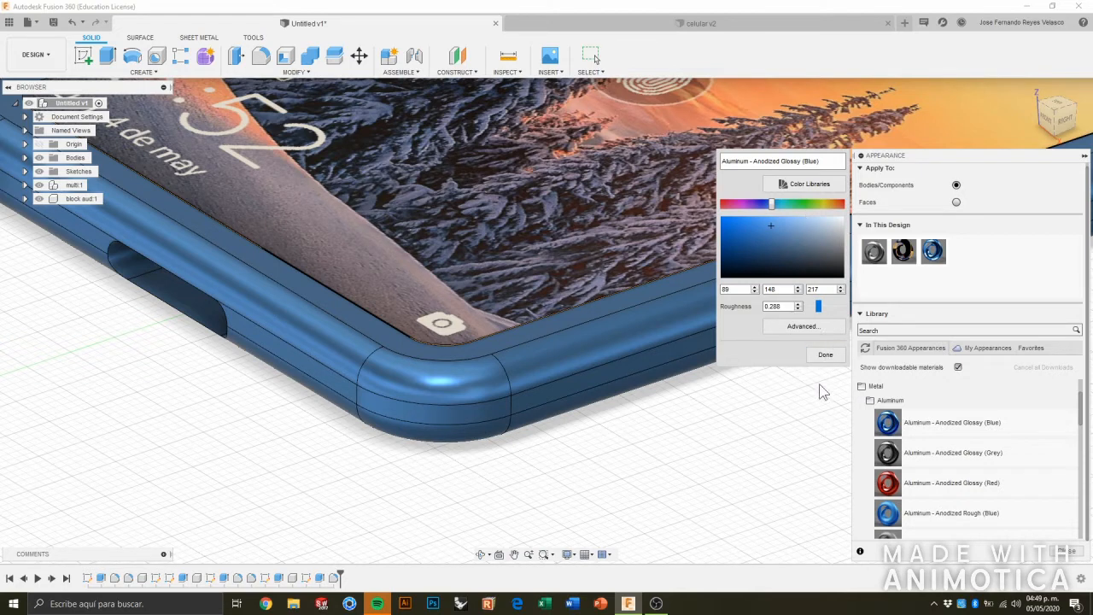
pyautogui.click(787, 205)
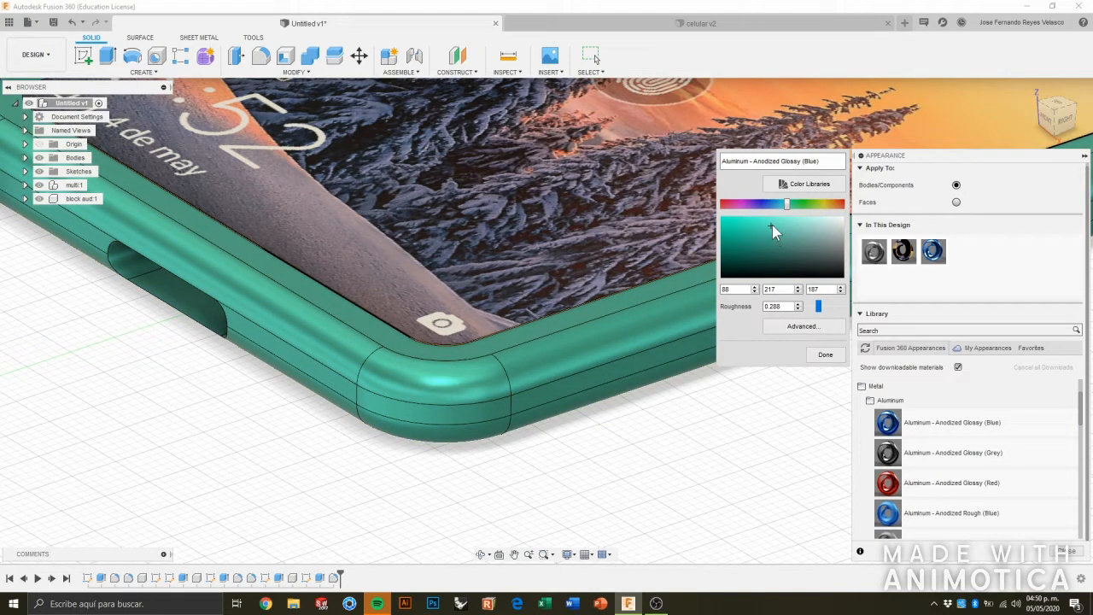
pyautogui.click(776, 241)
pyautogui.moveTo(768, 227)
pyautogui.mouseDown()
pyautogui.moveTo(756, 223)
pyautogui.moveTo(759, 237)
pyautogui.moveTo(761, 227)
pyautogui.mouseUp()
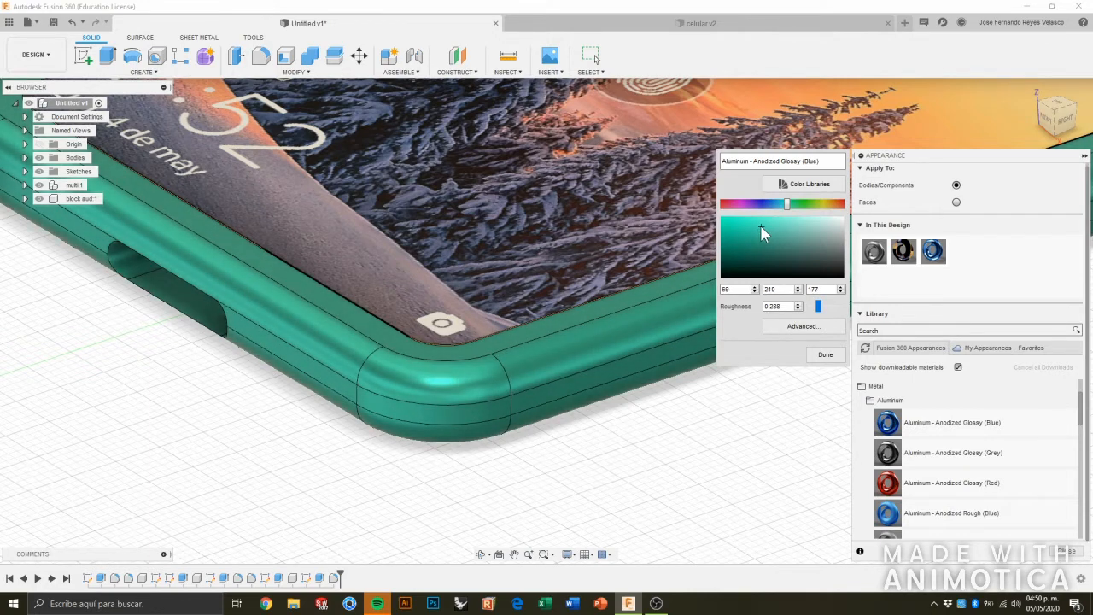
pyautogui.click(170, 416)
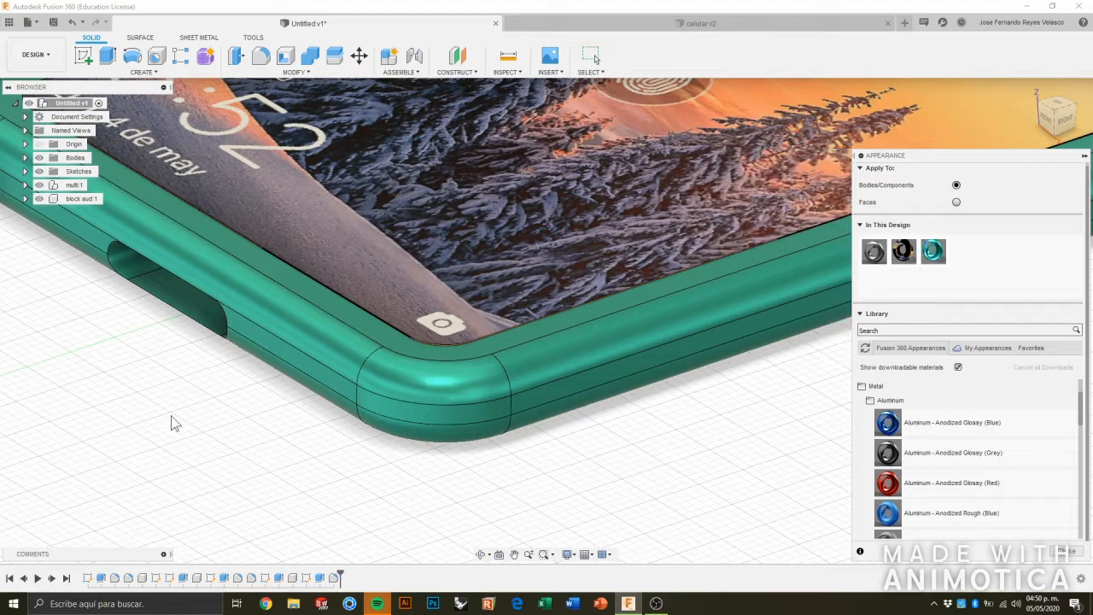
# Apply the library appearance Aluminum - Knurled to the elongated earpiece speaker above the screen.
pyautogui.scroll(-8, 189, 411)
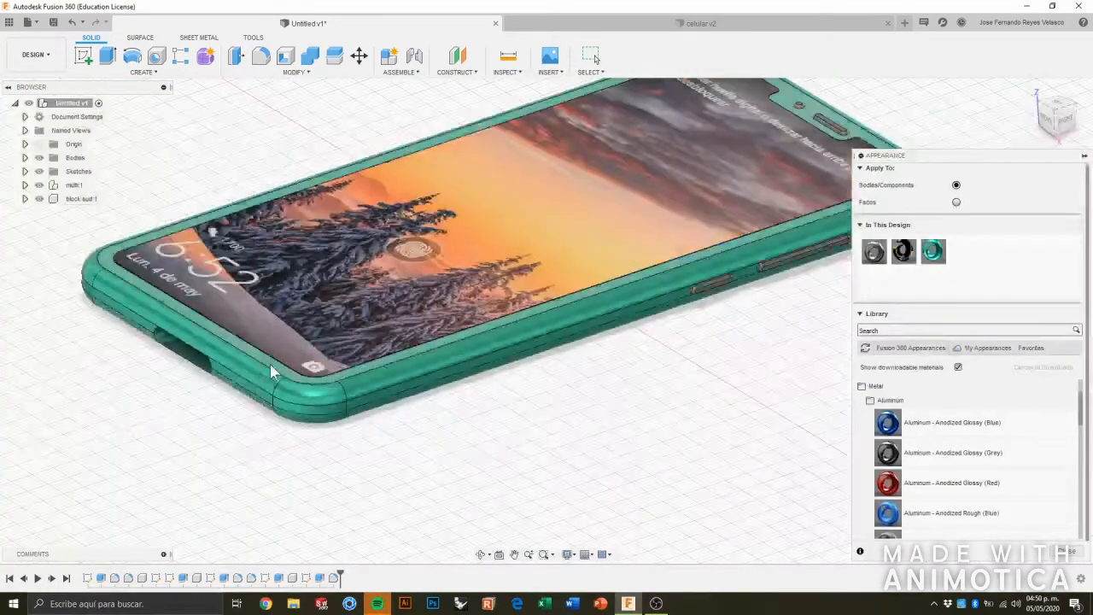
pyautogui.scroll(10, 419, 303)
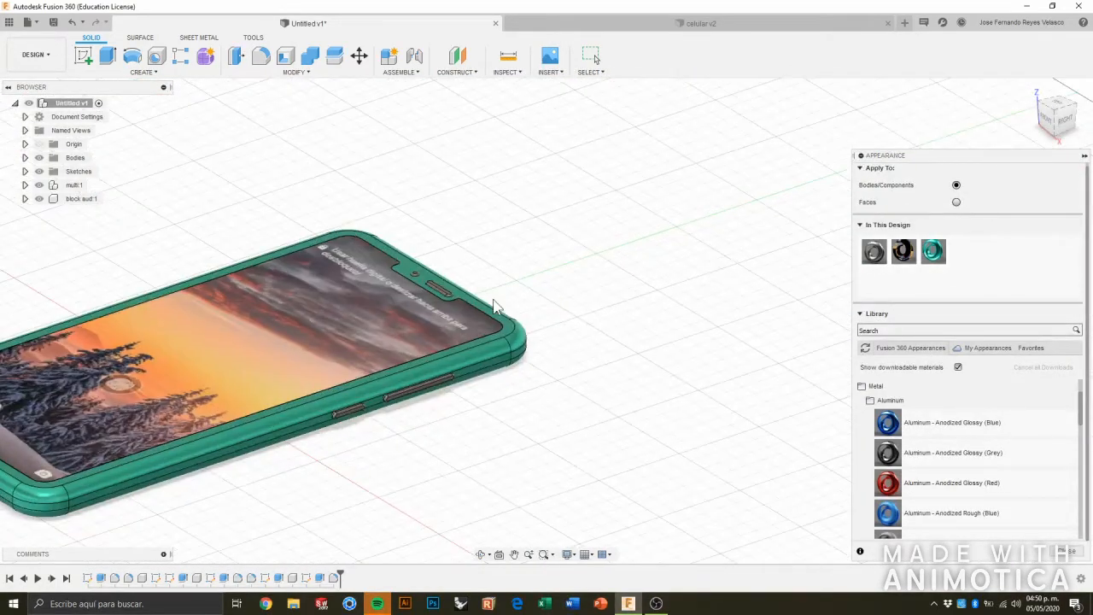
pyautogui.scroll(5, 389, 309)
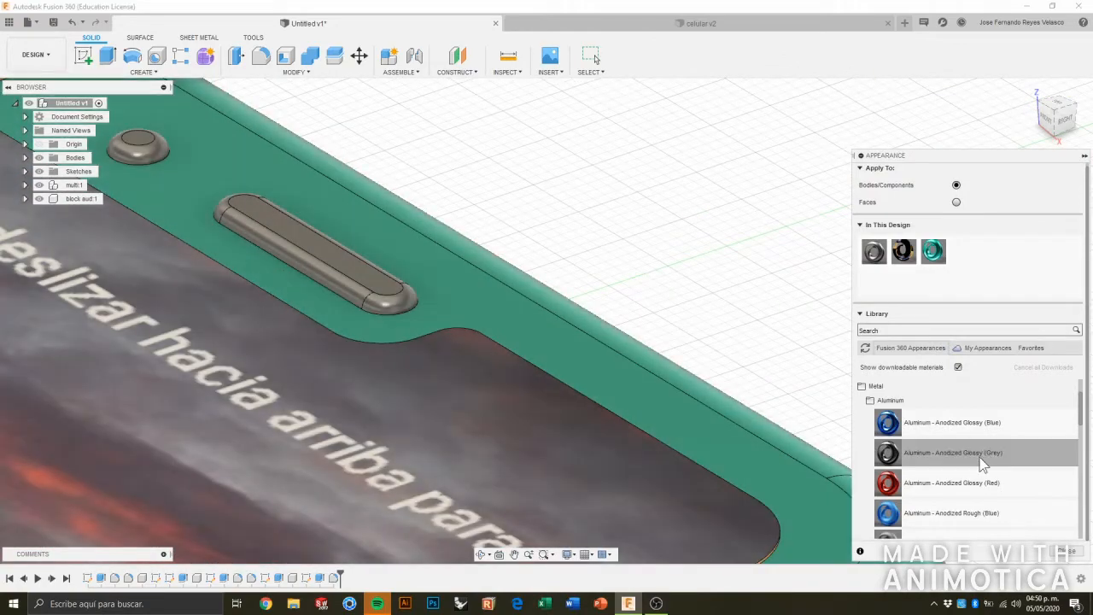
pyautogui.scroll(-3, 984, 457)
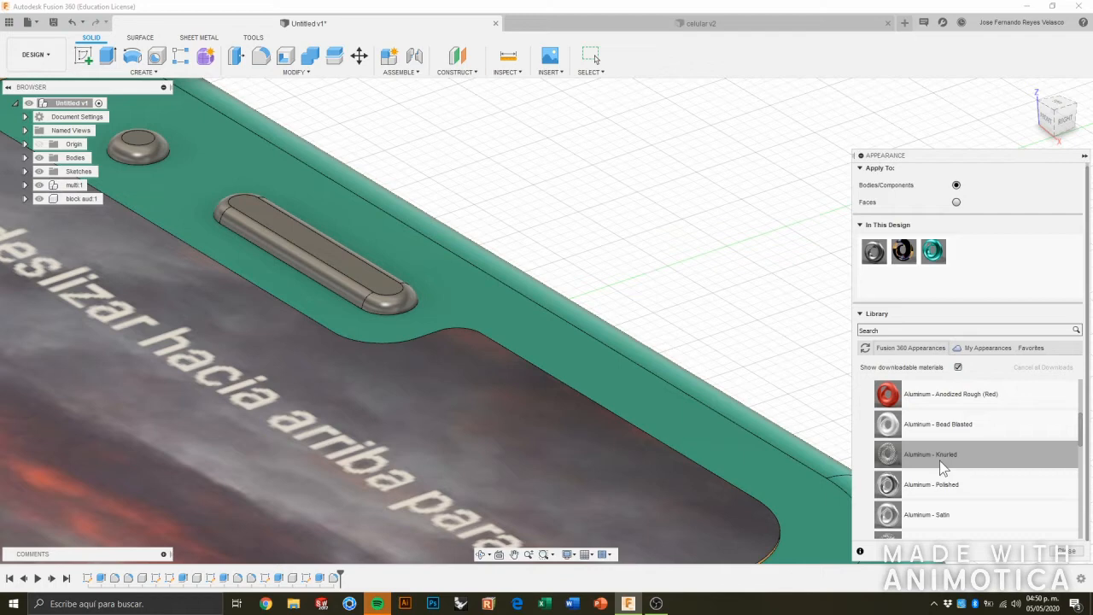
pyautogui.moveTo(939, 460); pyautogui.dragTo(350, 267)
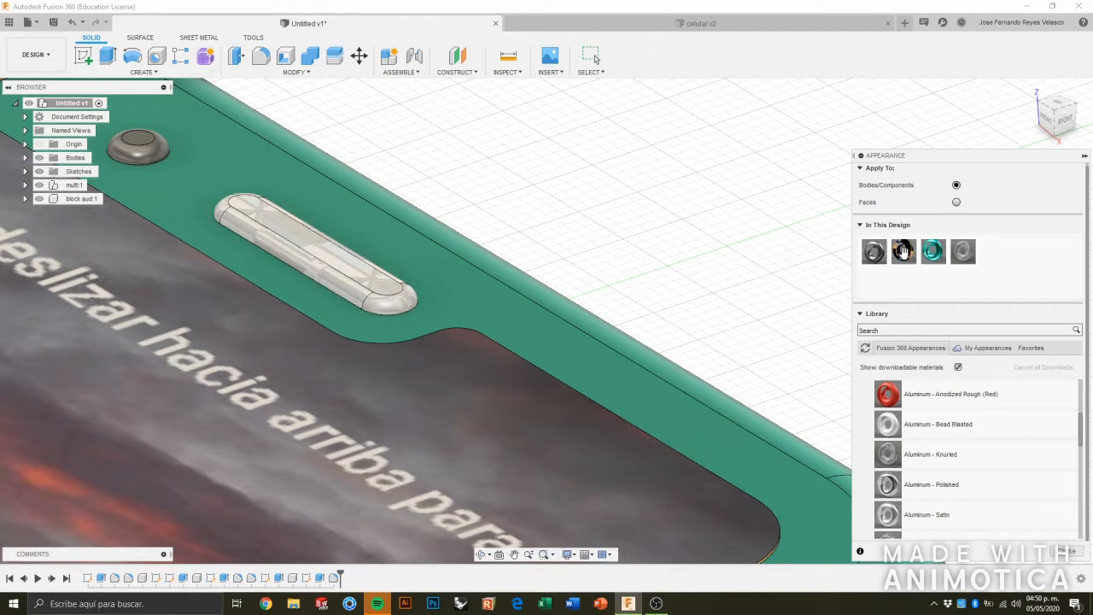
# Edit the Aluminum - Knurled appearance, setting its scale to 8.00 and its roughness to 0.000.
pyautogui.doubleClick(965, 252)
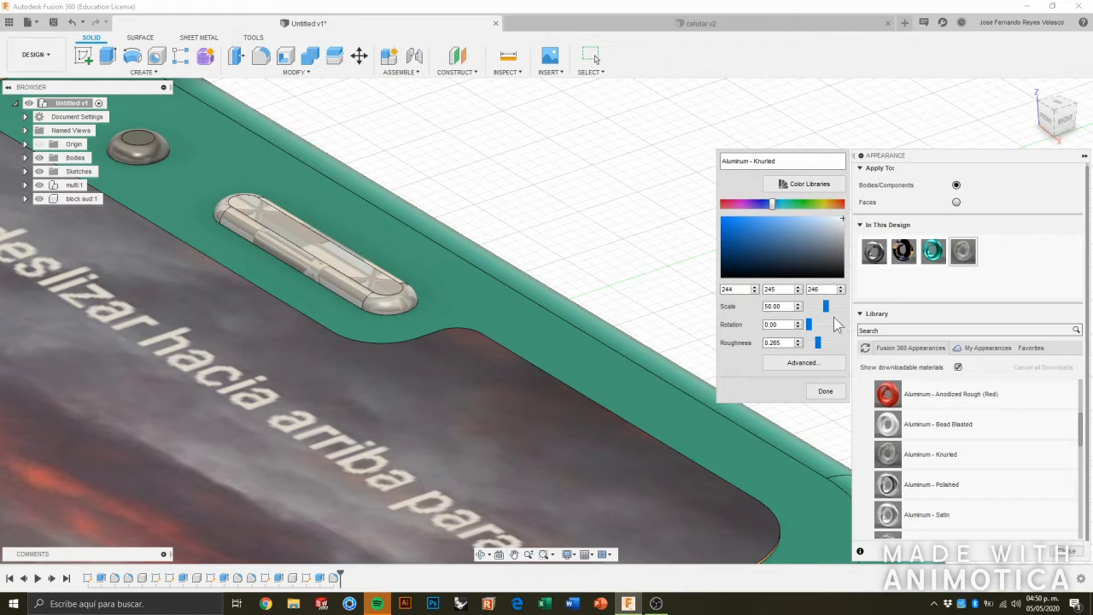
pyautogui.moveTo(826, 305); pyautogui.dragTo(811, 312)
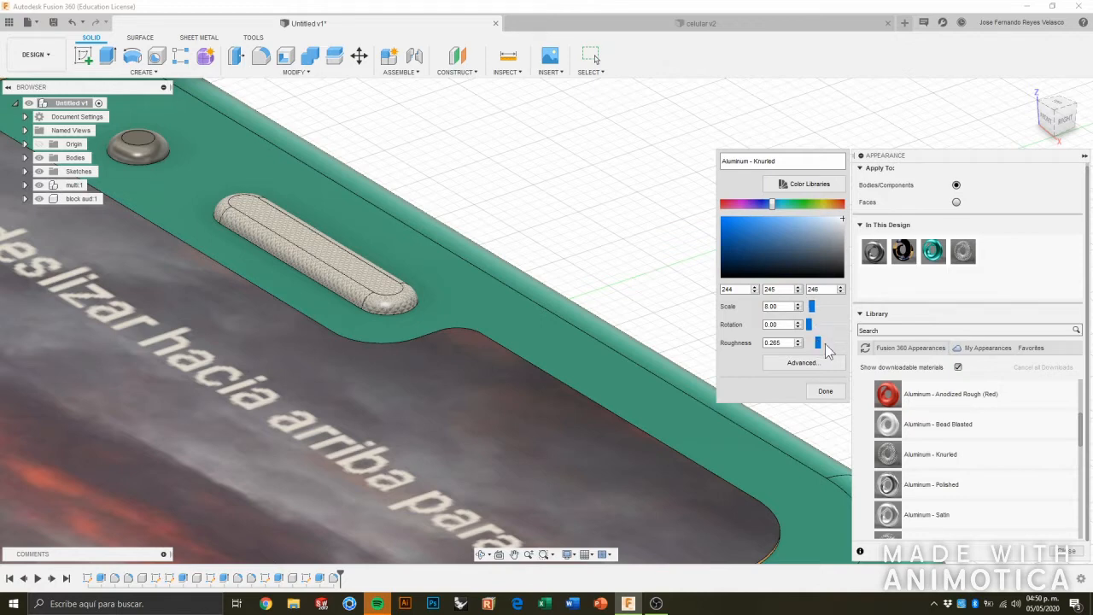
pyautogui.moveTo(816, 344); pyautogui.dragTo(814, 344)
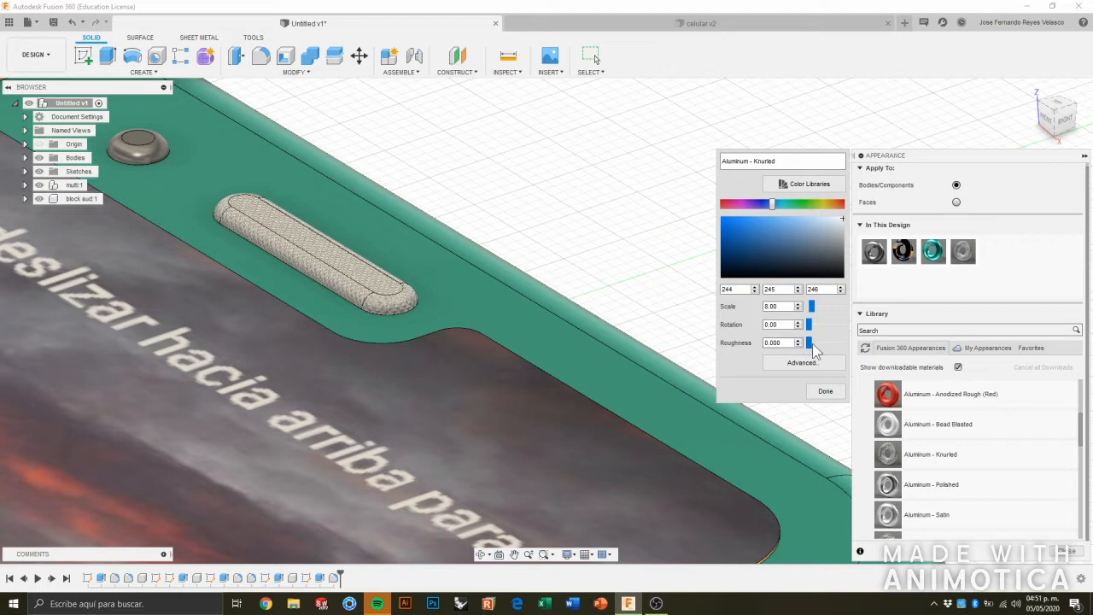
# Change the knurled aluminum's colour to black, RGB 0, 0, 0, and close the appearance editor.
pyautogui.click(798, 364)
pyautogui.click(763, 246)
pyautogui.click(766, 273)
pyautogui.moveTo(766, 273); pyautogui.dragTo(769, 280)
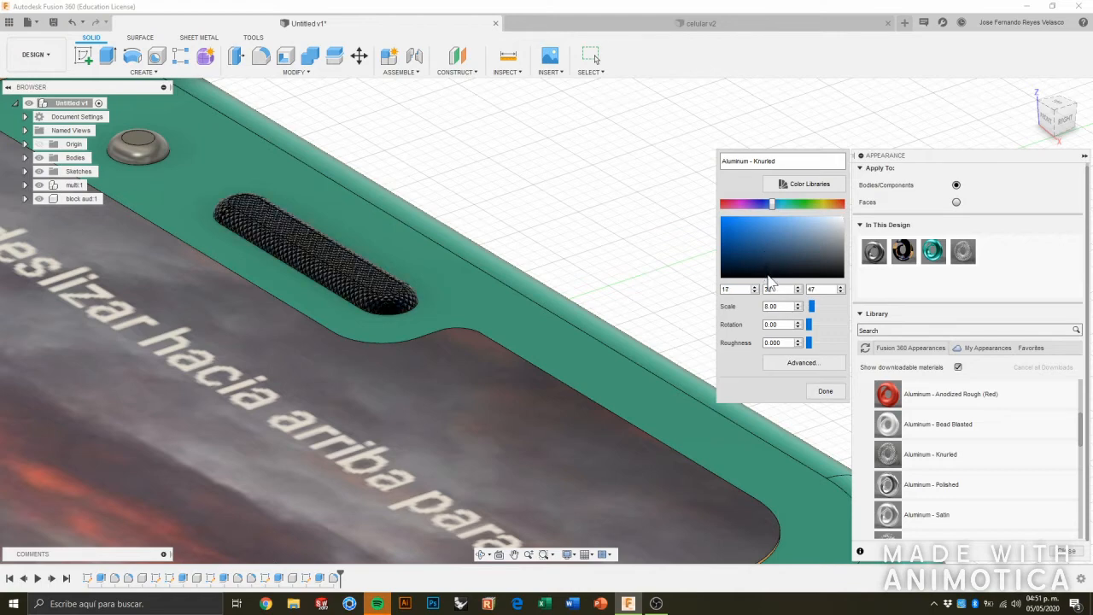
pyautogui.click(520, 184)
# Apply the library appearance Aluminum - Anodized Rough (Red) to the shorter button on the phone's side.
pyautogui.scroll(8, 329, 251)
pyautogui.scroll(-10, 387, 316)
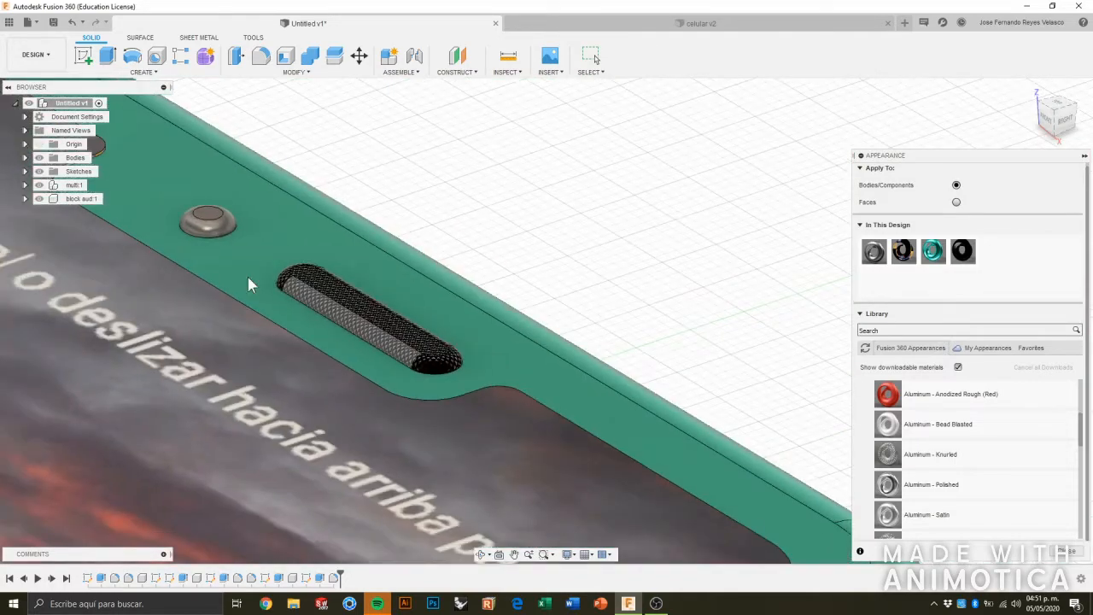
pyautogui.scroll(-3, 250, 248)
pyautogui.scroll(6, 298, 195)
pyautogui.scroll(-8, 298, 195)
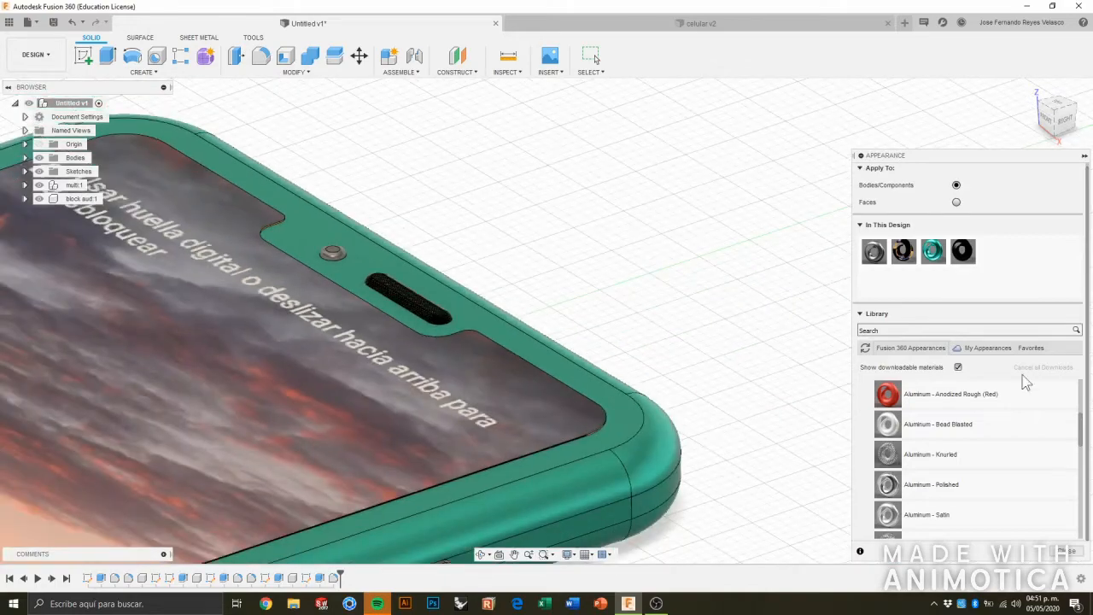
pyautogui.scroll(-10, 681, 394)
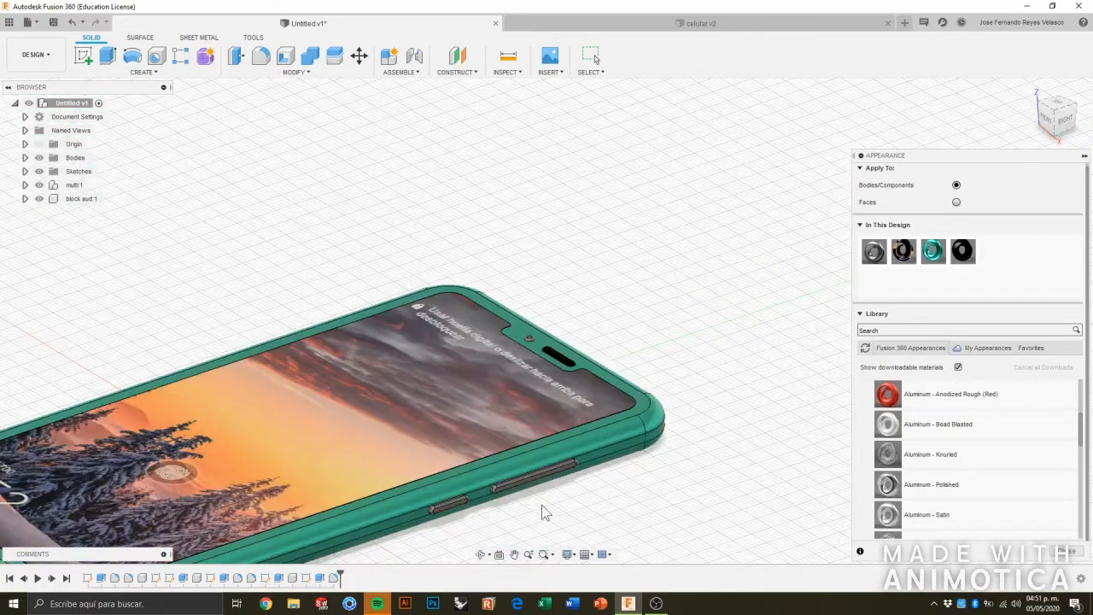
pyautogui.scroll(10, 501, 530)
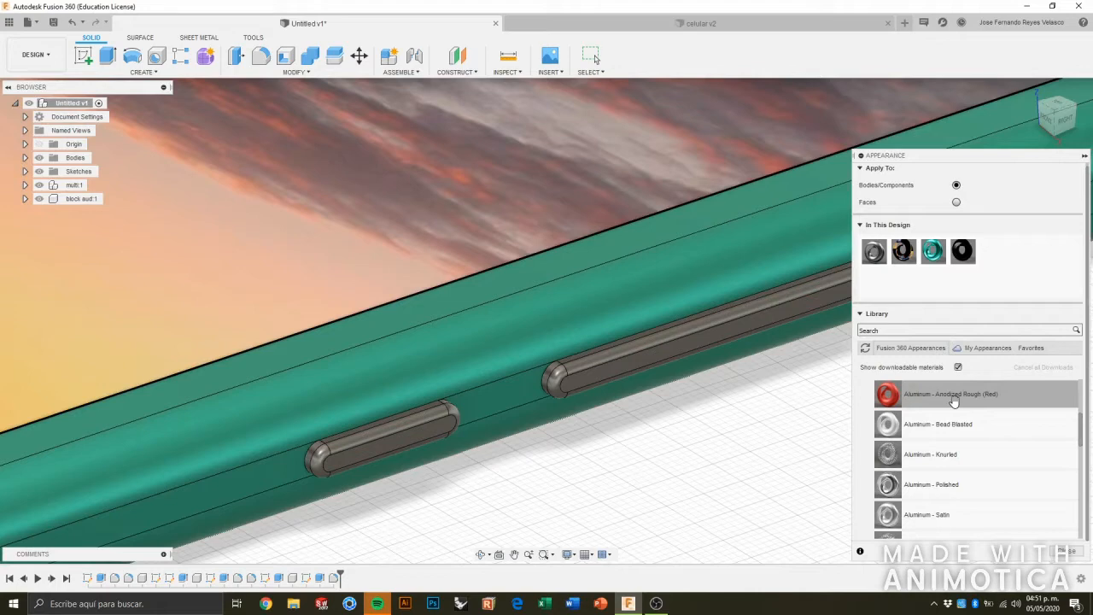
pyautogui.moveTo(947, 407); pyautogui.dragTo(444, 427)
# Apply the library appearance Aluminum - Bead Blasted to the longer button on the phone's side.
pyautogui.scroll(-3, 963, 452)
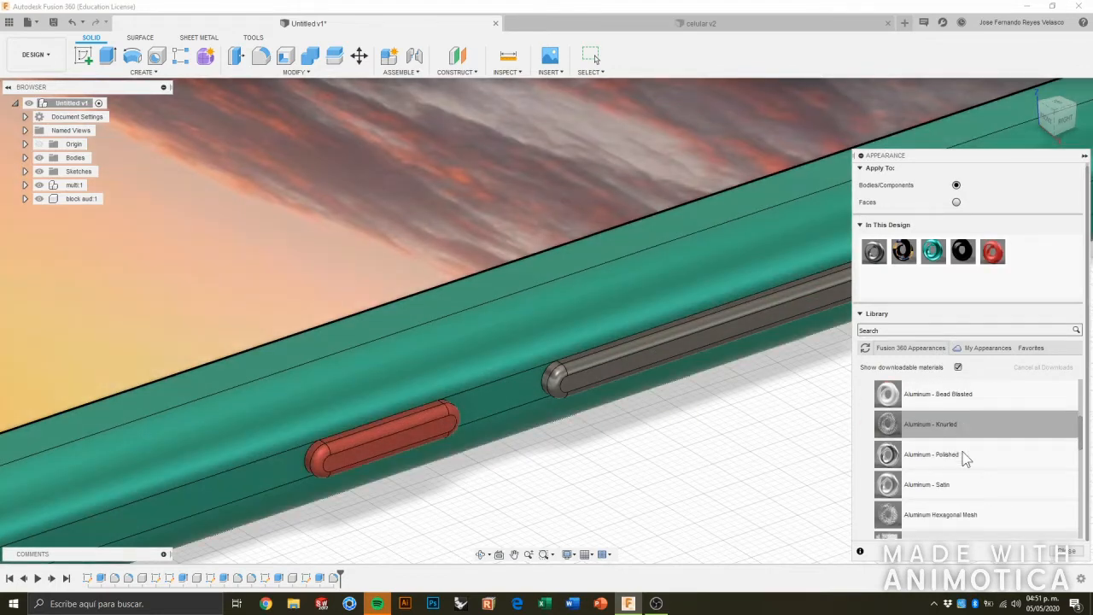
pyautogui.scroll(-2, 963, 457)
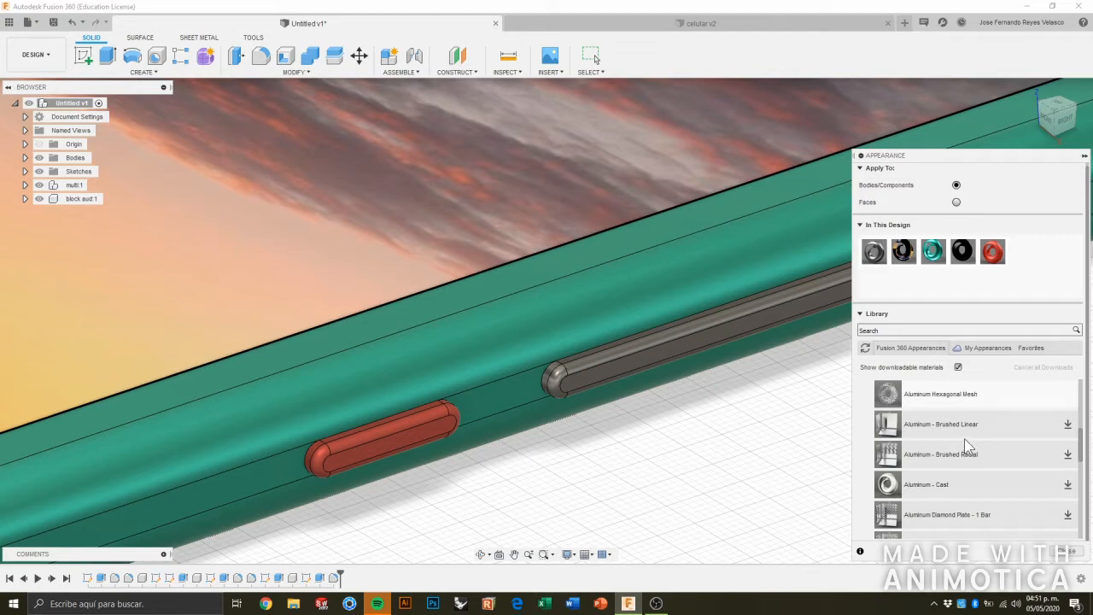
pyautogui.scroll(5, 939, 484)
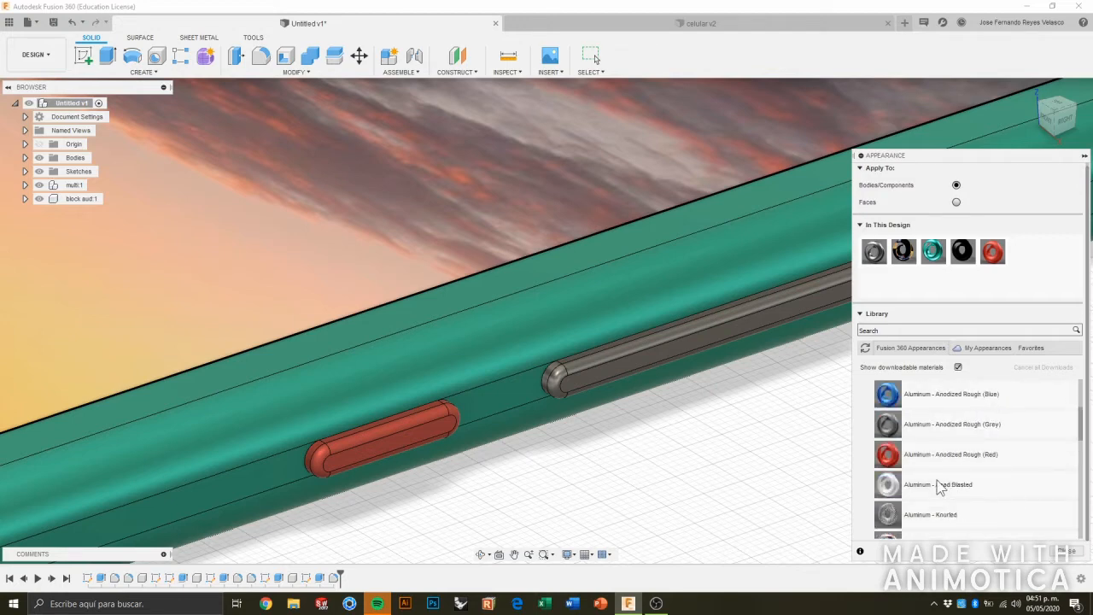
pyautogui.scroll(-5, 939, 487)
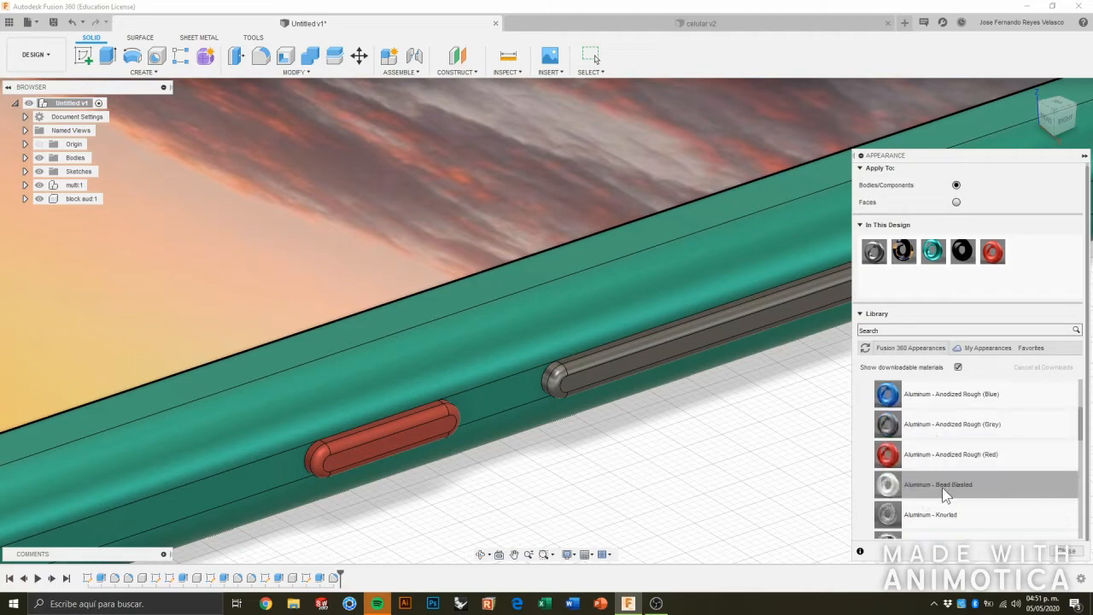
pyautogui.moveTo(974, 486); pyautogui.dragTo(662, 351)
# Examine the whole phone from several angles to check the frame, screen, speaker and side button appearances.
pyautogui.scroll(-6, 801, 452)
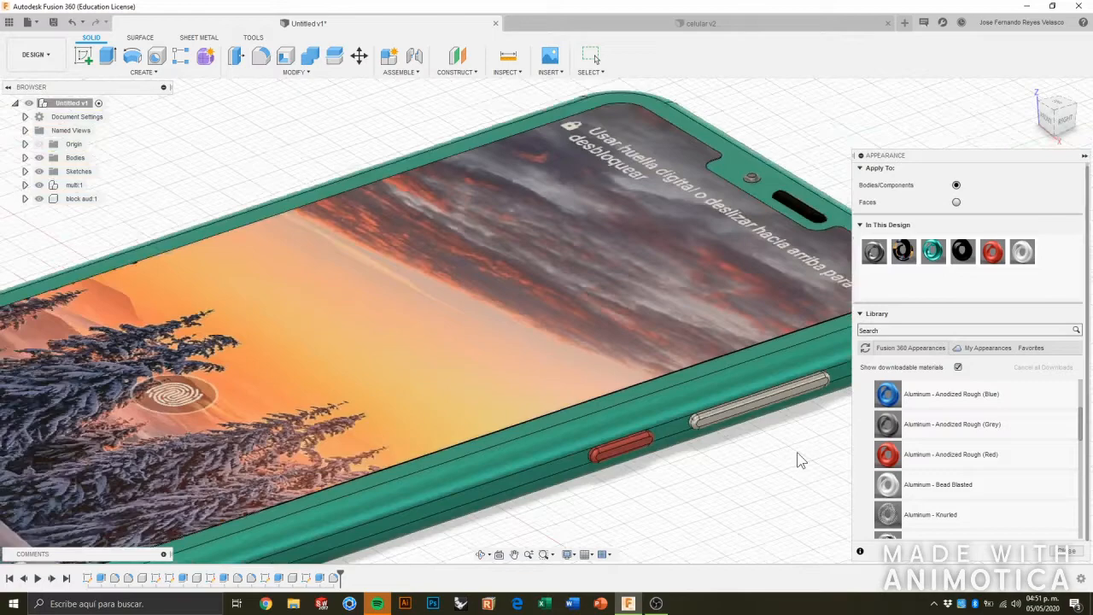
pyautogui.scroll(-4, 802, 455)
pyautogui.scroll(6, 820, 459)
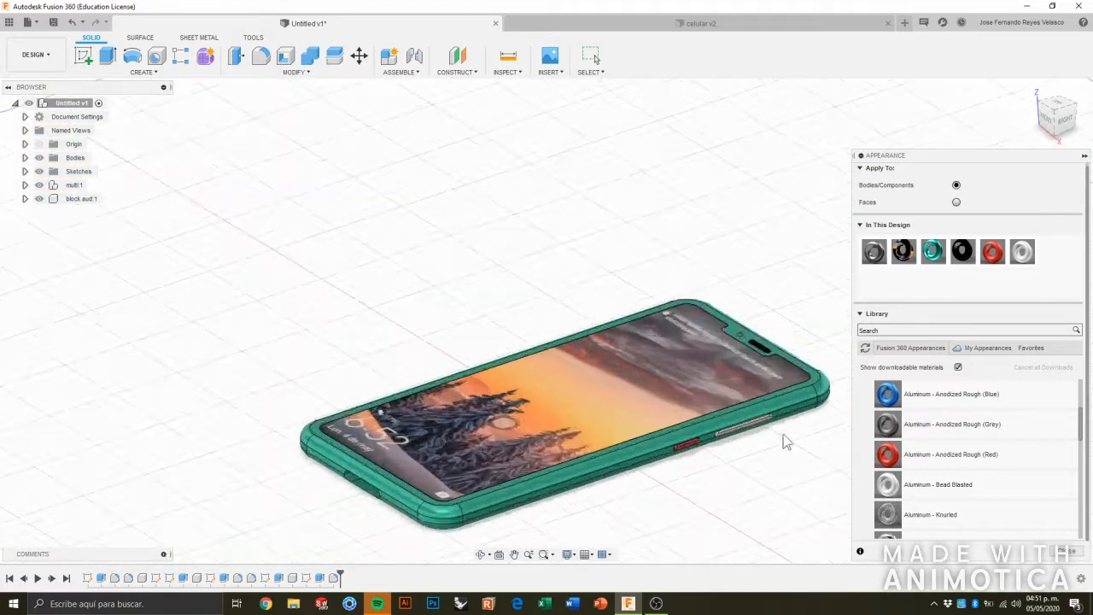
pyautogui.moveTo(779, 434)
pyautogui.keyDown('shift'); pyautogui.mouseDown(button='middle')
pyautogui.moveTo(785, 404)
pyautogui.moveTo(813, 404)
pyautogui.moveTo(806, 424)
pyautogui.moveTo(774, 424)
pyautogui.moveTo(775, 434)
pyautogui.mouseUp(button='middle'); pyautogui.keyUp('shift')
pyautogui.scroll(3, 816, 342)
pyautogui.keyDown('shift'); pyautogui.moveTo(768, 352); pyautogui.dragTo(813, 393, button='middle'); pyautogui.keyUp('shift')
pyautogui.scroll(-8, 666, 437)
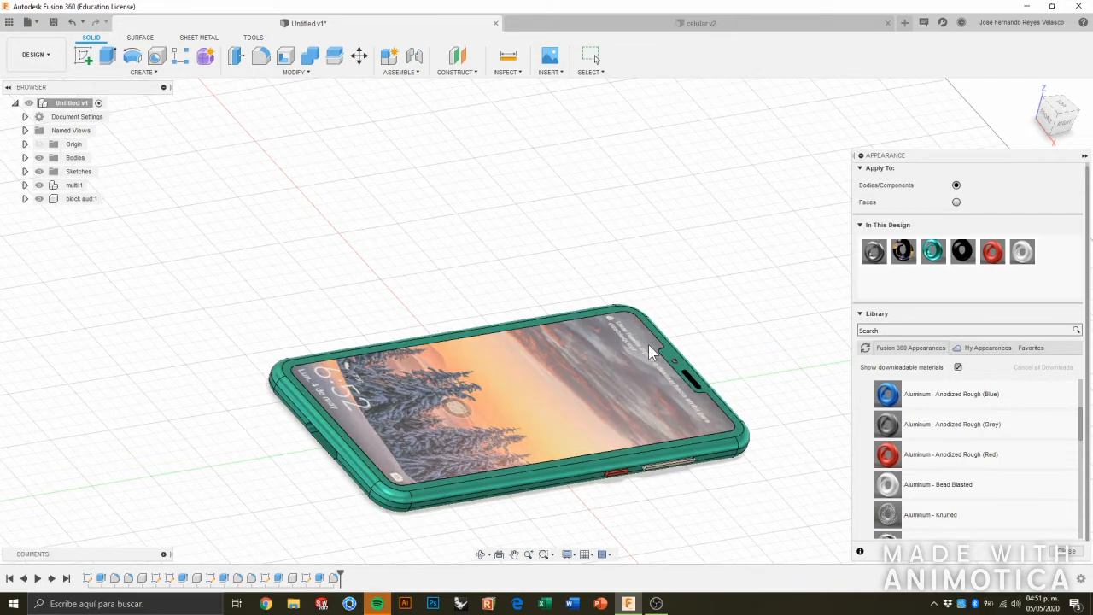
pyautogui.scroll(3, 675, 338)
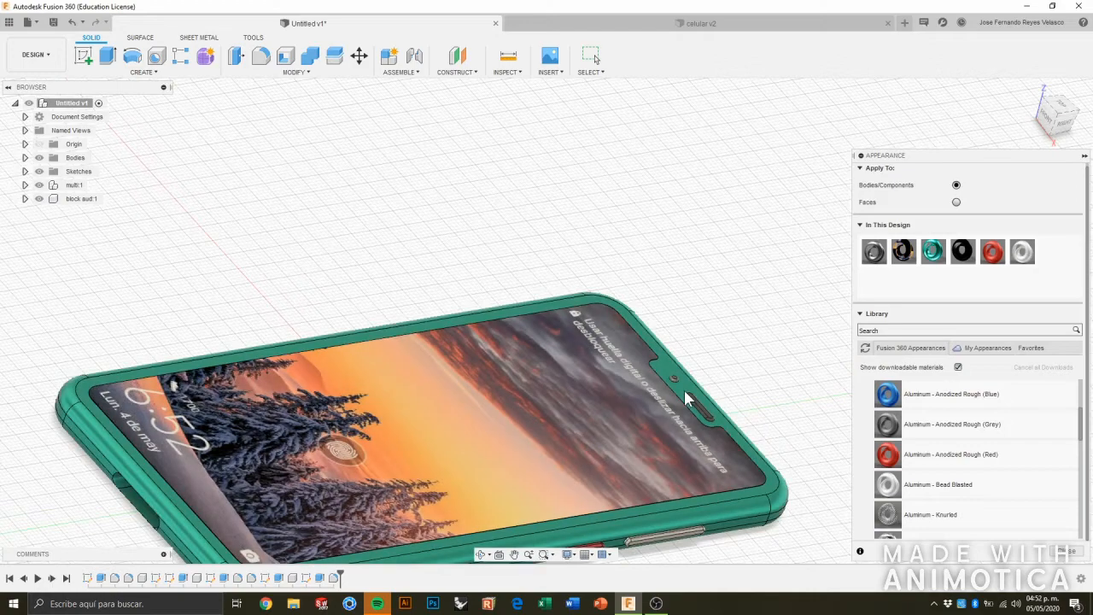
pyautogui.keyDown('shift'); pyautogui.moveTo(266, 291); pyautogui.dragTo(207, 330, button='middle'); pyautogui.keyUp('shift')
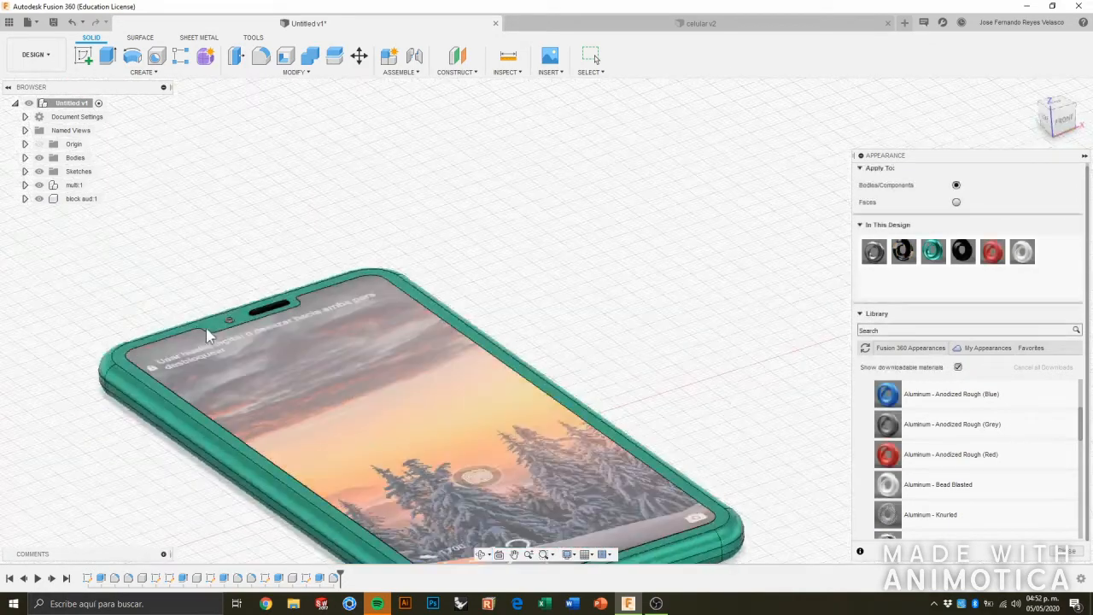
pyautogui.scroll(-5, 221, 350)
pyautogui.scroll(3, 162, 404)
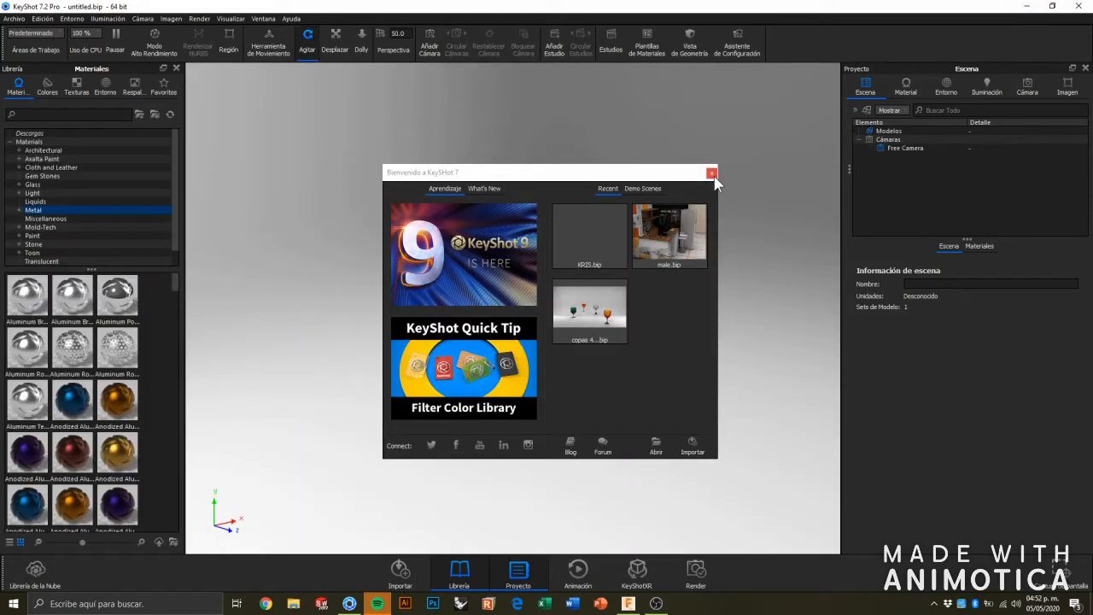
# Close KeyShot's welcome window and switch back to the phone model in Fusion 360.
pyautogui.click(712, 173)
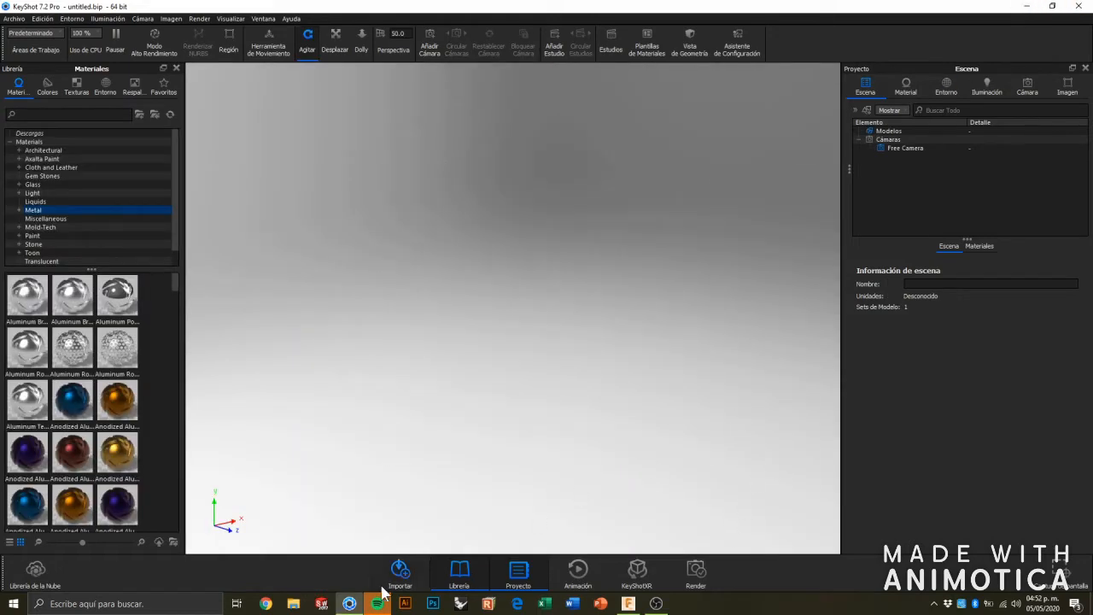
pyautogui.click(349, 606)
# Examine the phone's overall look and the finishes of the two side buttons up close.
pyautogui.scroll(-3, 711, 394)
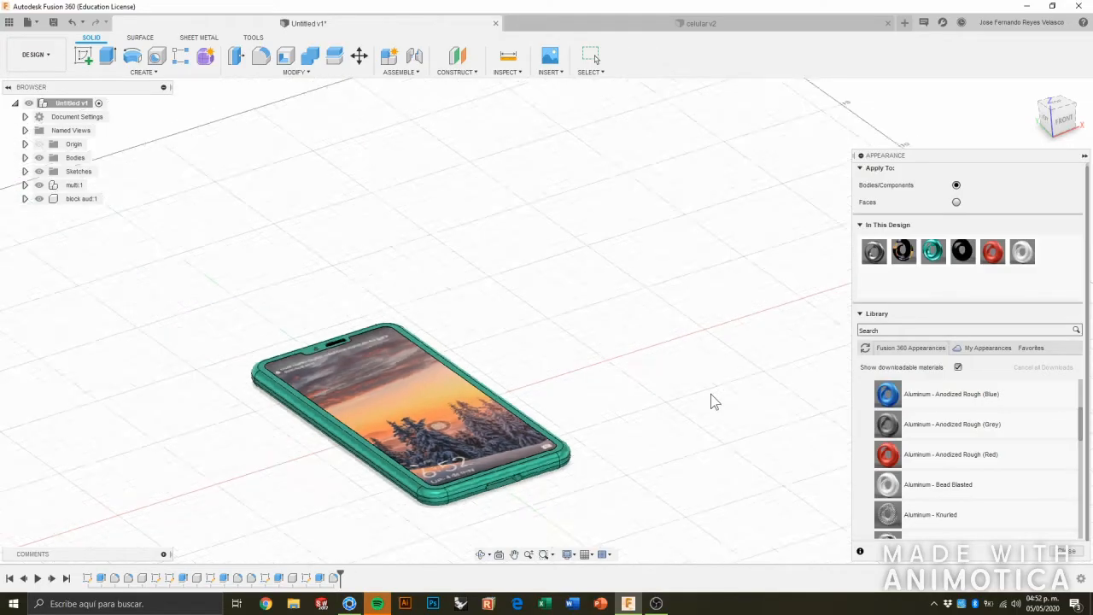
pyautogui.scroll(3, 358, 462)
pyautogui.scroll(2, 617, 401)
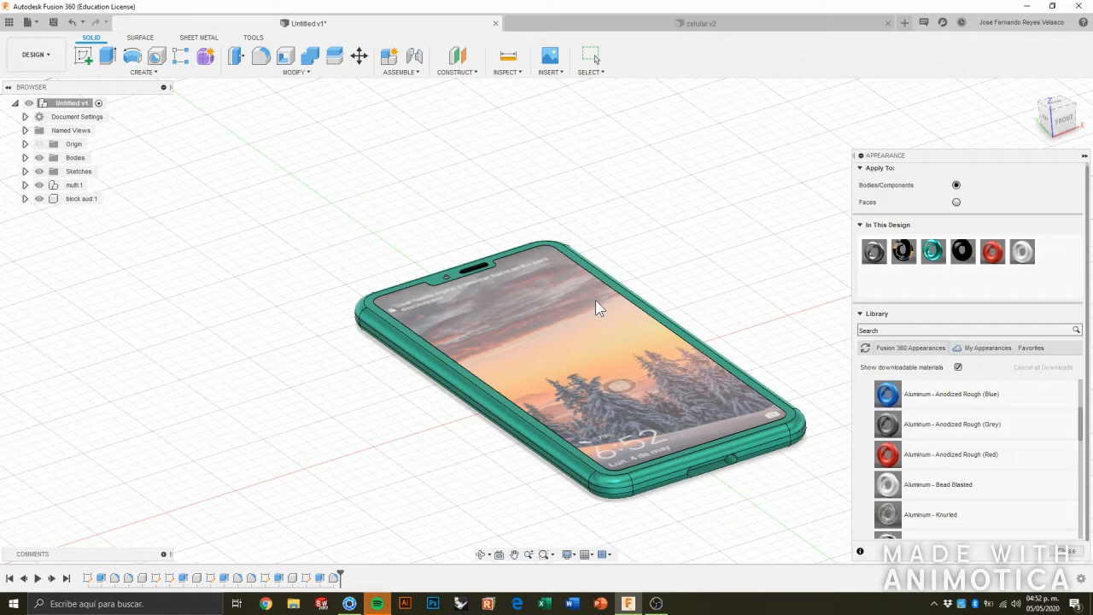
pyautogui.keyDown('shift'); pyautogui.moveTo(723, 344); pyautogui.dragTo(684, 370, button='middle'); pyautogui.keyUp('shift')
pyautogui.scroll(6, 758, 425)
pyautogui.scroll(8, 683, 368)
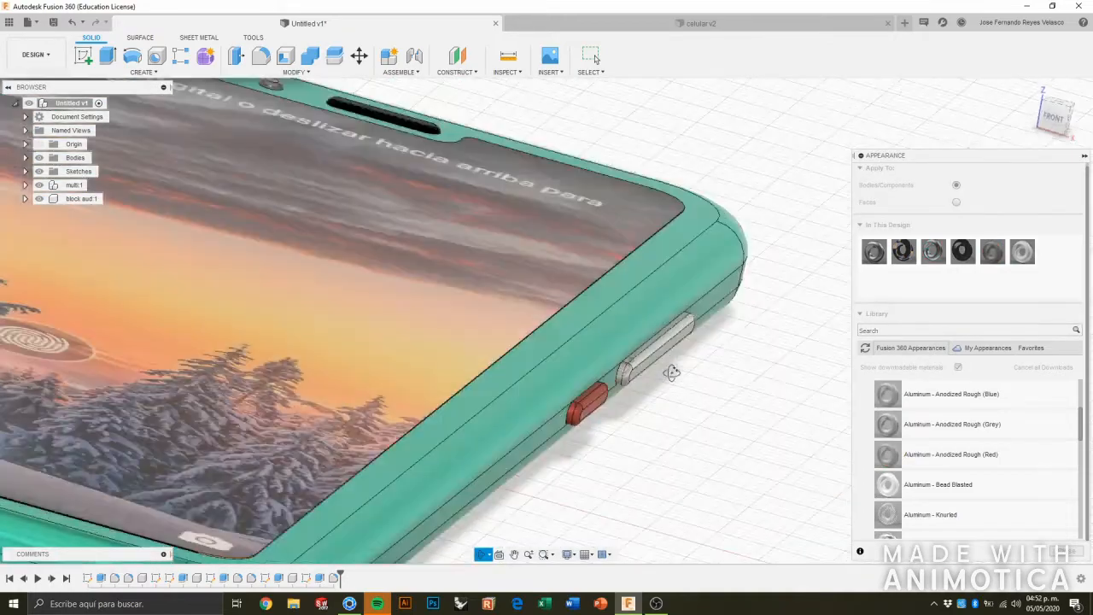
pyautogui.scroll(2, 681, 366)
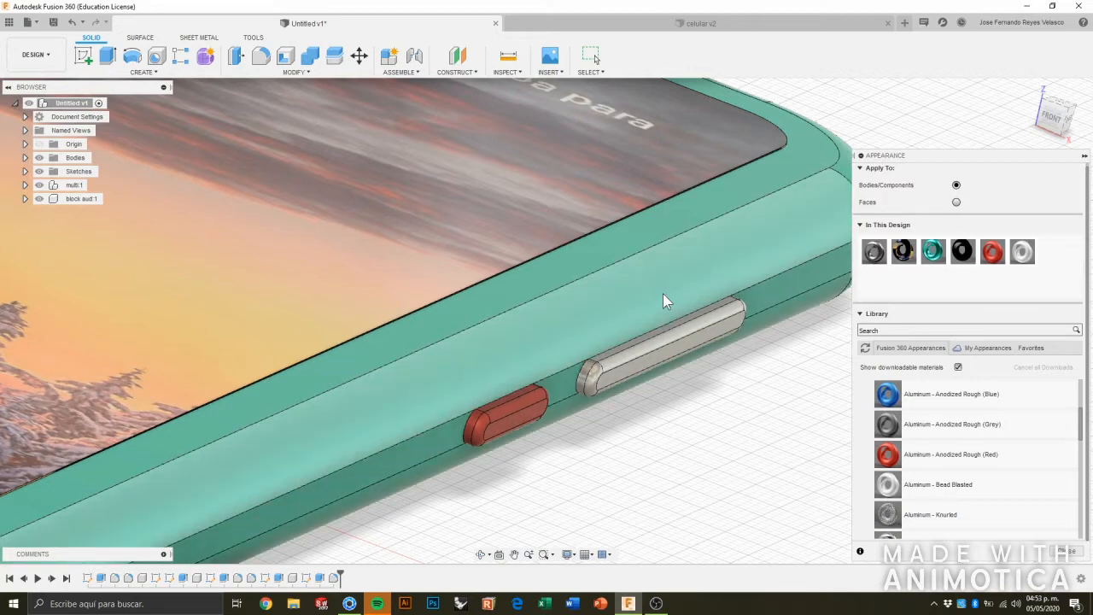
pyautogui.scroll(3, 663, 294)
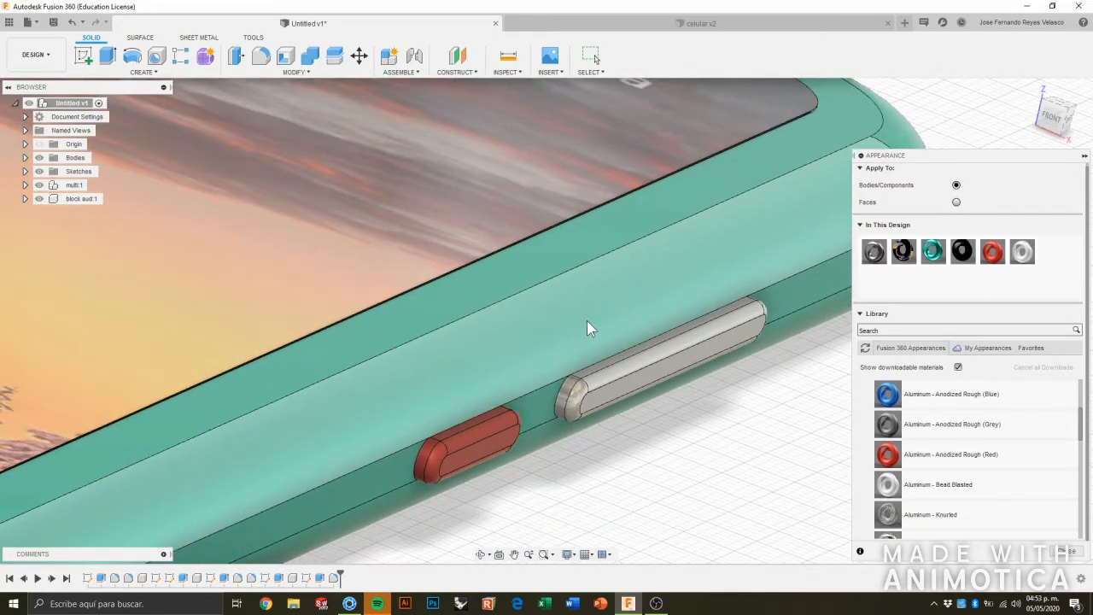
pyautogui.scroll(-5, 564, 461)
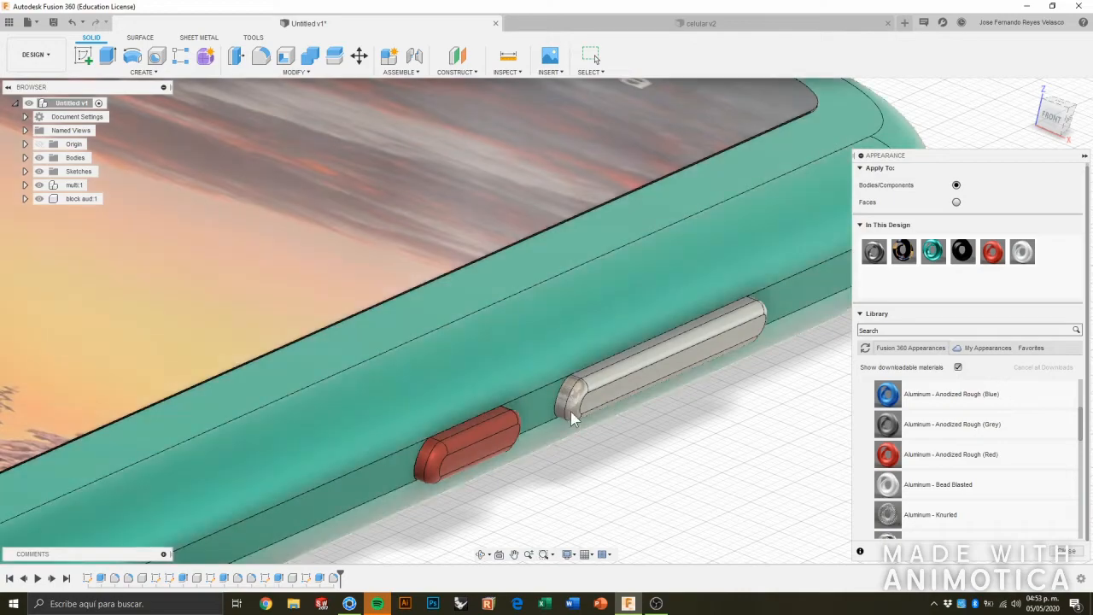
# Examine the phone's side buttons, rounded corner, speaker and front camera from several angles.
pyautogui.scroll(-3, 522, 342)
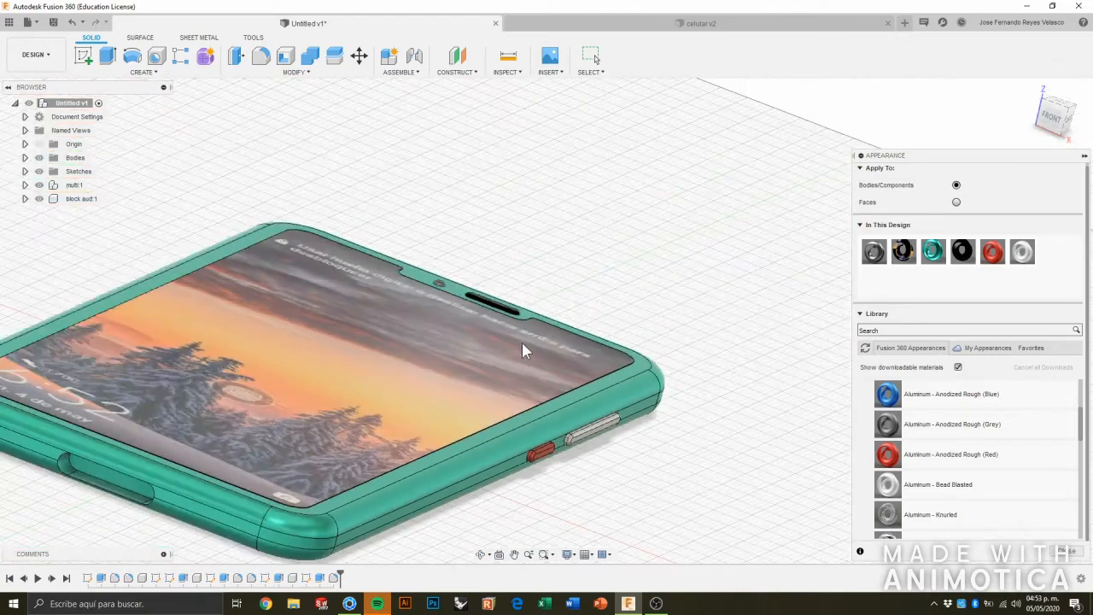
pyautogui.scroll(6, 520, 339)
pyautogui.keyDown('shift'); pyautogui.moveTo(558, 359); pyautogui.dragTo(502, 333, button='middle'); pyautogui.keyUp('shift')
pyautogui.scroll(-5, 502, 326)
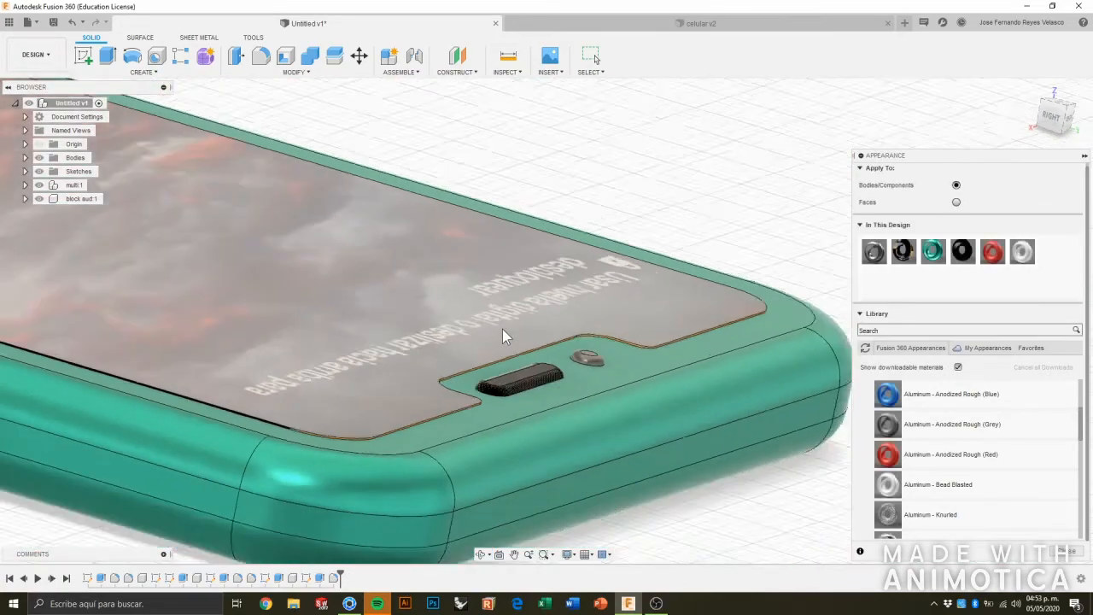
pyautogui.scroll(-3, 375, 421)
pyautogui.scroll(3, 359, 453)
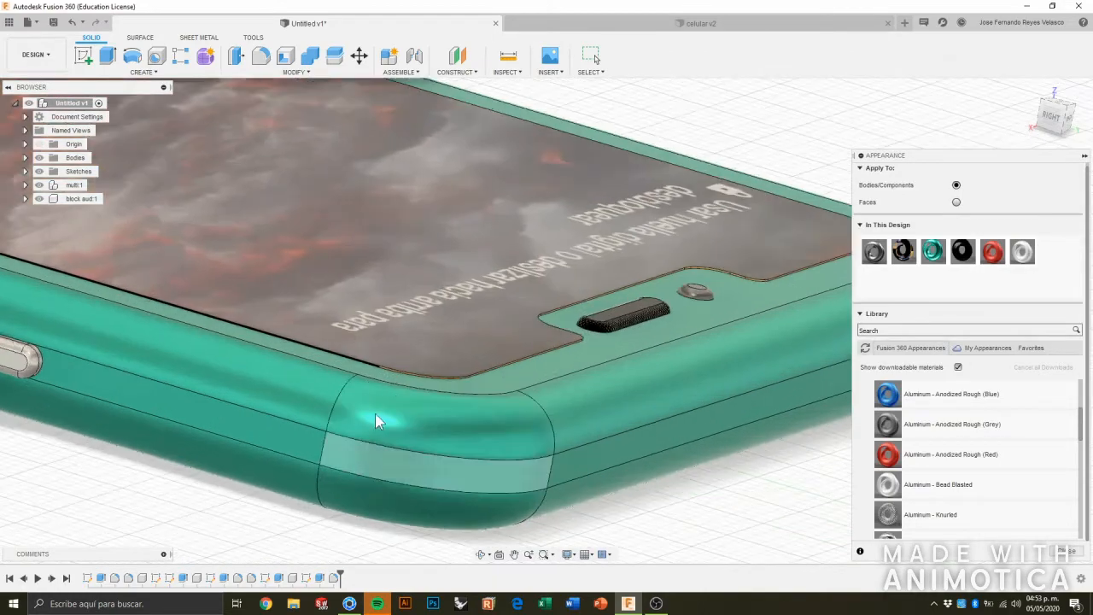
pyautogui.scroll(2, 512, 359)
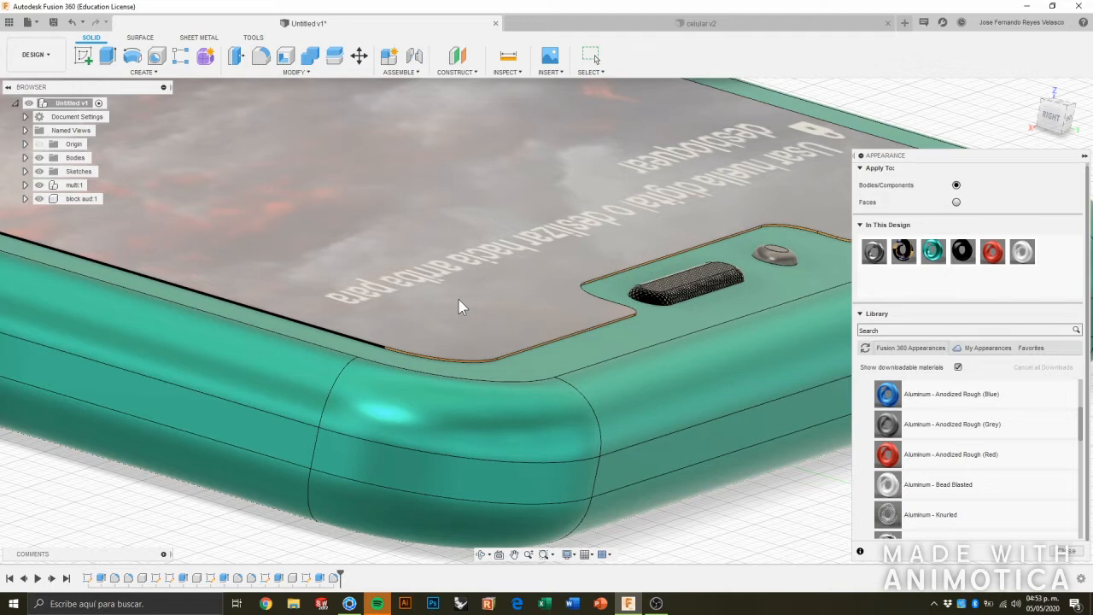
# View the sample phone renders untitled.360 and p20l from the desktop.
pyautogui.click(1027, 6)
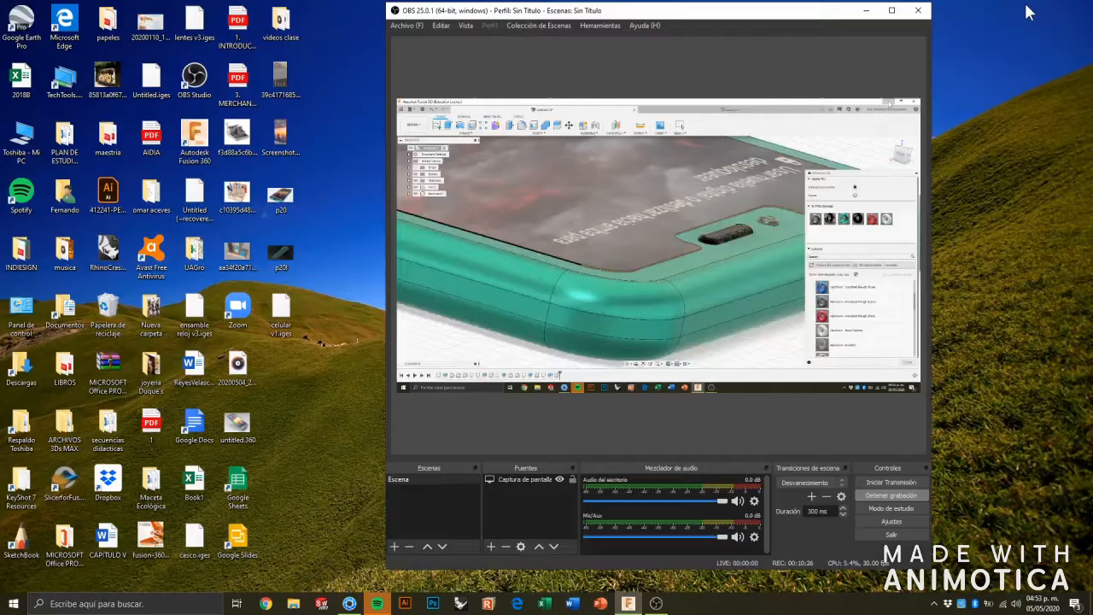
pyautogui.doubleClick(237, 423)
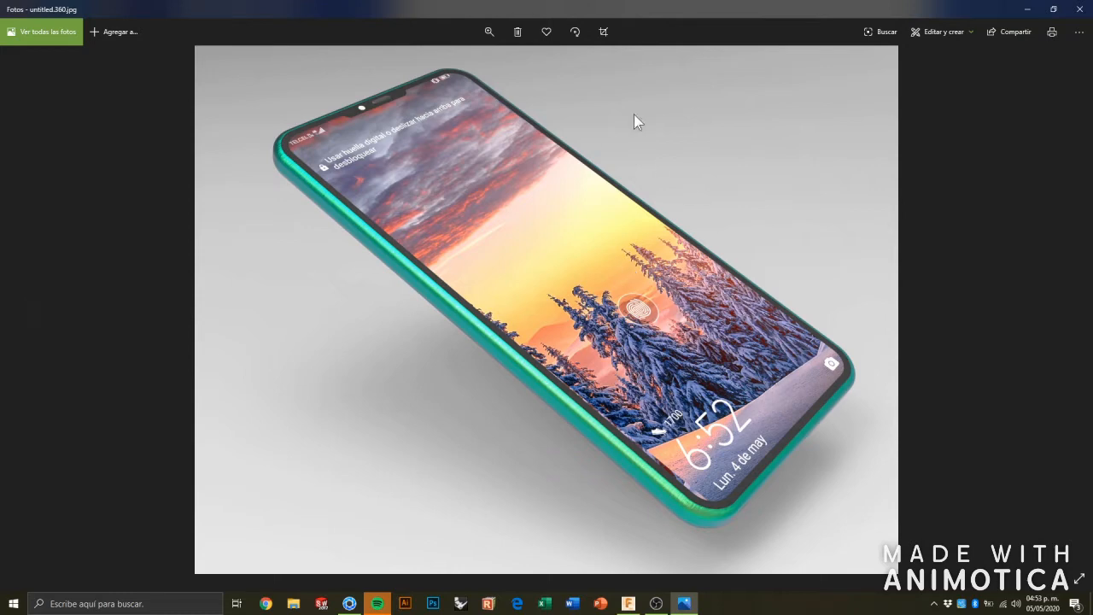
pyautogui.click(1026, 9)
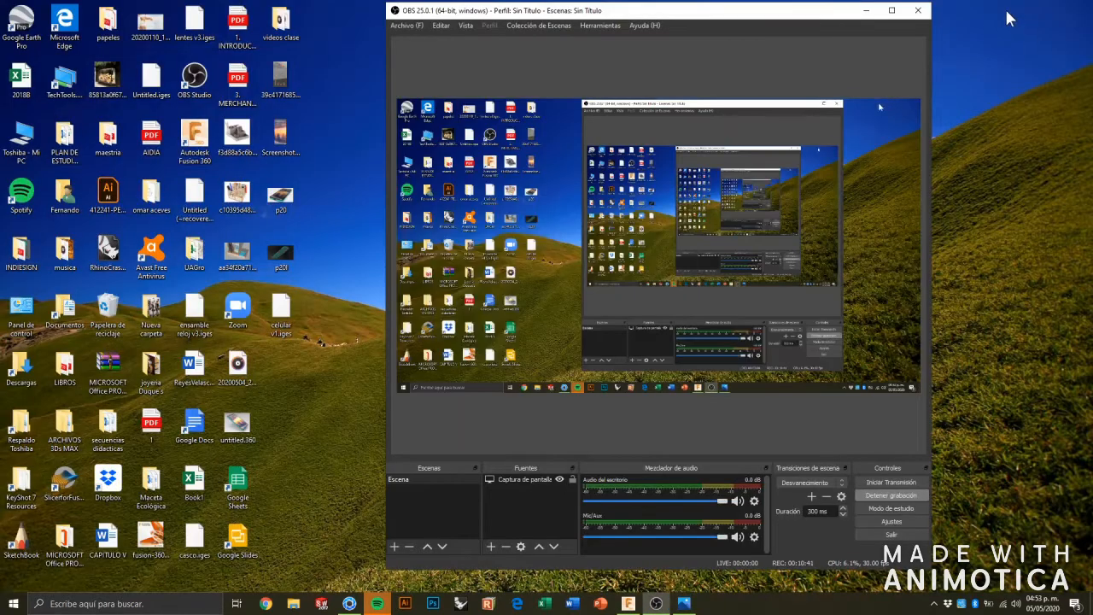
pyautogui.doubleClick(293, 255)
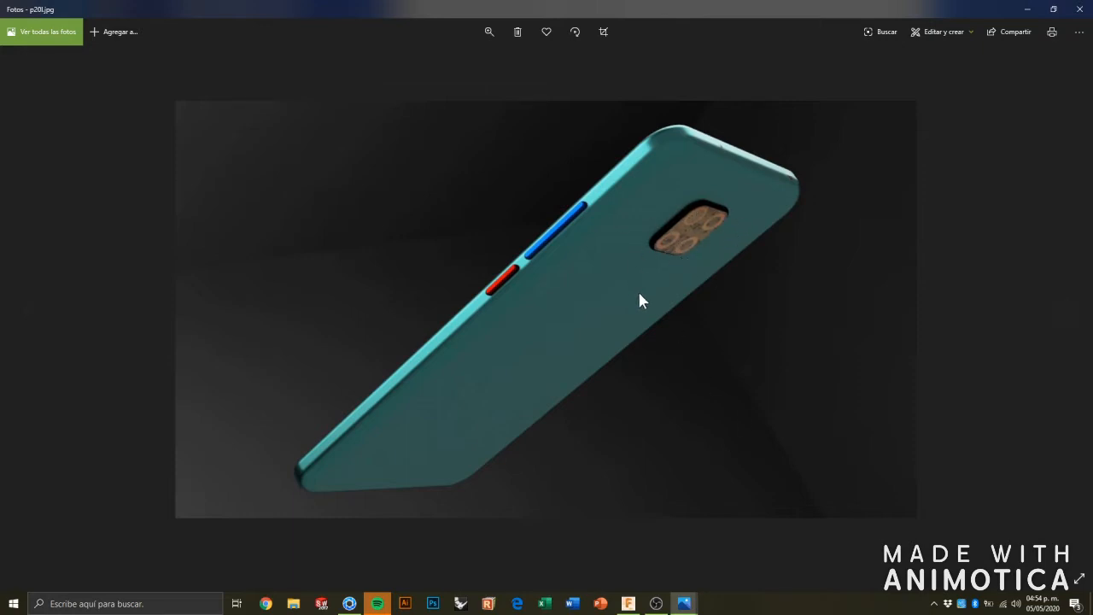
pyautogui.click(1080, 8)
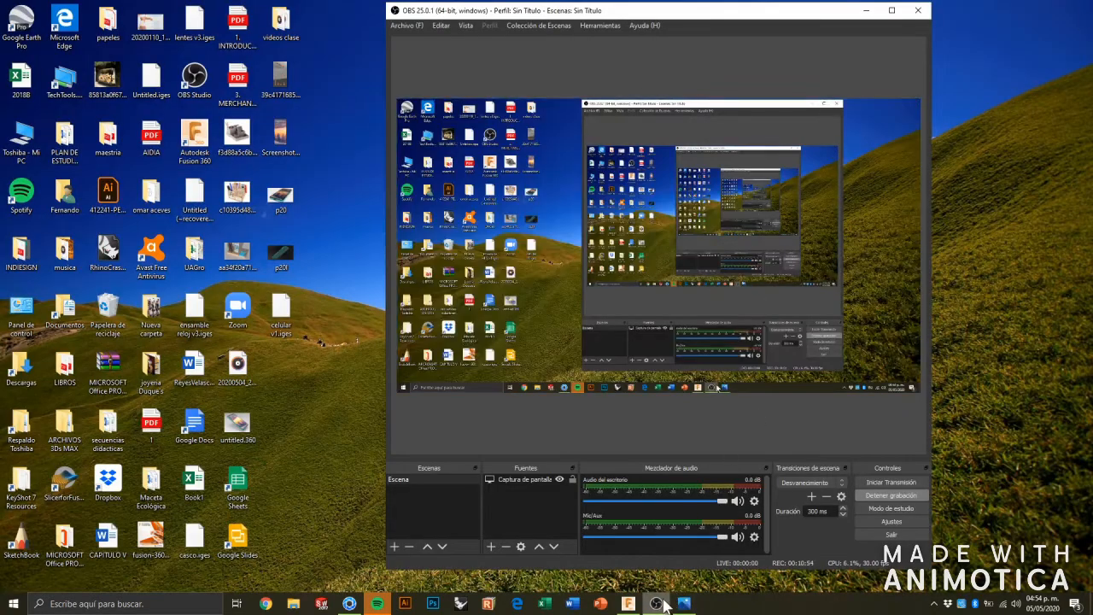
# Switch back to Fusion 360, cancel the Material Editor and collapse the appearance settings.
pyautogui.click(628, 603)
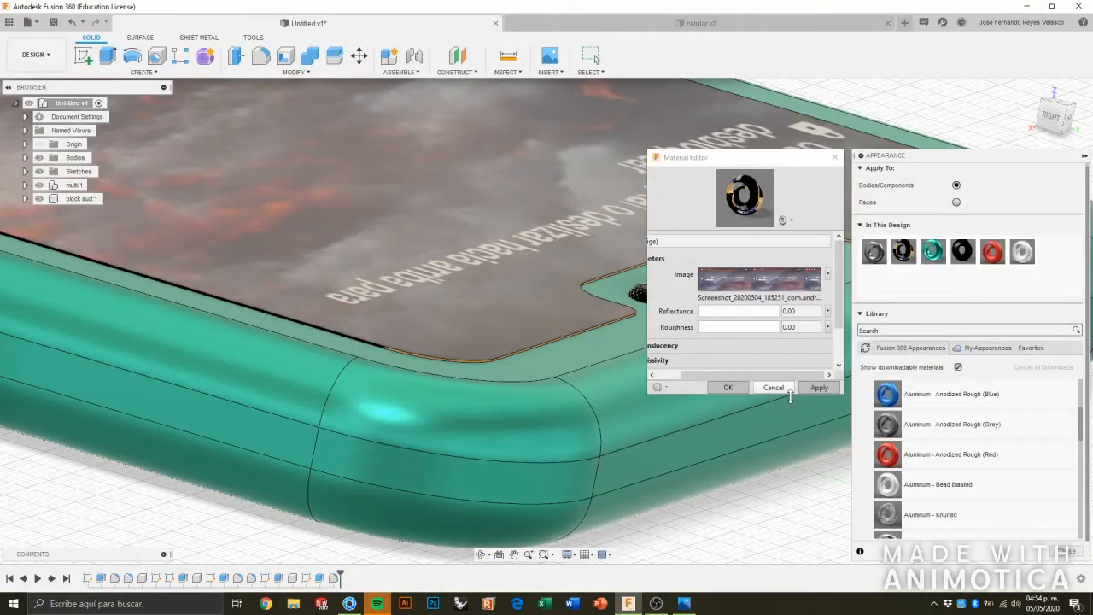
pyautogui.click(783, 389)
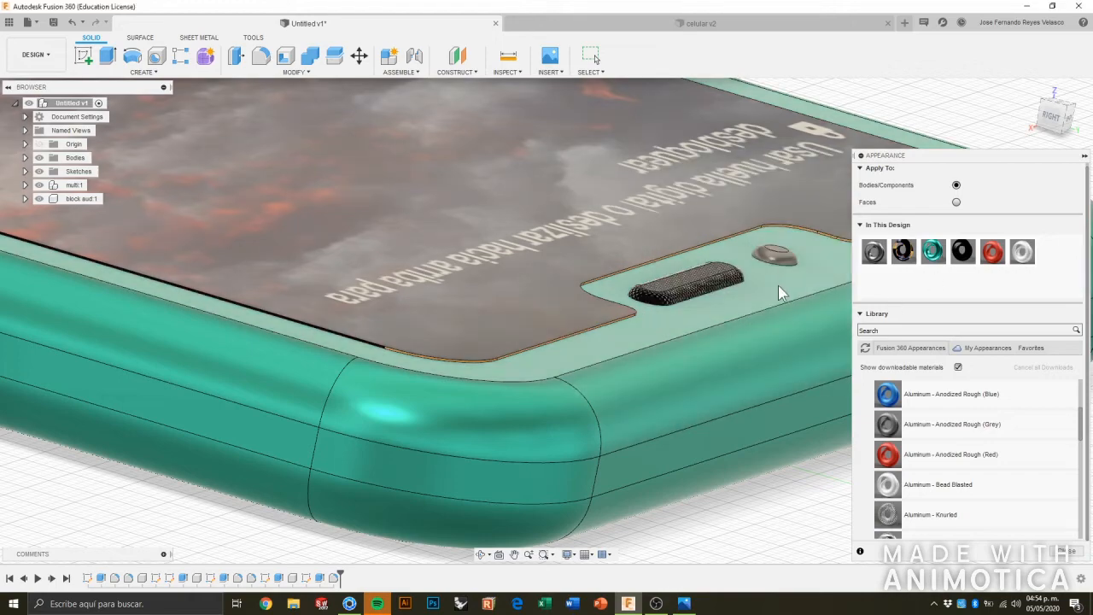
pyautogui.scroll(-5, 779, 290)
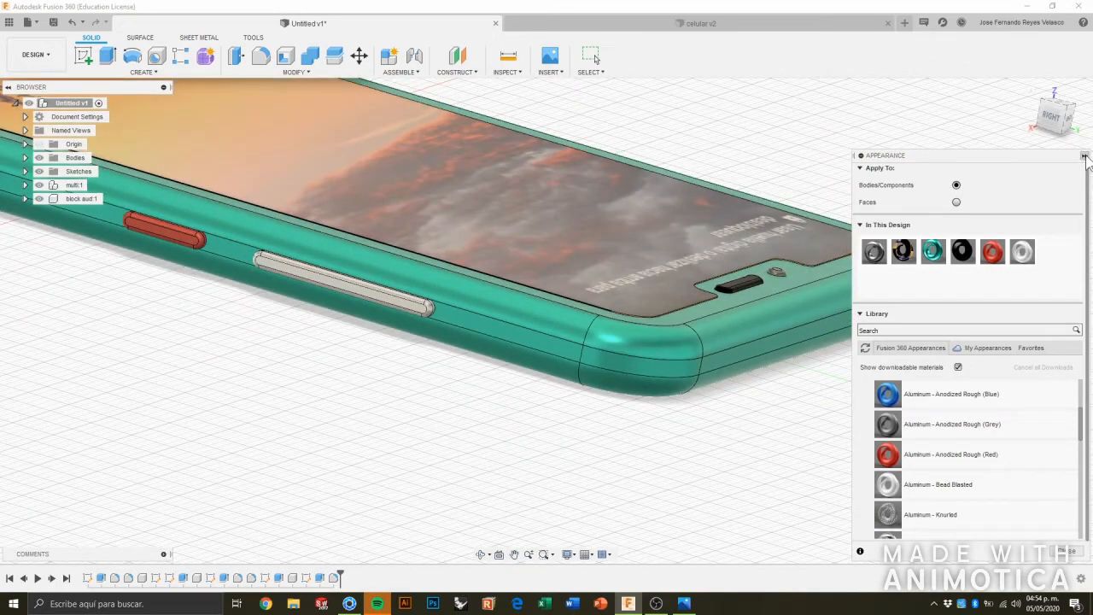
pyautogui.click(1084, 157)
# Switch the phone model to the Render workspace and open the scene settings.
pyautogui.keyDown('shift'); pyautogui.moveTo(64, 295); pyautogui.dragTo(168, 293, button='middle'); pyautogui.keyUp('shift')
pyautogui.scroll(-8, 168, 293)
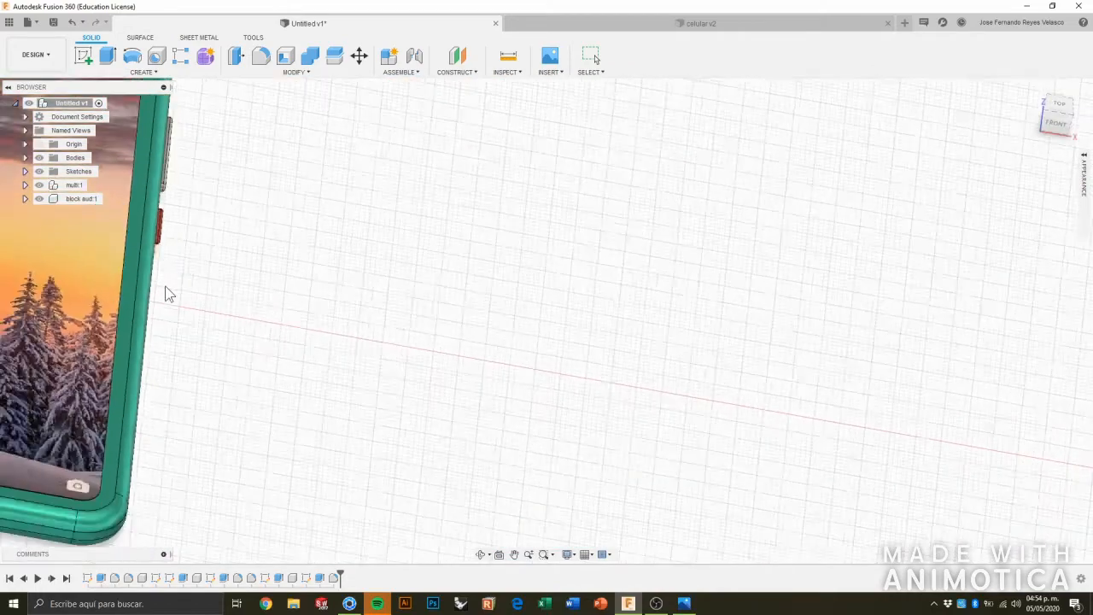
pyautogui.click(36, 55)
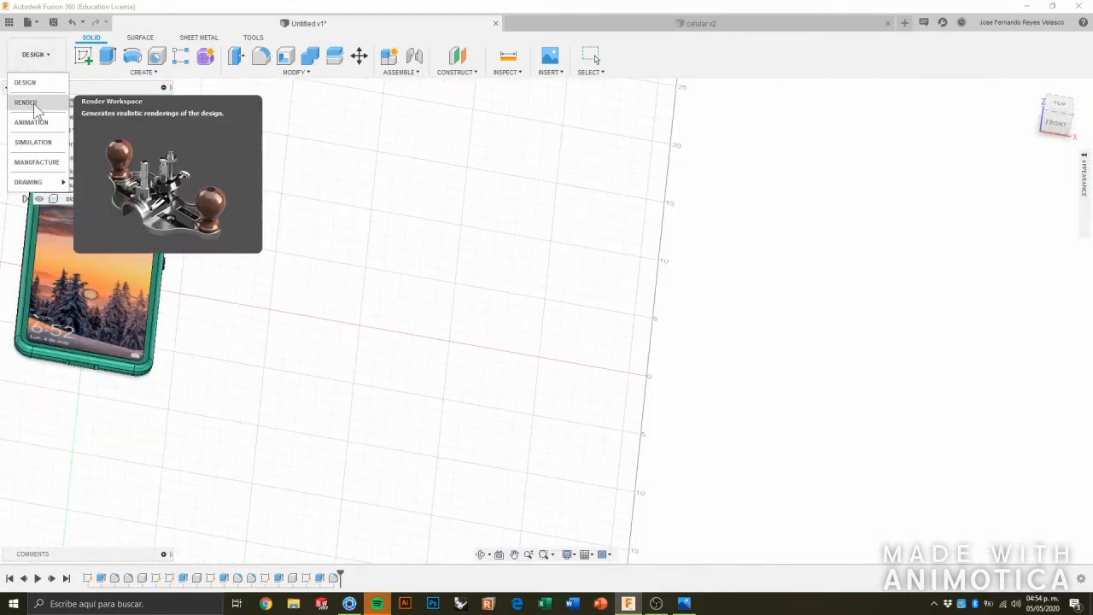
pyautogui.click(34, 103)
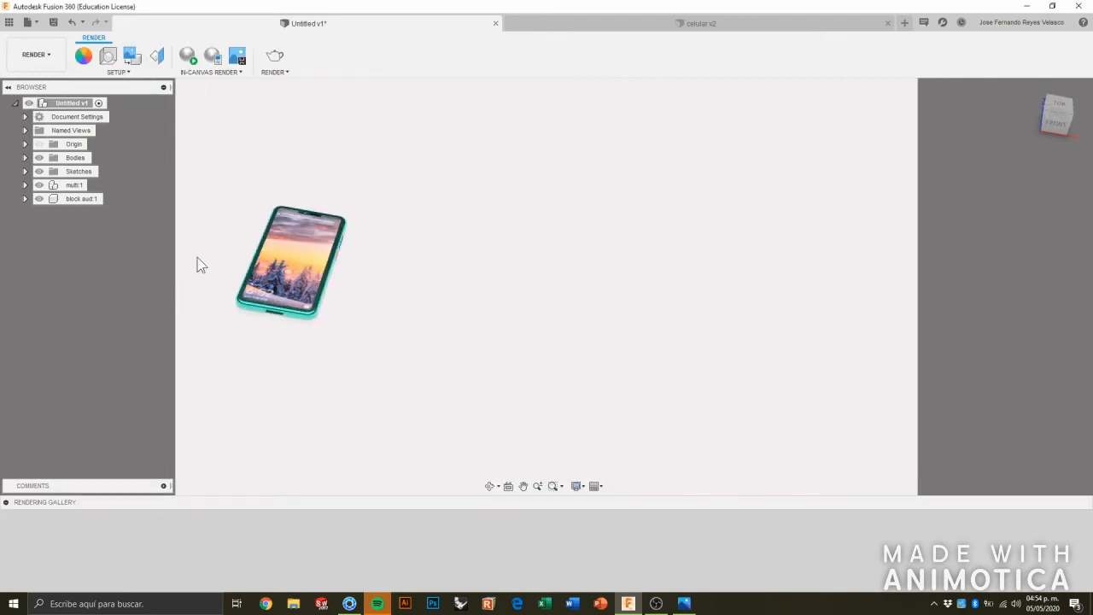
pyautogui.scroll(5, 197, 265)
pyautogui.scroll(3, 200, 267)
pyautogui.scroll(-3, 203, 261)
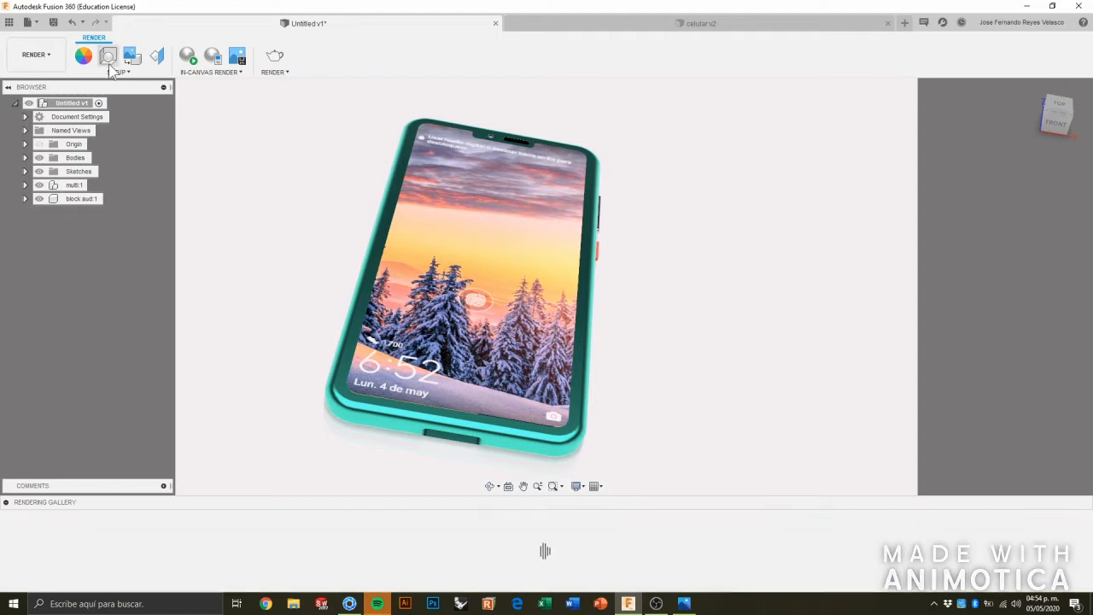
pyautogui.click(109, 57)
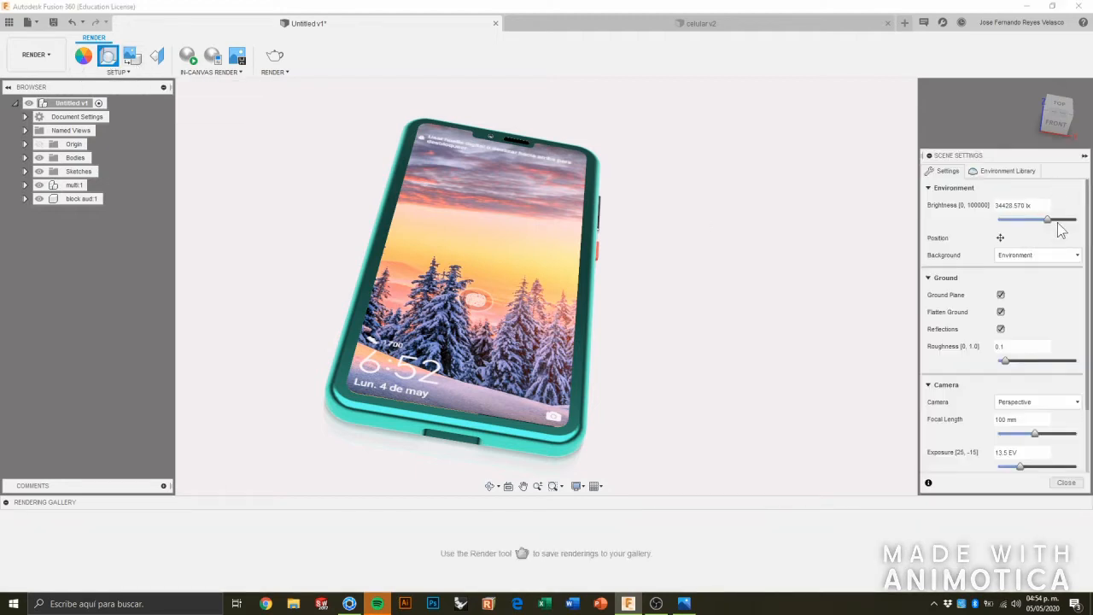
# Adjust the environment brightness to about 17714 lx while checking the phone's lighting.
pyautogui.moveTo(1049, 223)
pyautogui.mouseDown()
pyautogui.moveTo(1040, 229)
pyautogui.moveTo(1056, 226)
pyautogui.mouseUp()
pyautogui.keyDown('shift'); pyautogui.moveTo(760, 244); pyautogui.dragTo(812, 269, button='middle'); pyautogui.keyUp('shift')
pyautogui.moveTo(1050, 224); pyautogui.dragTo(1040, 221)
pyautogui.keyDown('shift'); pyautogui.moveTo(818, 264); pyautogui.dragTo(837, 238, button='middle'); pyautogui.keyUp('shift')
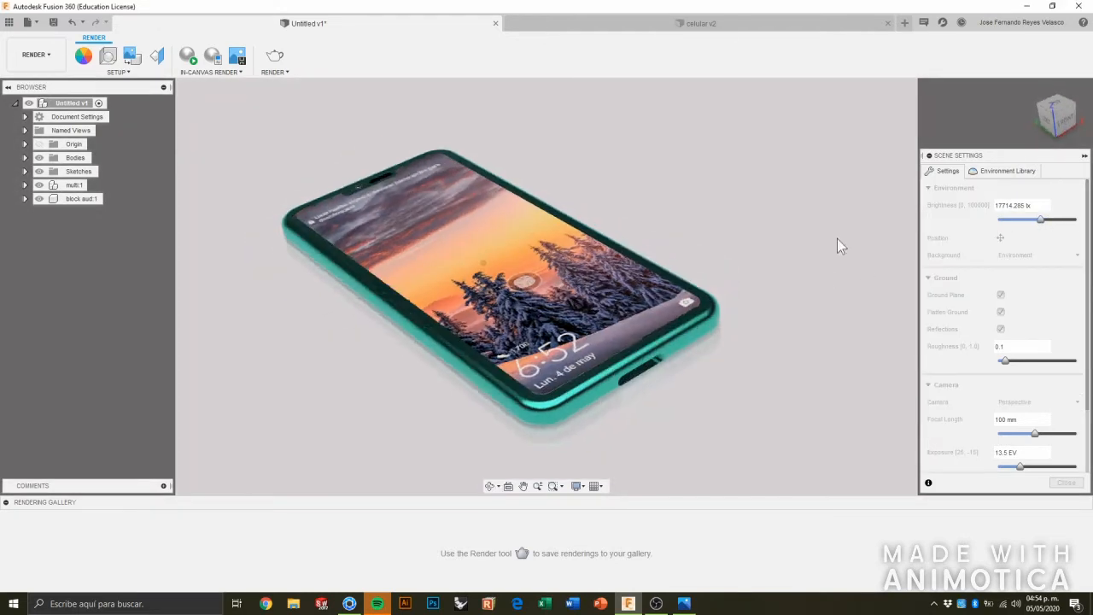
# Apply the Grid Light environment from the Fusion 360 library to the scene.
pyautogui.click(999, 171)
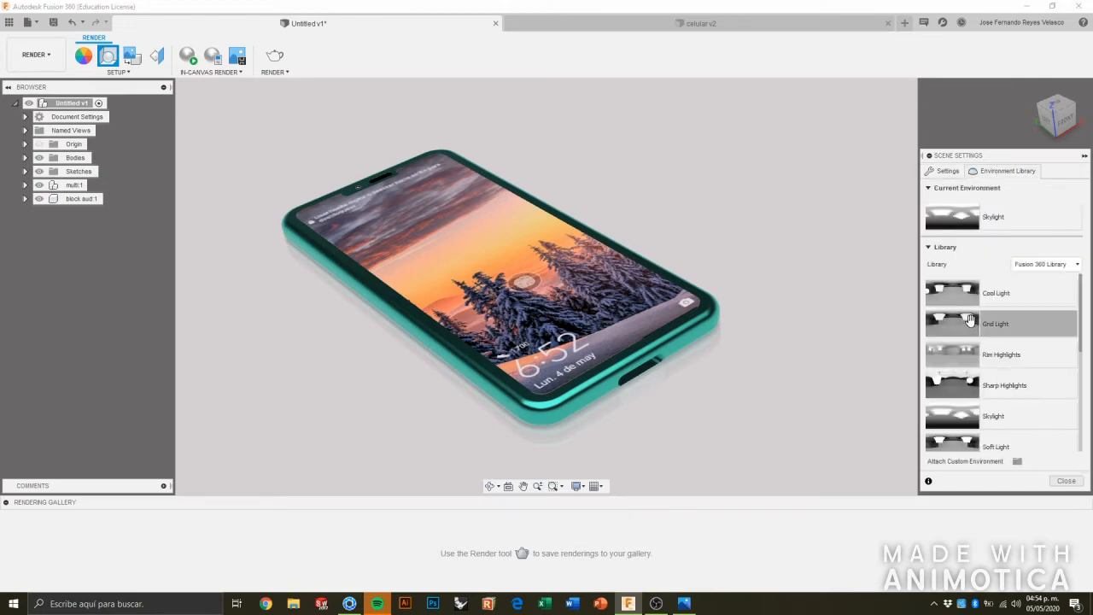
pyautogui.scroll(-2, 973, 320)
pyautogui.scroll(2, 975, 319)
pyautogui.moveTo(975, 320); pyautogui.dragTo(850, 268)
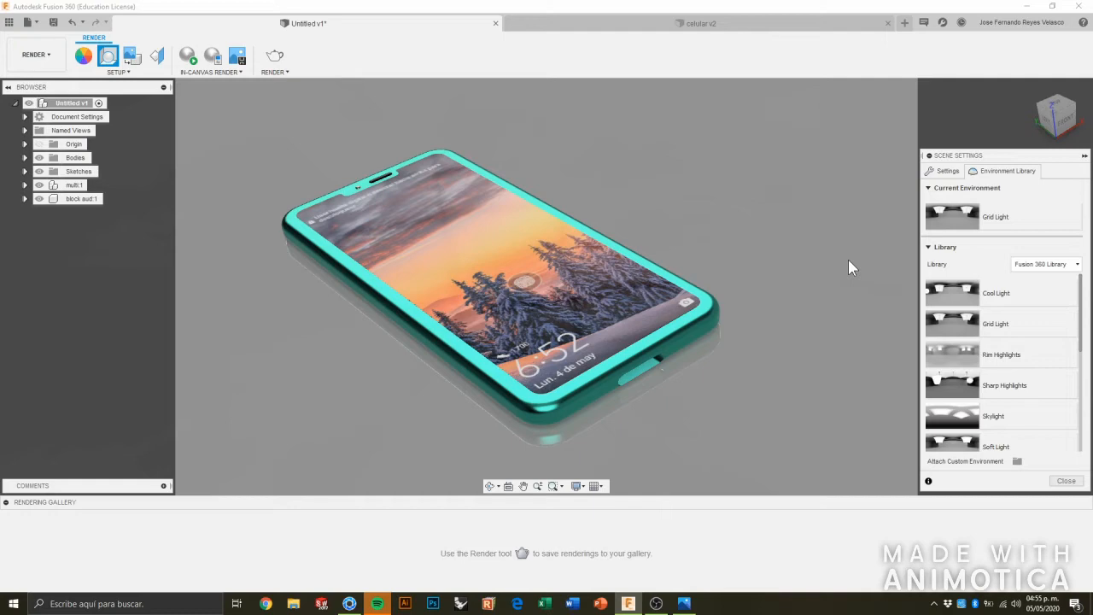
# Turn the ground reflections off and back on to compare their effect on the scene.
pyautogui.click(948, 171)
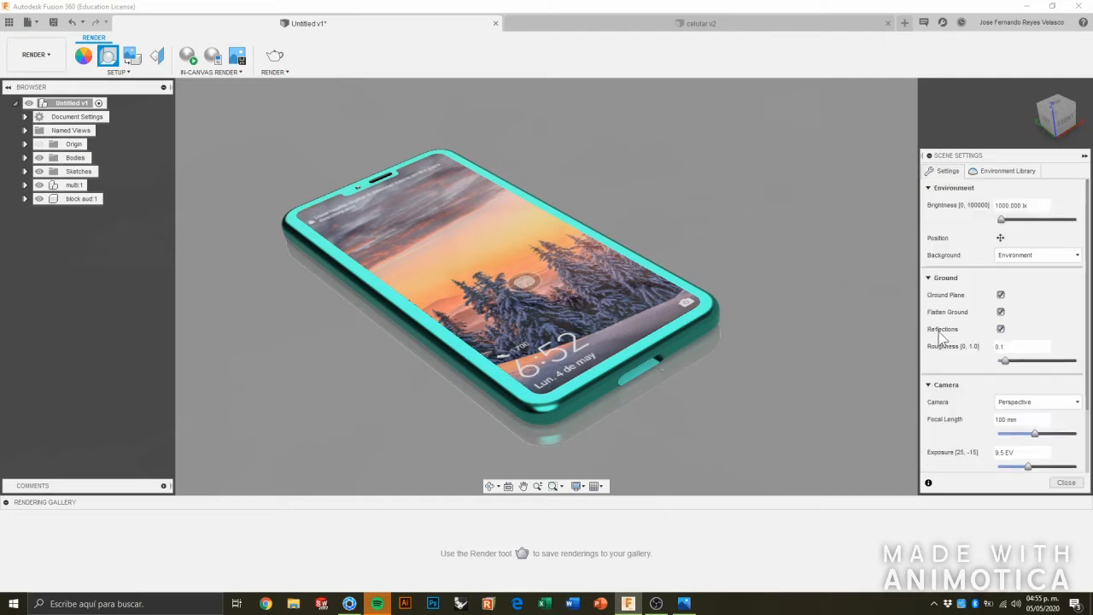
pyautogui.click(1001, 330)
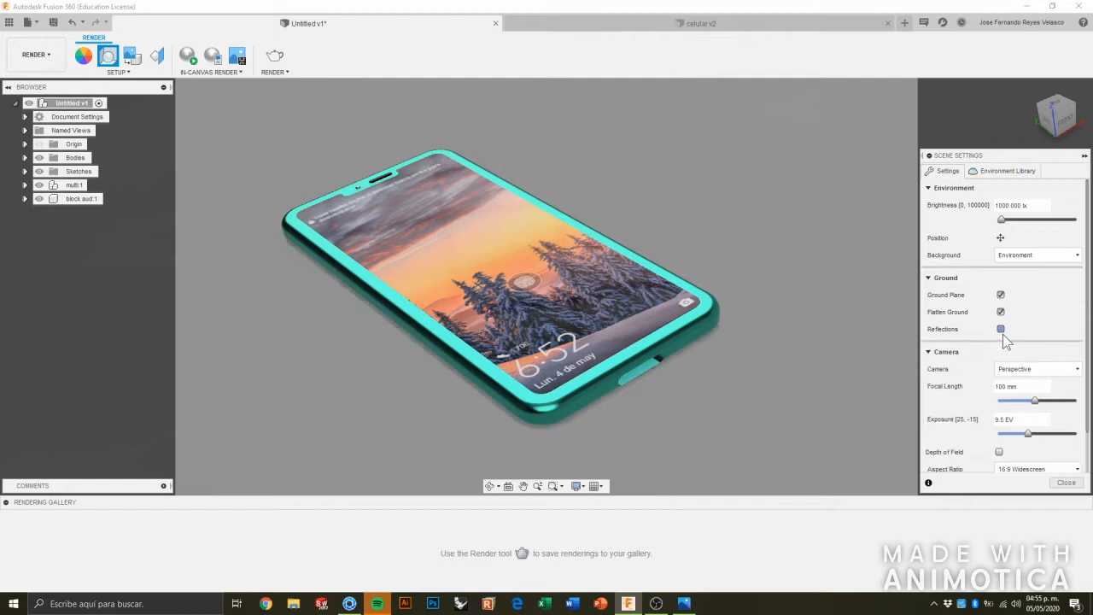
pyautogui.click(1001, 329)
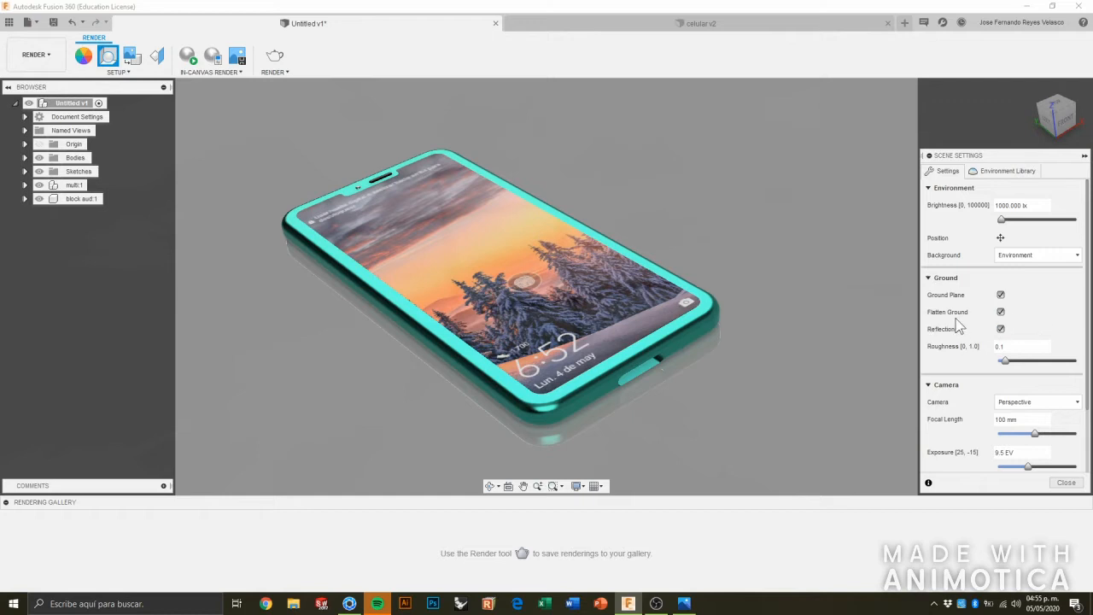
# Turn off Flatten Ground and the Ground Plane for the scene.
pyautogui.click(1001, 312)
pyautogui.click(1001, 296)
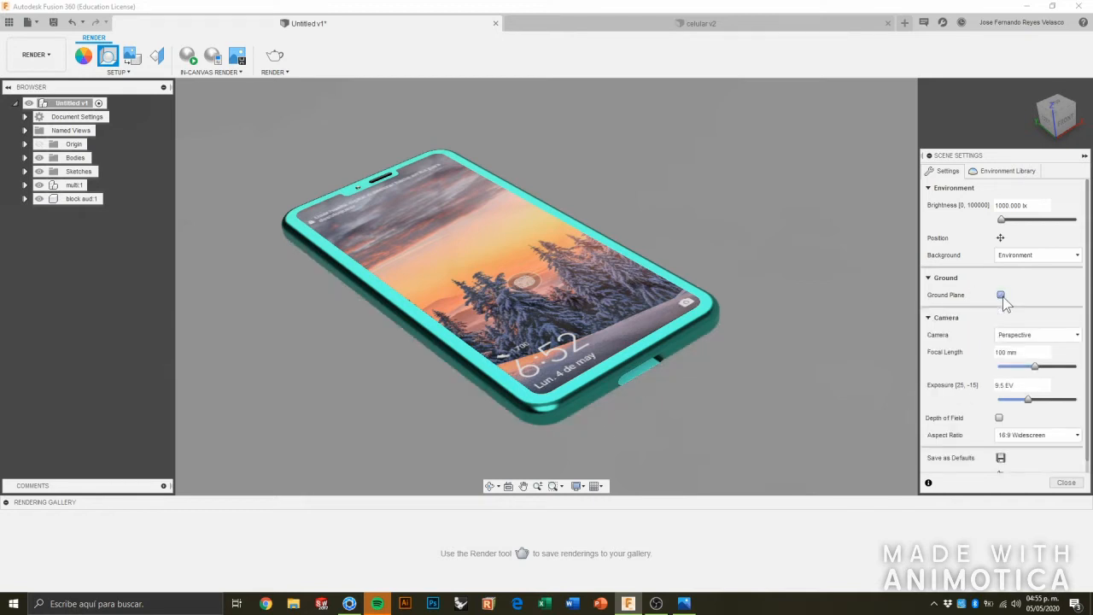
pyautogui.click(1002, 295)
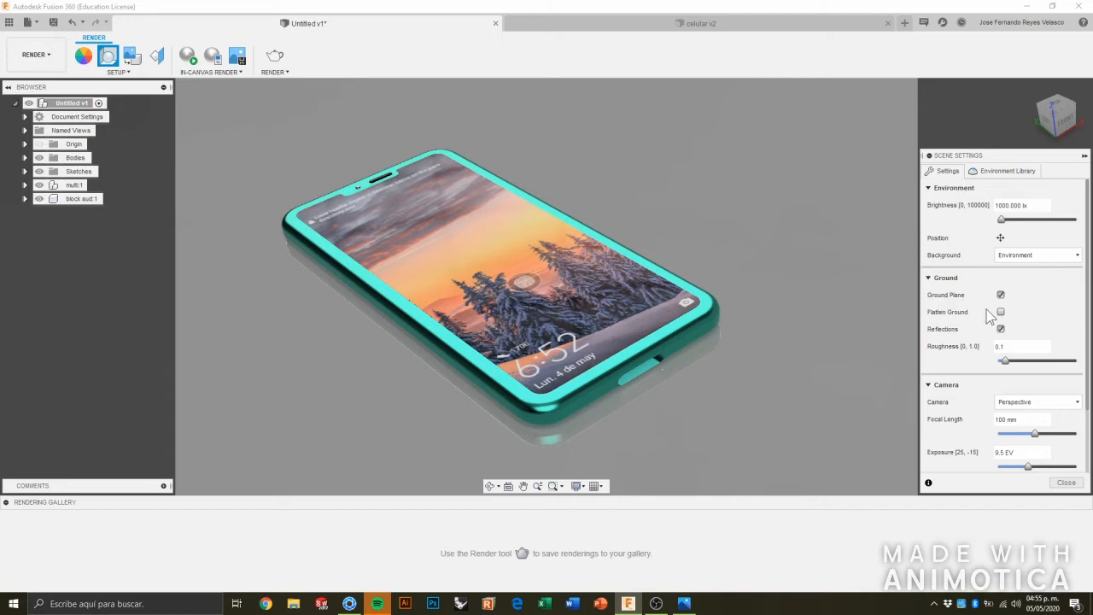
pyautogui.click(1001, 295)
pyautogui.click(1001, 296)
pyautogui.click(1001, 296)
# Set the camera's focal length to 102 mm and its exposure to 9.7 EV.
pyautogui.keyDown('shift'); pyautogui.moveTo(675, 305); pyautogui.dragTo(499, 296, button='middle'); pyautogui.keyUp('shift')
pyautogui.scroll(-2, 611, 303)
pyautogui.scroll(6, 557, 310)
pyautogui.scroll(3, 497, 264)
pyautogui.keyDown('shift'); pyautogui.moveTo(497, 263); pyautogui.dragTo(603, 294, button='middle'); pyautogui.keyUp('shift')
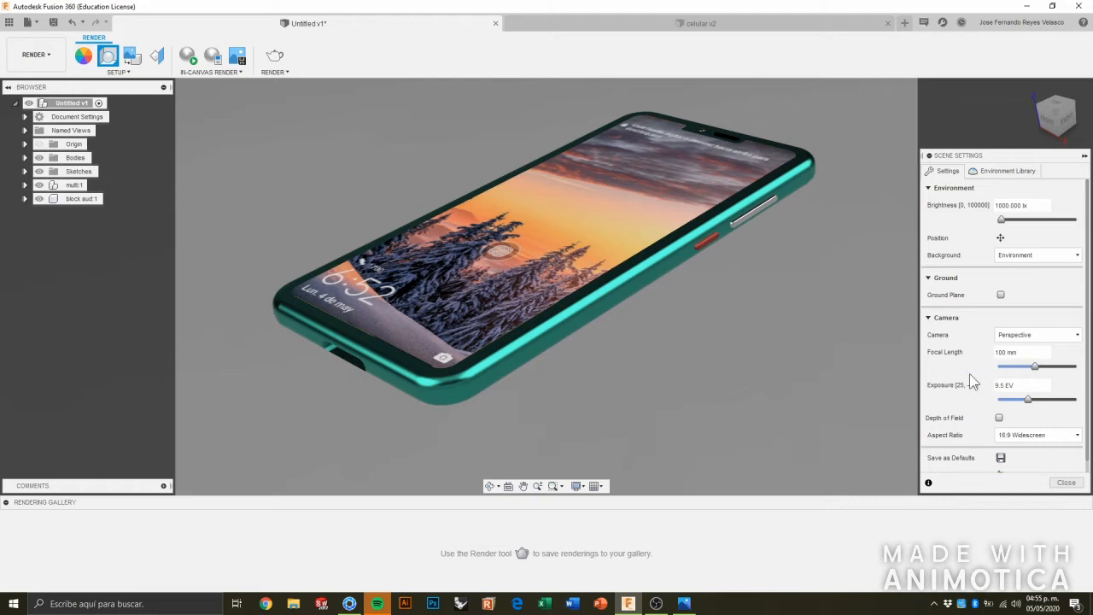
pyautogui.moveTo(1036, 368)
pyautogui.mouseDown()
pyautogui.moveTo(1091, 367)
pyautogui.moveTo(1005, 384)
pyautogui.moveTo(1037, 381)
pyautogui.mouseUp()
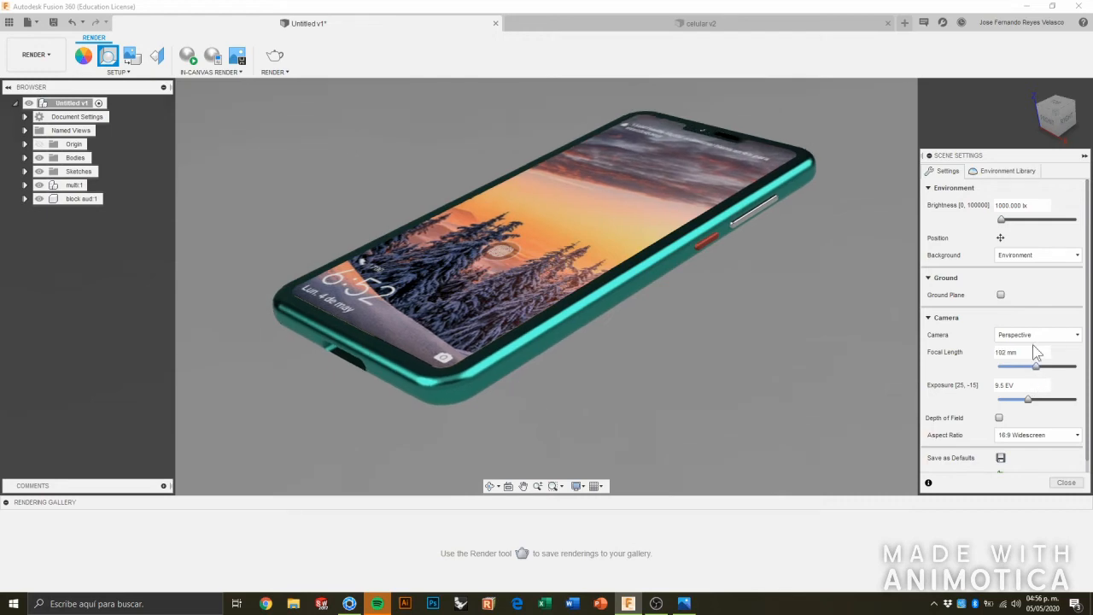
pyautogui.moveTo(1034, 407)
pyautogui.mouseDown()
pyautogui.moveTo(1044, 406)
pyautogui.moveTo(1032, 407)
pyautogui.mouseUp()
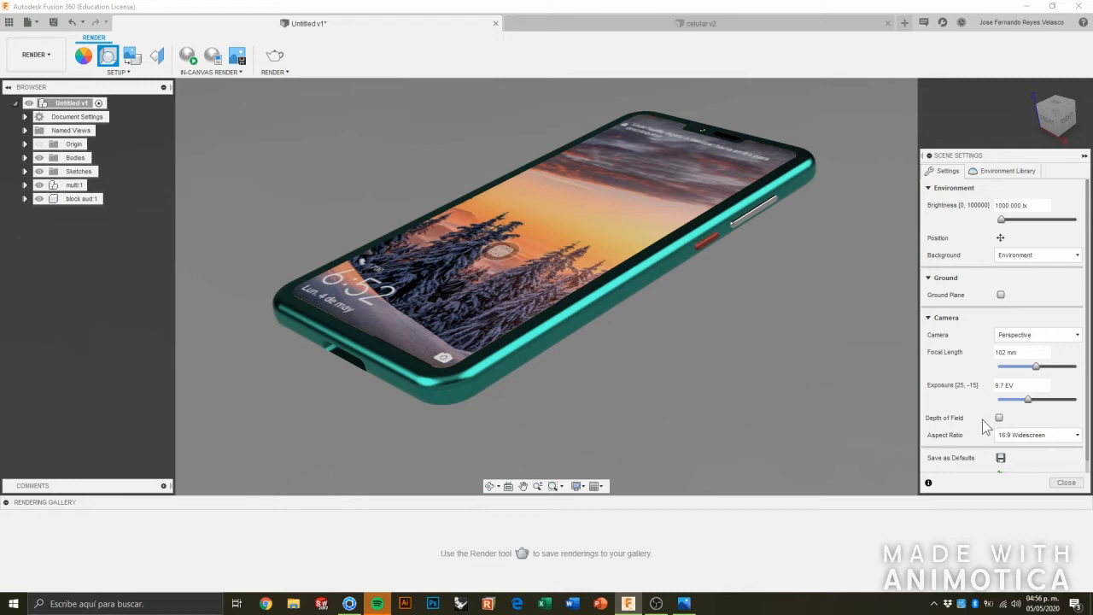
# Set the camera's aspect ratio to 1:1 Square and reorient the whole phone to fit inside the frame.
pyautogui.scroll(-1, 999, 424)
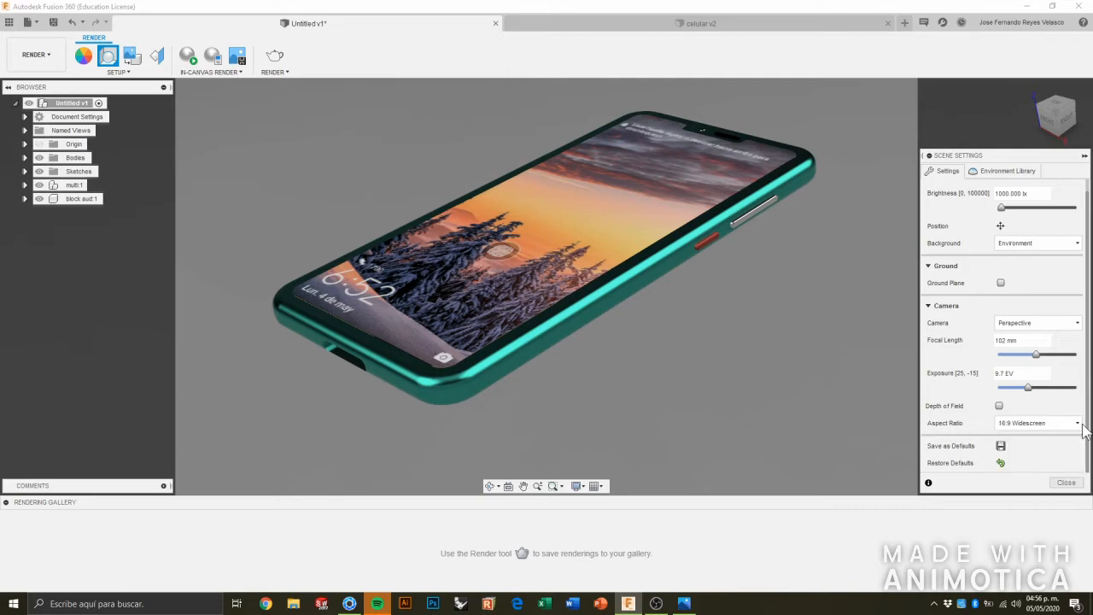
pyautogui.click(1082, 427)
pyautogui.click(1041, 453)
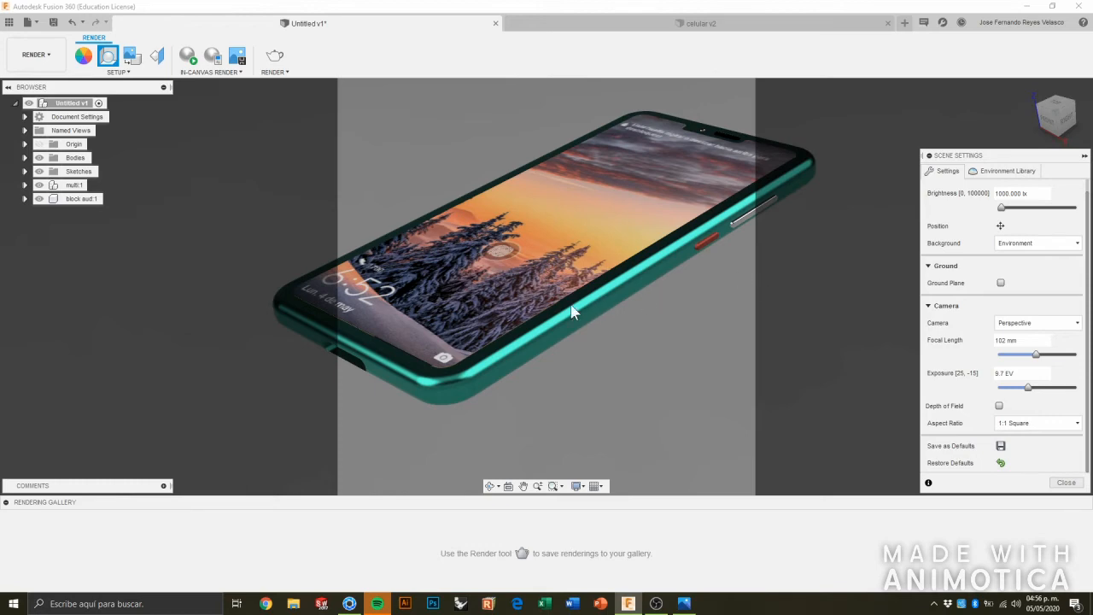
pyautogui.scroll(-2, 586, 343)
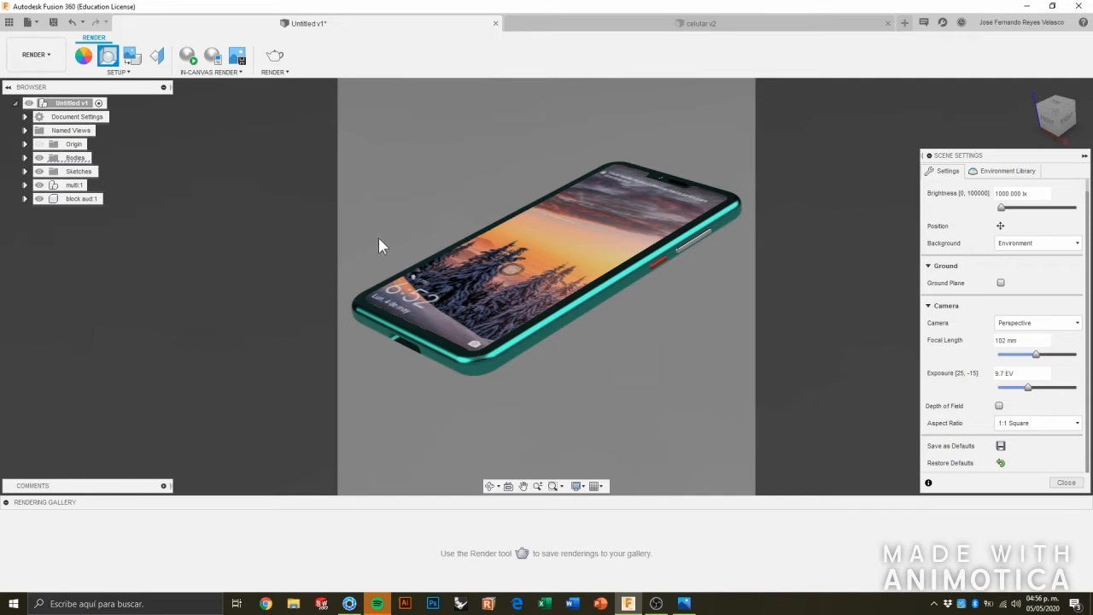
pyautogui.keyDown('shift'); pyautogui.moveTo(390, 236); pyautogui.dragTo(566, 299, button='middle'); pyautogui.keyUp('shift')
pyautogui.scroll(1, 467, 242)
pyautogui.scroll(-2, 716, 315)
pyautogui.keyDown('shift'); pyautogui.moveTo(722, 321); pyautogui.dragTo(598, 314, button='middle'); pyautogui.keyUp('shift')
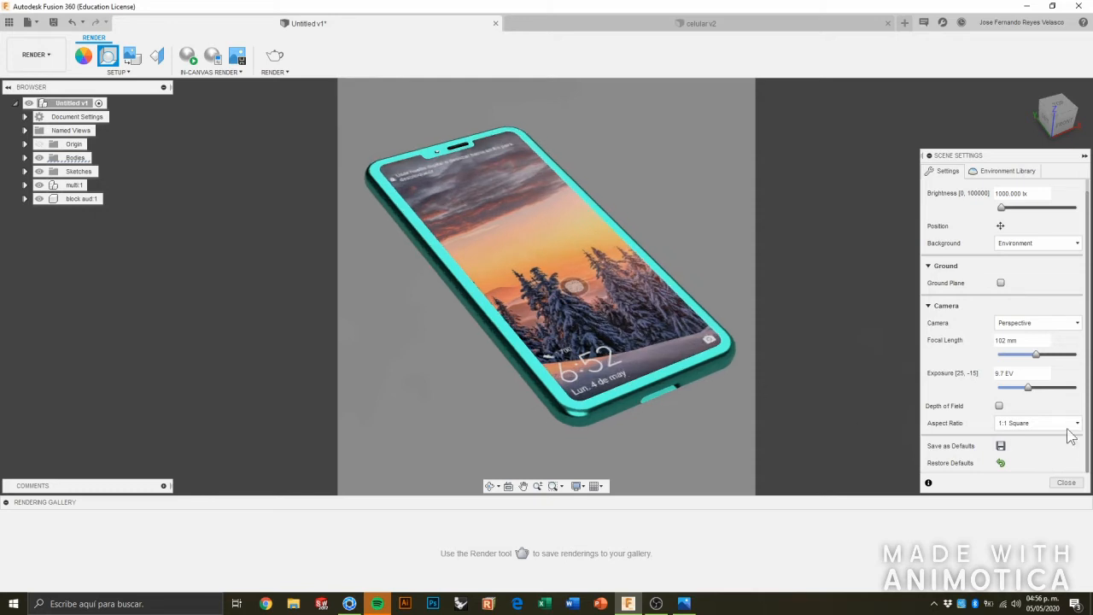
# Try the 4:3 Presentation and 5:4 Landscape aspect ratios for the scene camera.
pyautogui.click(1050, 422)
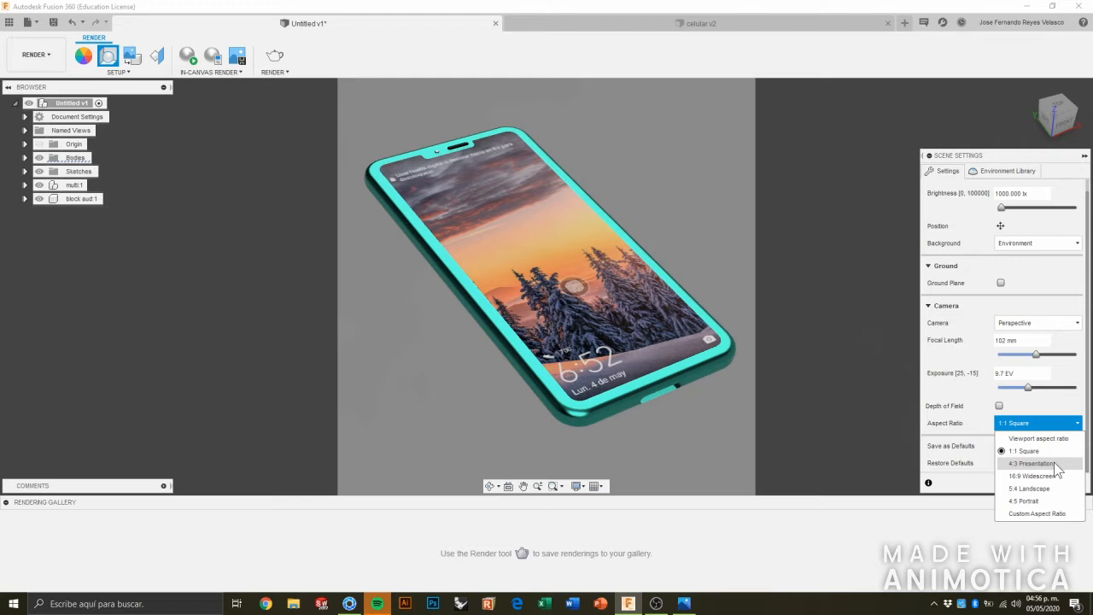
pyautogui.click(1056, 464)
pyautogui.click(1075, 425)
pyautogui.click(1073, 424)
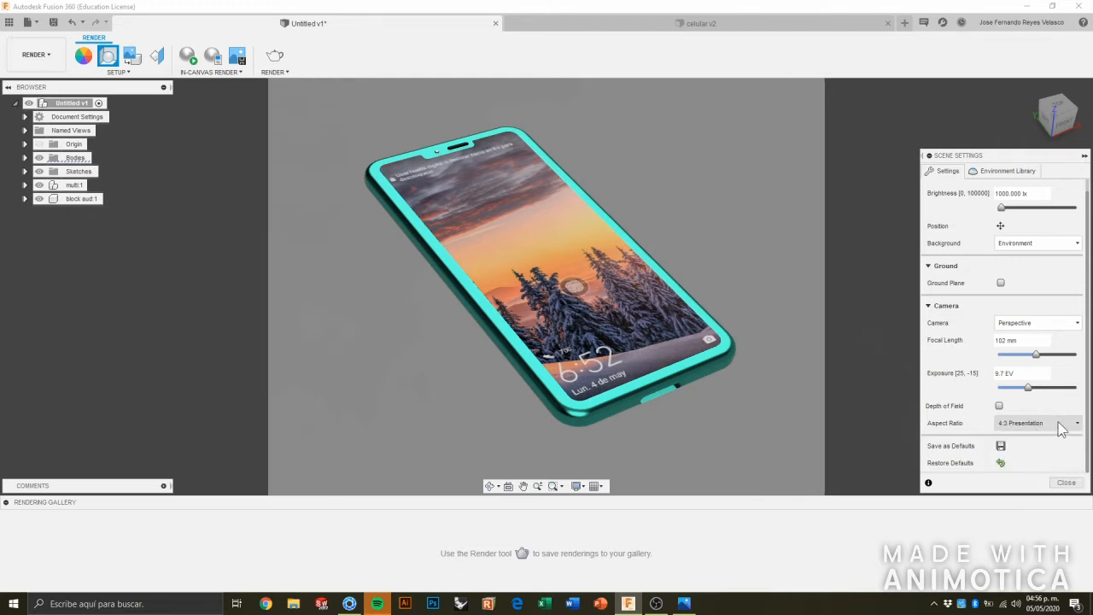
pyautogui.click(1059, 423)
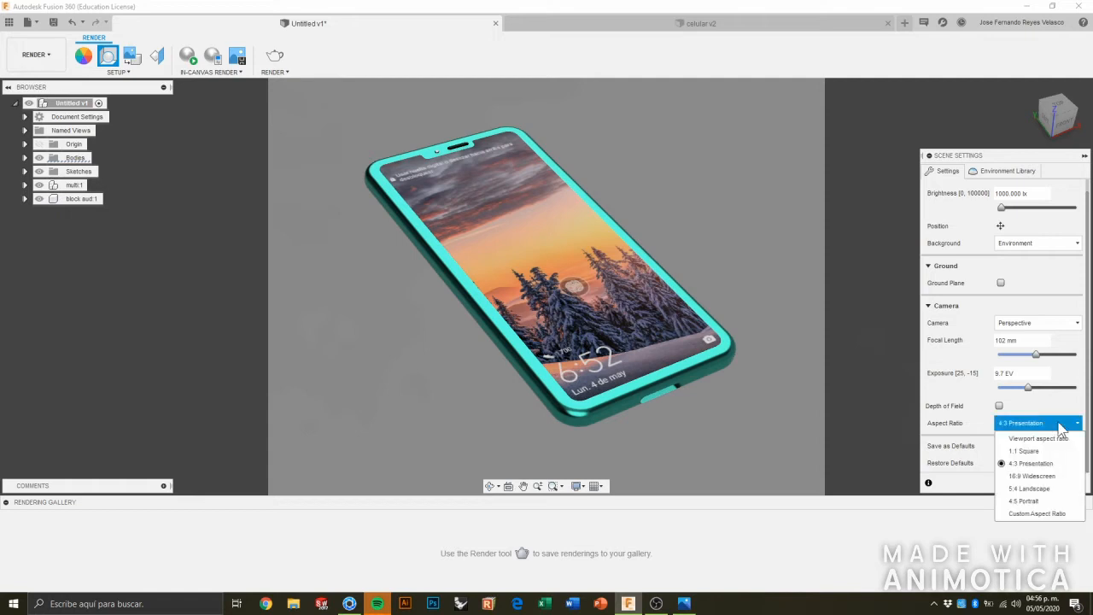
pyautogui.click(1063, 489)
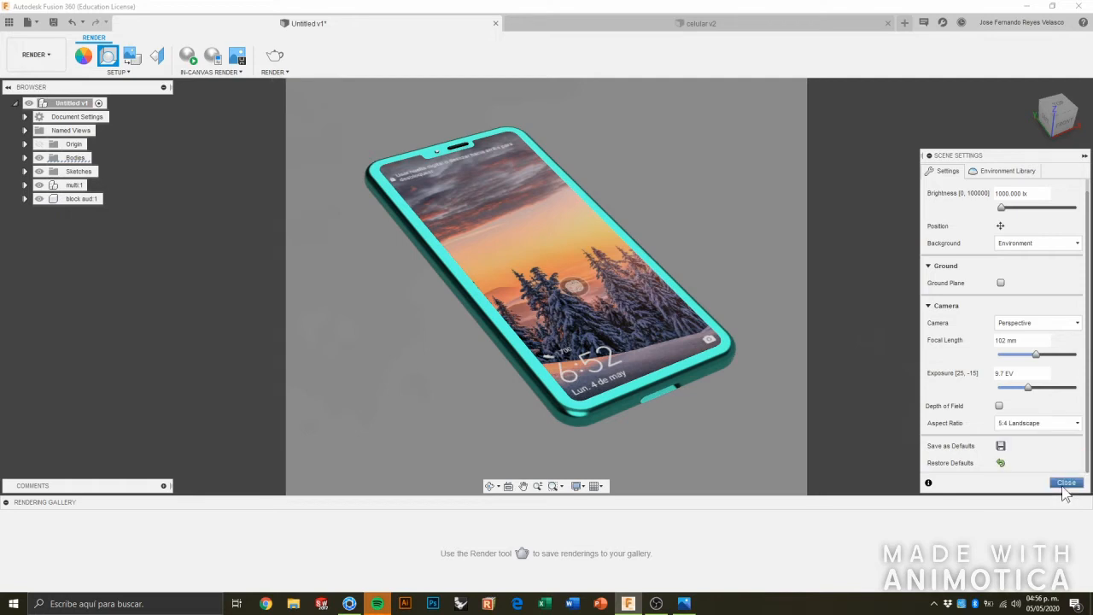
# Set the camera's aspect ratio to 4:5 Portrait, reorient the phone upright to fit the frame, and close the scene settings.
pyautogui.click(1064, 423)
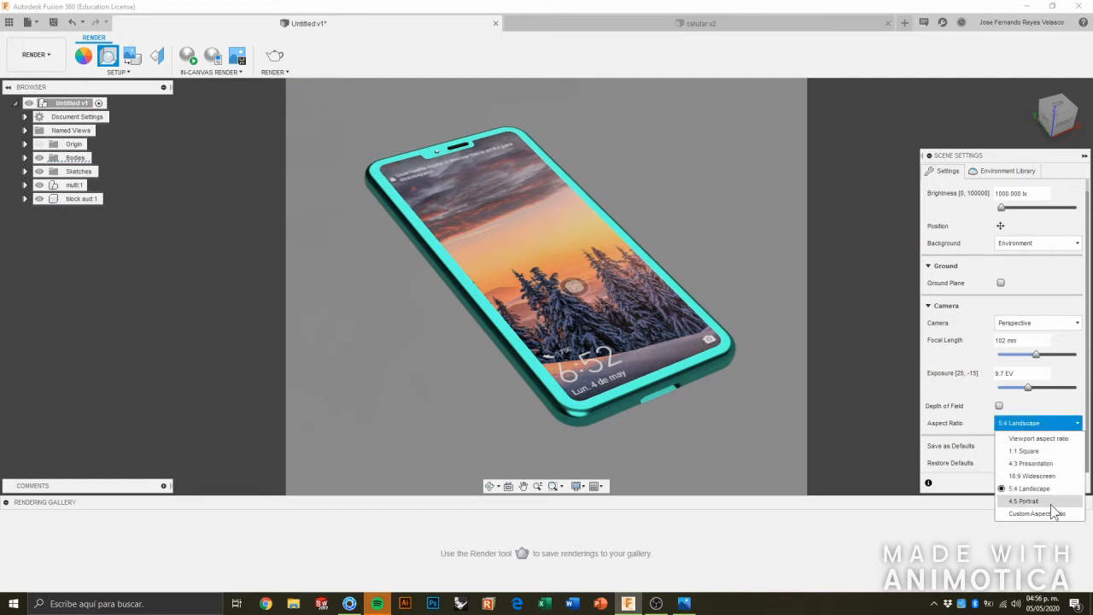
pyautogui.click(1038, 501)
pyautogui.keyDown('shift'); pyautogui.moveTo(742, 331); pyautogui.dragTo(811, 337, button='middle'); pyautogui.keyUp('shift')
pyautogui.keyDown('shift'); pyautogui.moveTo(710, 275); pyautogui.dragTo(419, 242, button='middle'); pyautogui.keyUp('shift')
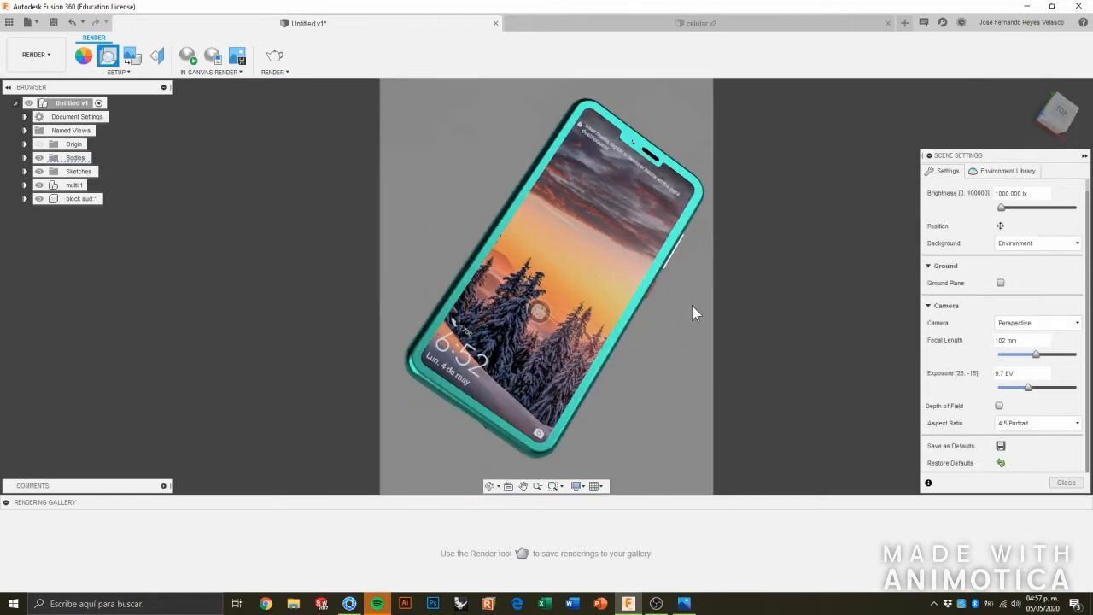
pyautogui.click(1074, 483)
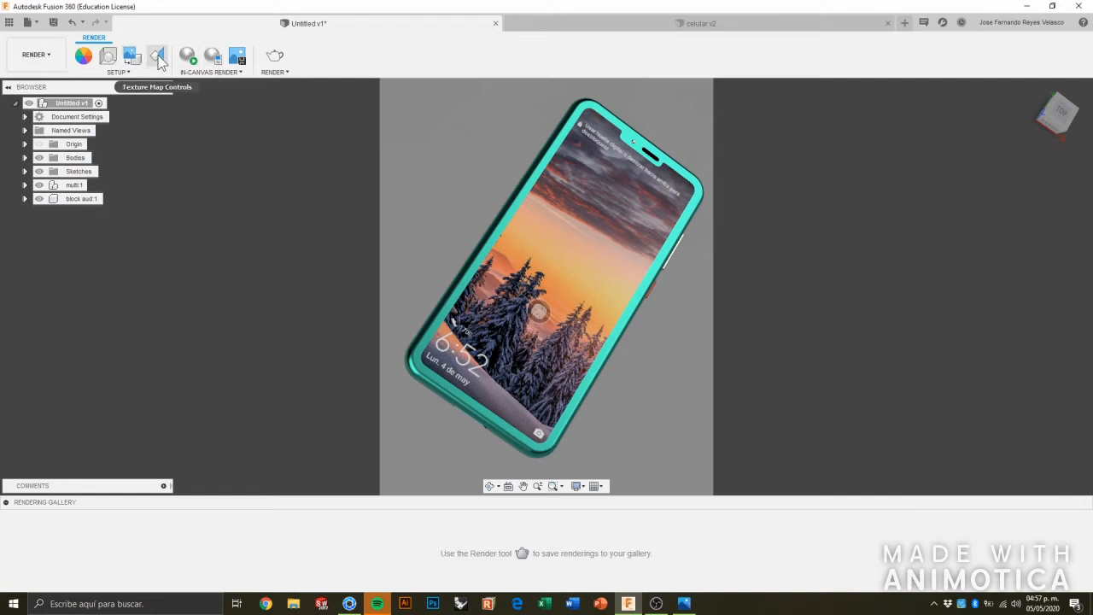
# Set the render to Local Renderer, Standard(50) quality and JPEG (High Quality) format, and close the render settings without rendering.
pyautogui.click(274, 57)
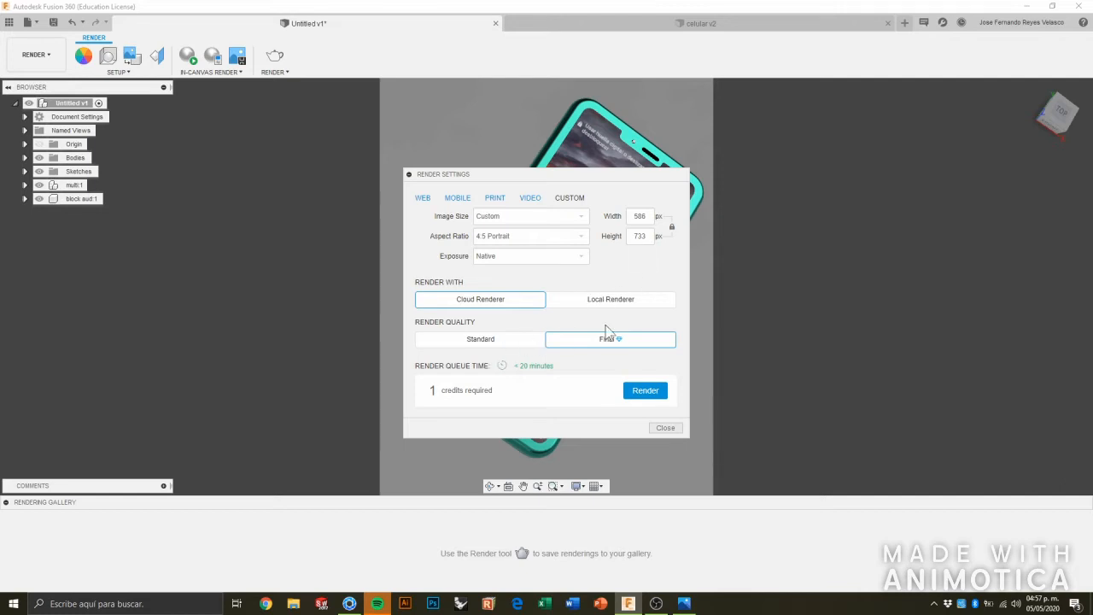
pyautogui.click(584, 301)
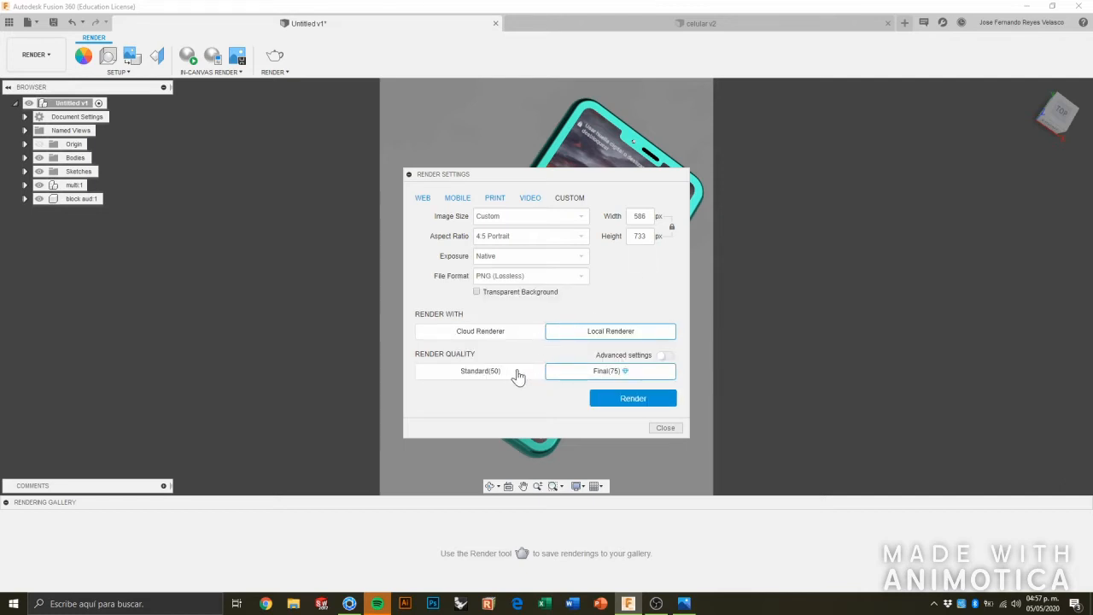
pyautogui.click(483, 376)
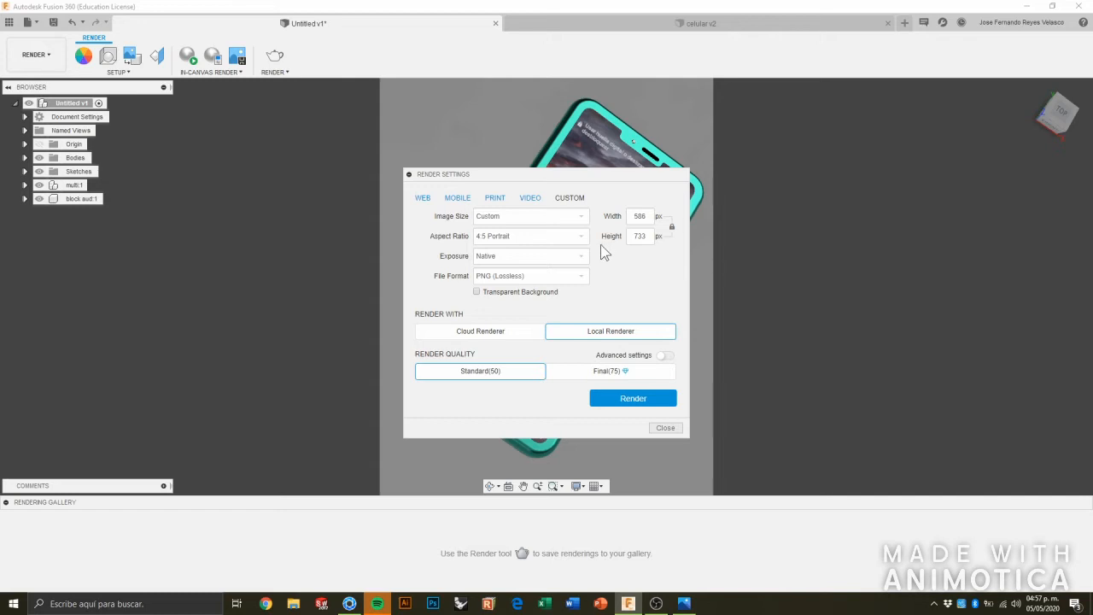
pyautogui.click(583, 264)
pyautogui.click(585, 265)
pyautogui.click(584, 277)
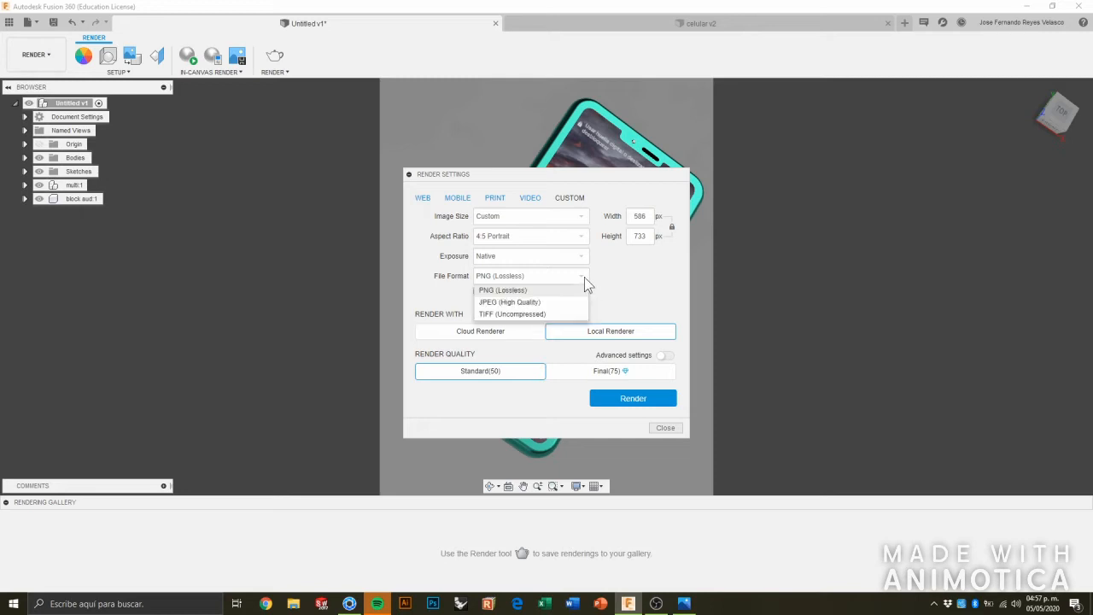
pyautogui.click(552, 301)
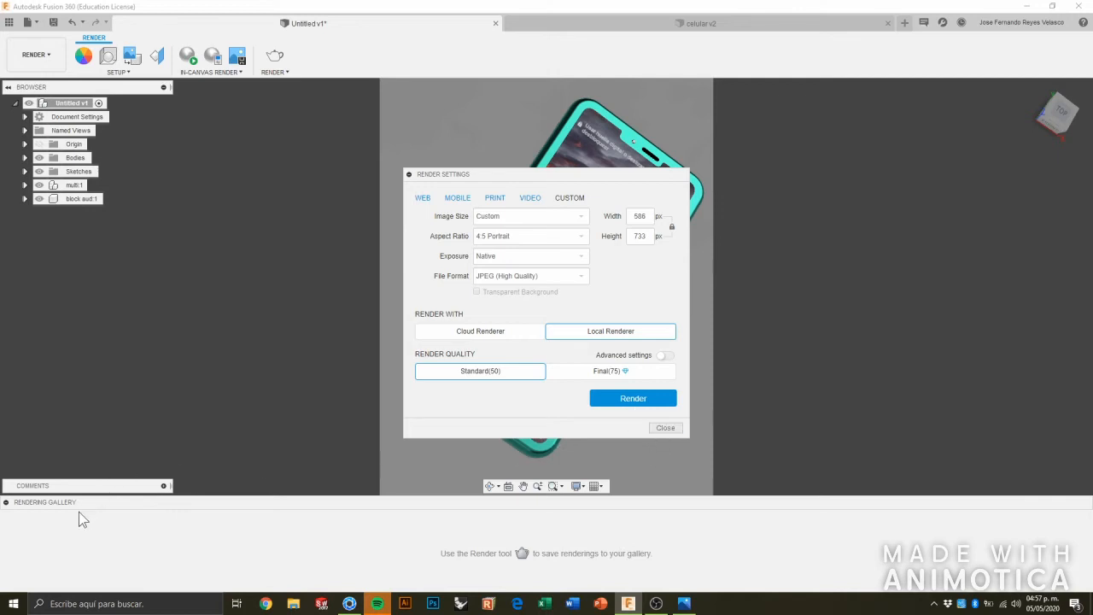
pyautogui.click(667, 430)
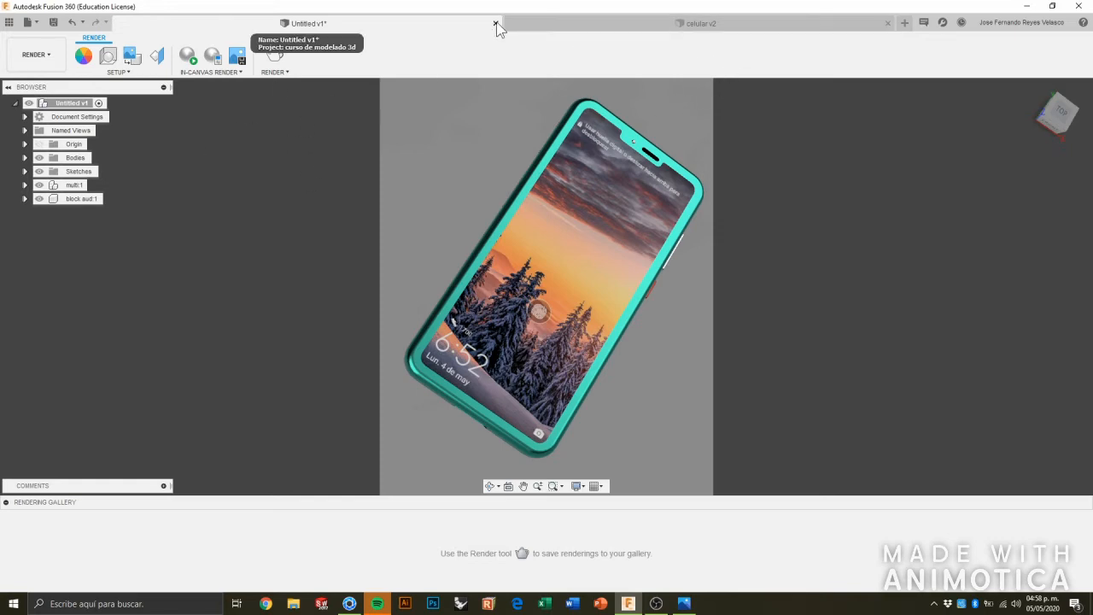
pyautogui.click(1026, 6)
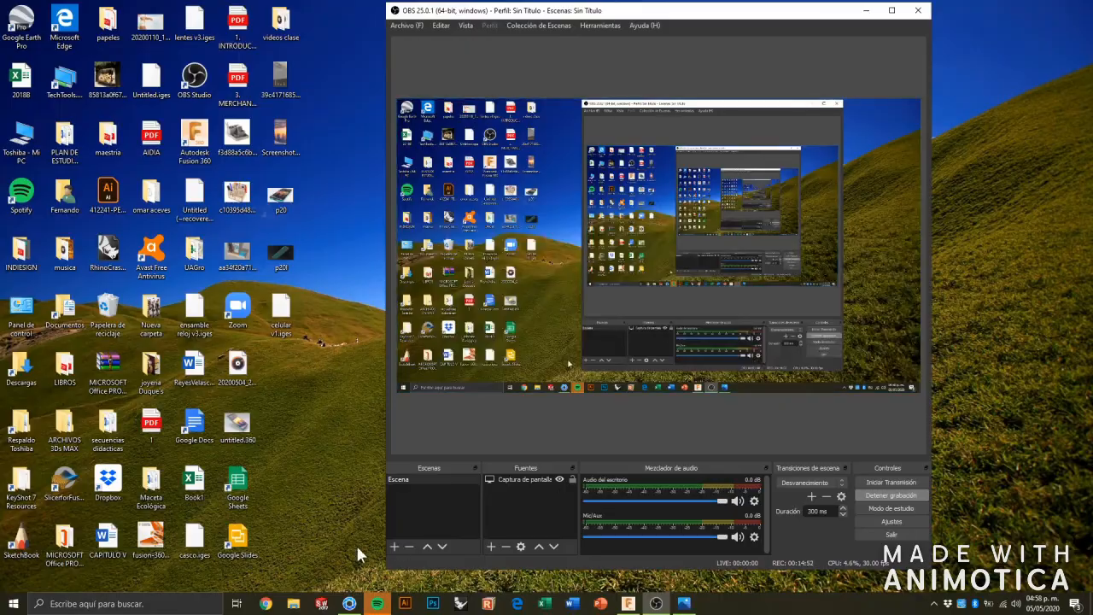
pyautogui.click(350, 603)
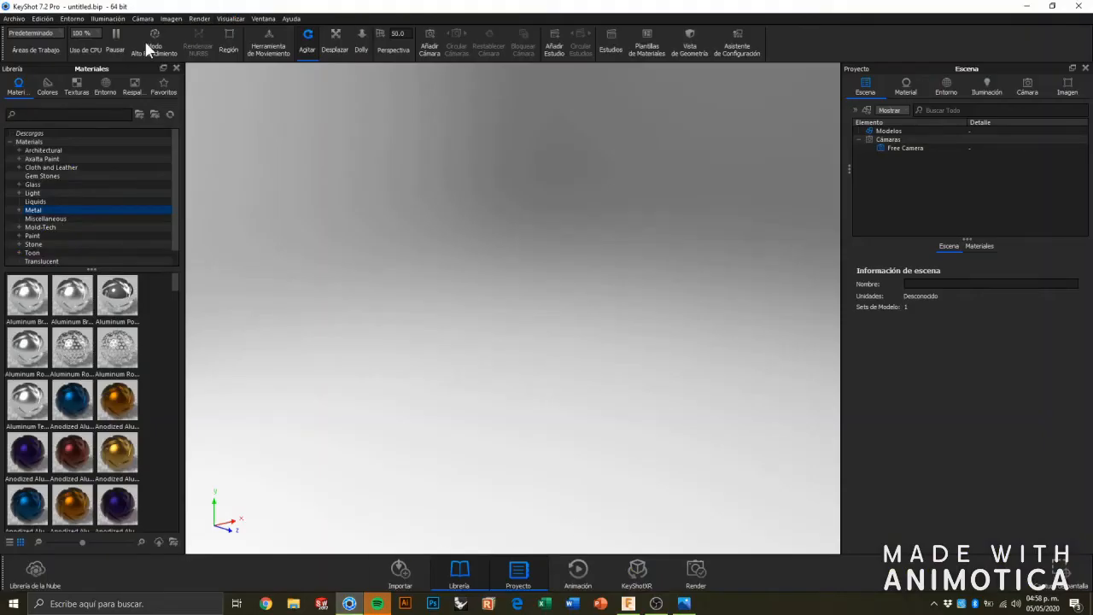
pyautogui.click(628, 603)
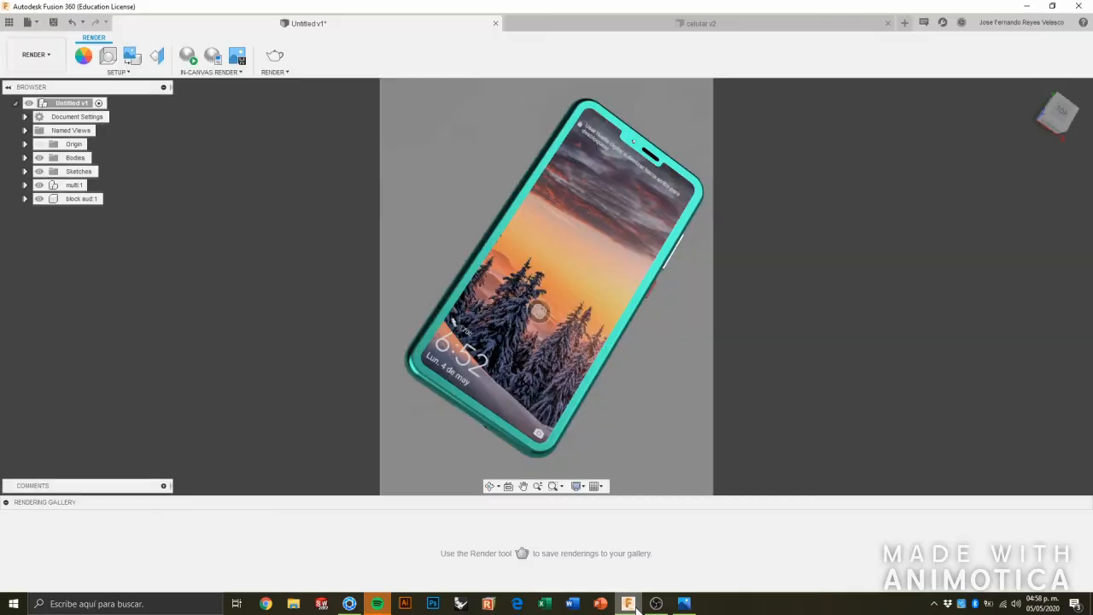
# Start exporting the phone design to the Desktop as IGES Files and cancel the export.
pyautogui.click(29, 23)
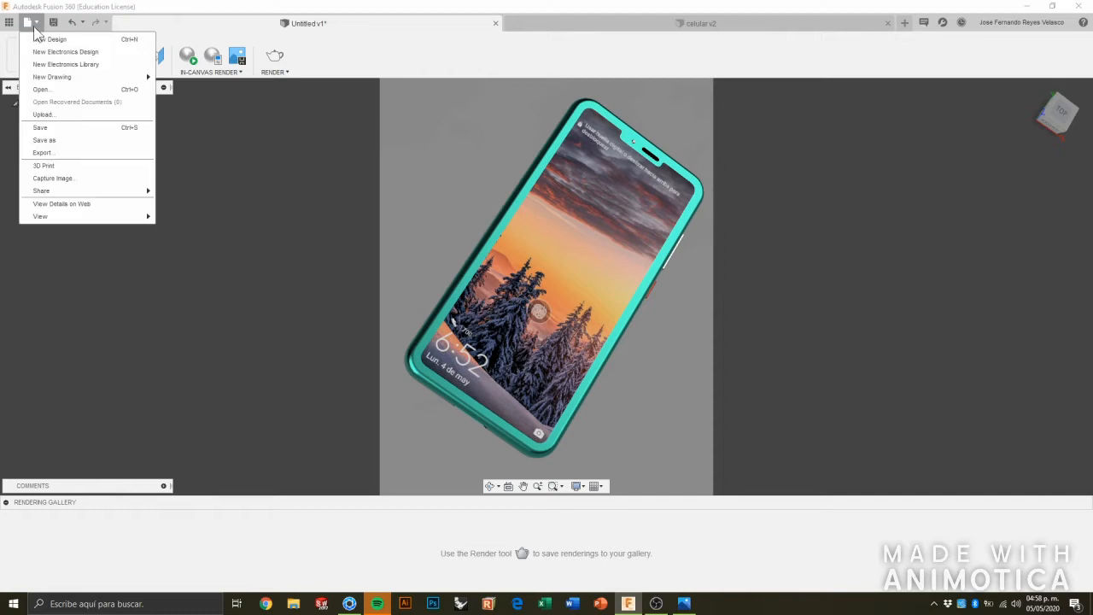
pyautogui.click(42, 152)
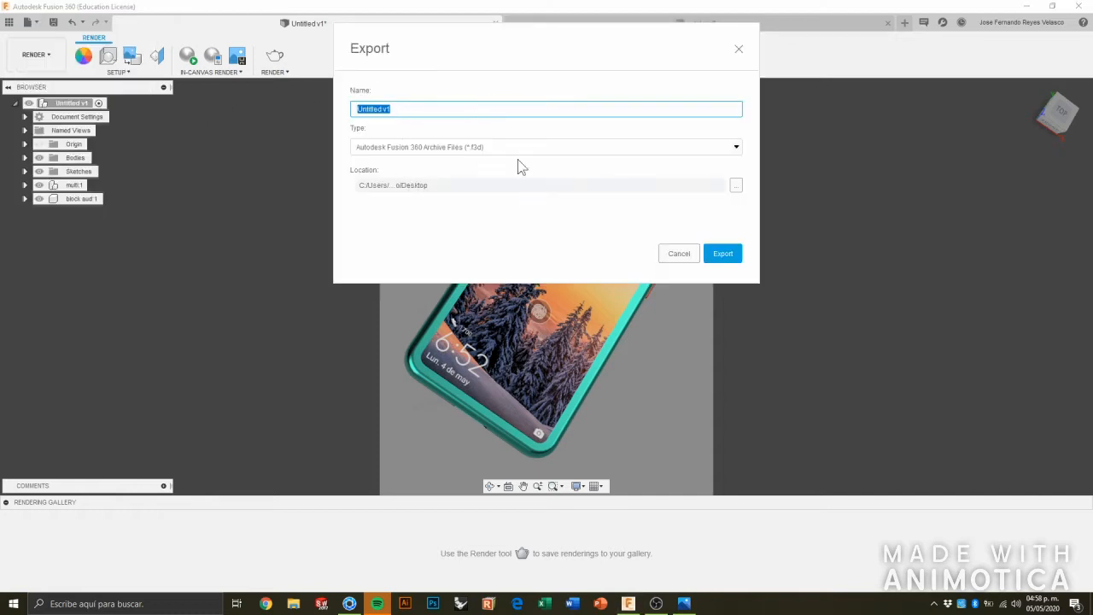
pyautogui.click(547, 151)
pyautogui.click(441, 212)
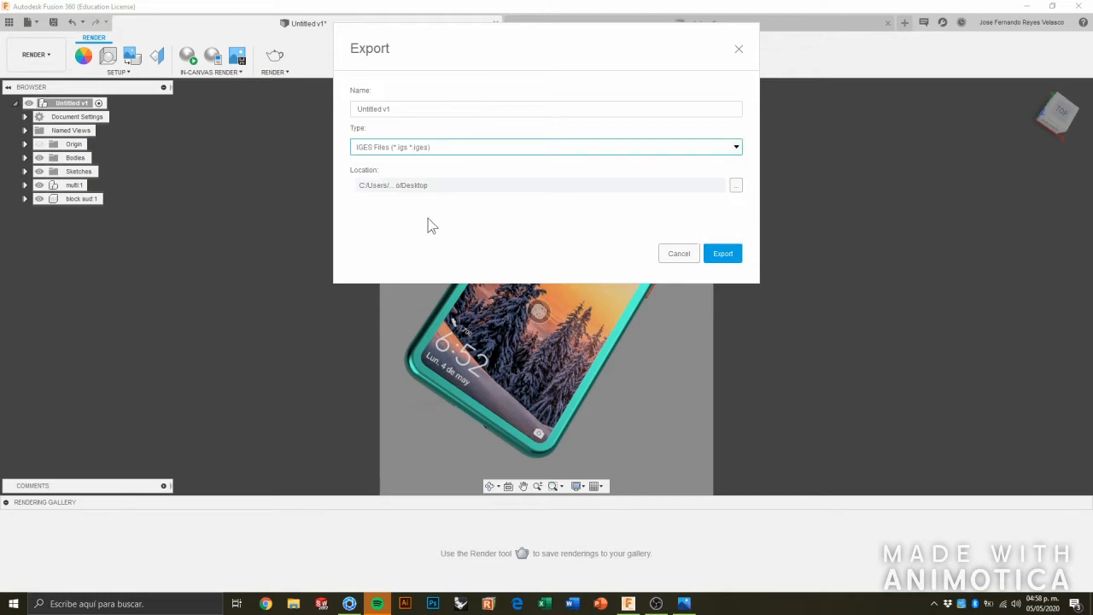
pyautogui.click(677, 254)
# Close Fusion 360 without saving the changes to the Untitled v1 design.
pyautogui.click(1026, 6)
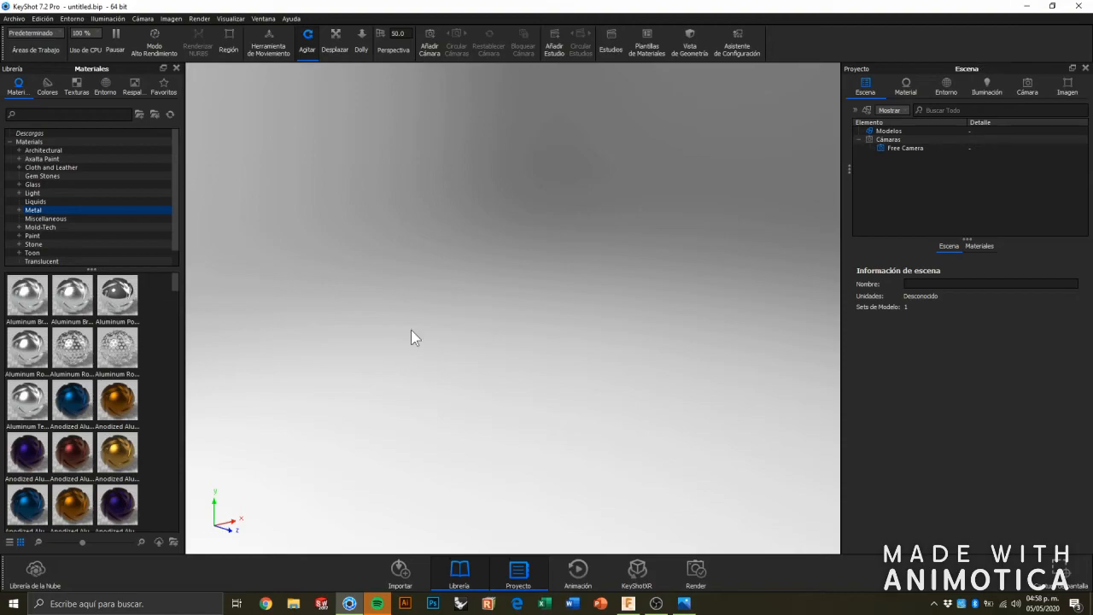
pyautogui.click(628, 603)
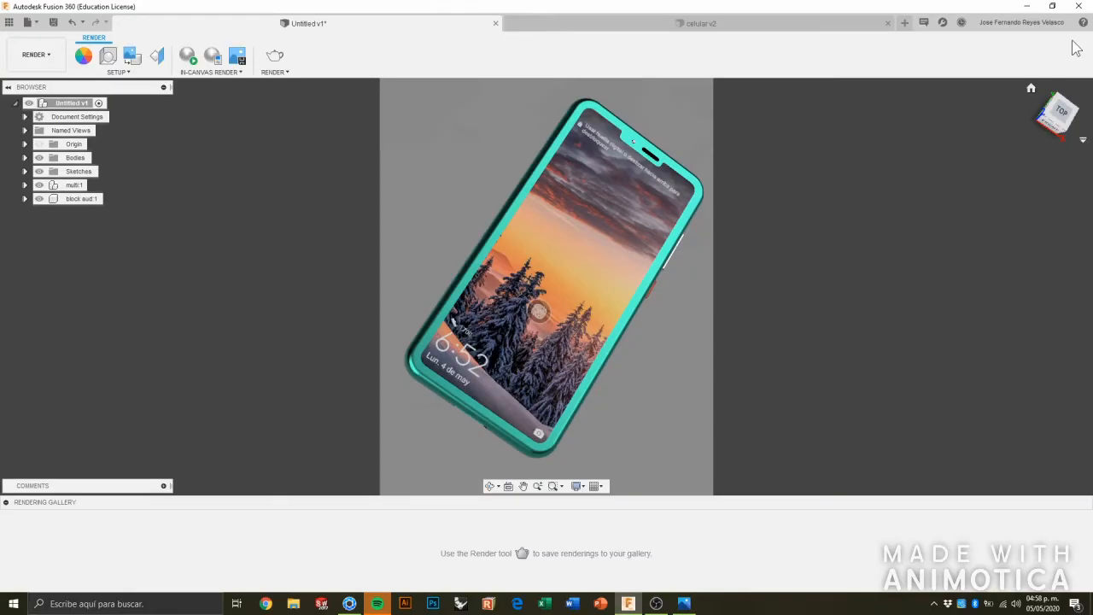
pyautogui.click(1079, 6)
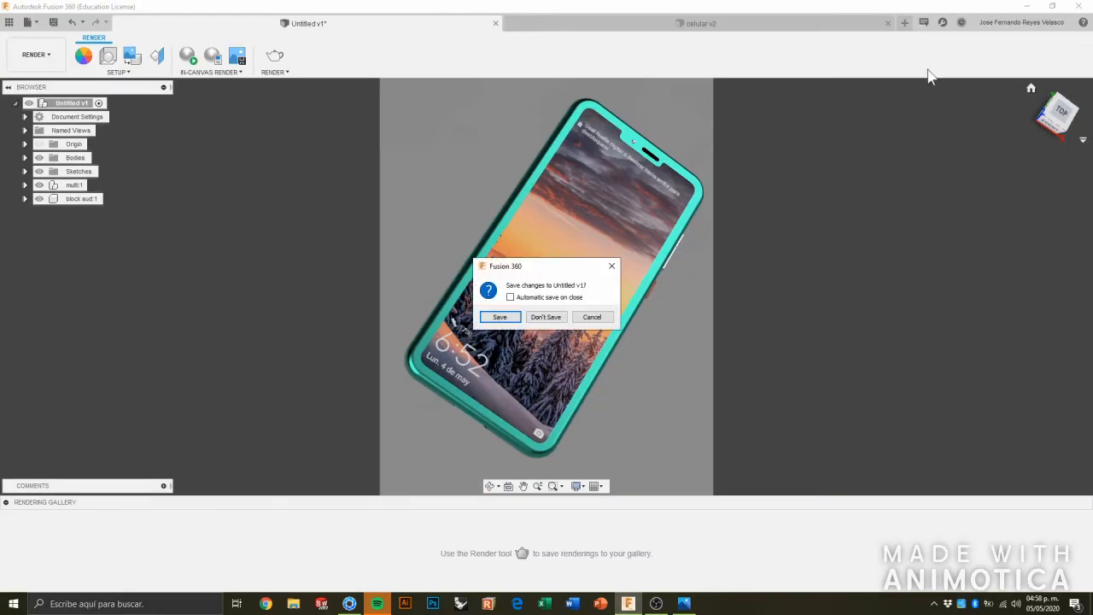
pyautogui.click(536, 315)
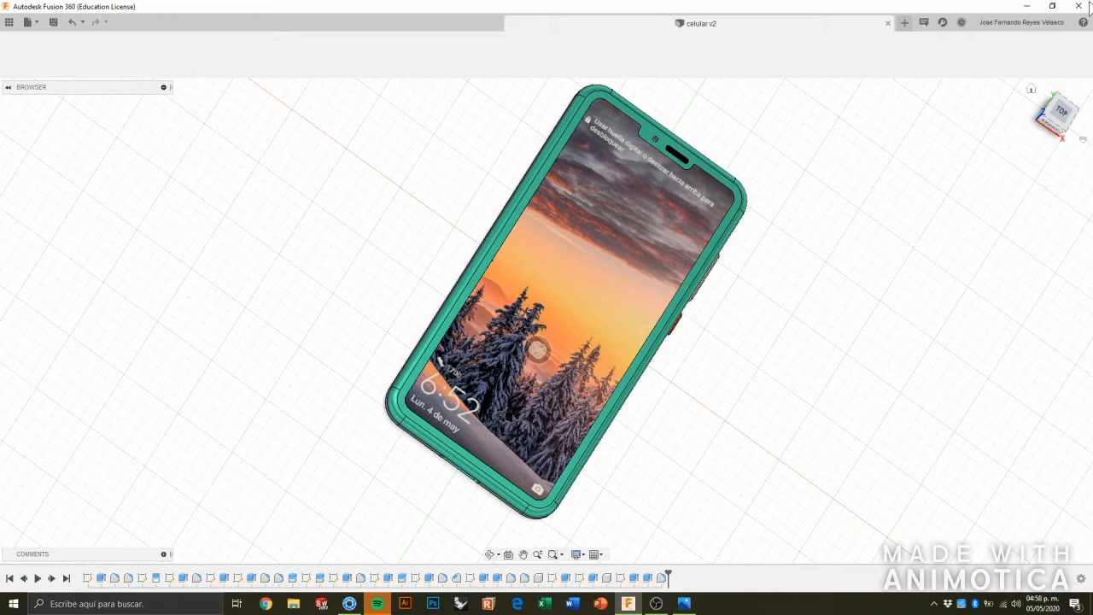
# Switch to KeyShot and import celular v1.iges from the Desktop with the default import options.
pyautogui.click(349, 603)
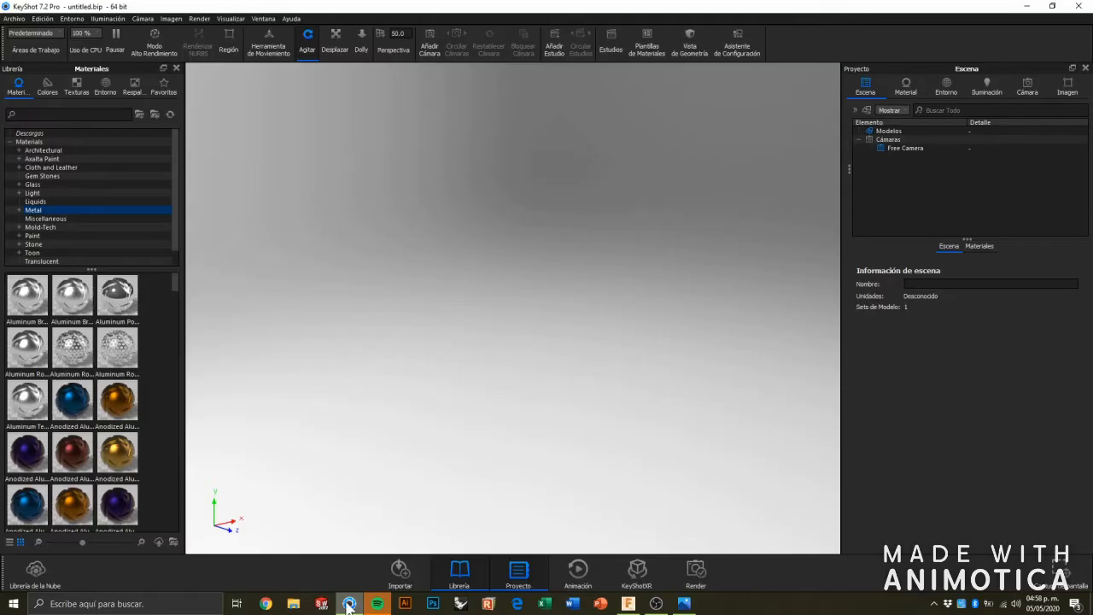
pyautogui.click(13, 18)
pyautogui.click(34, 40)
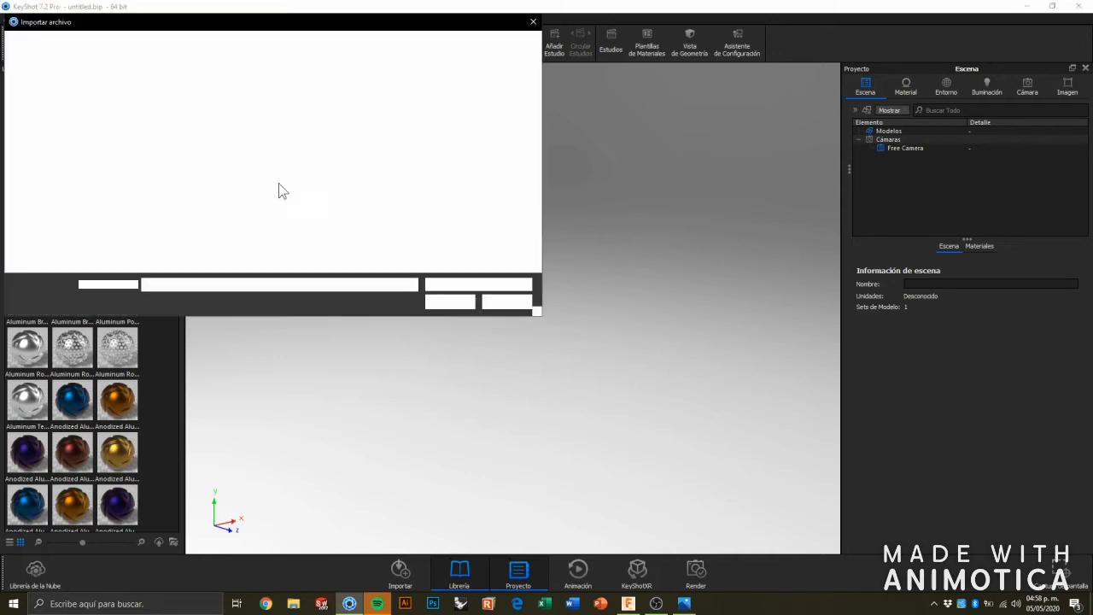
pyautogui.click(106, 119)
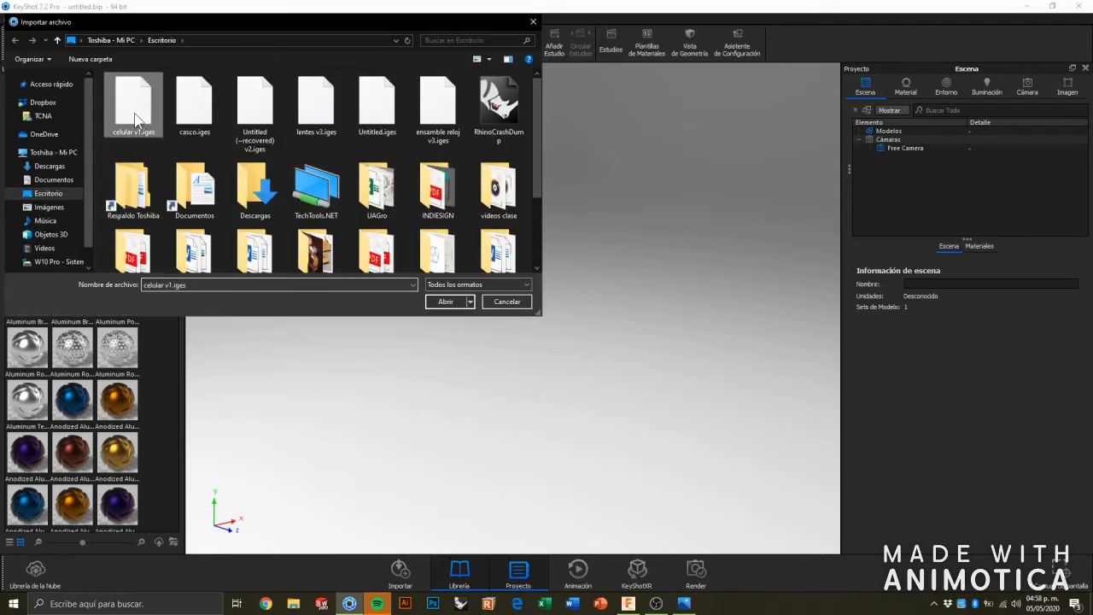
pyautogui.click(445, 302)
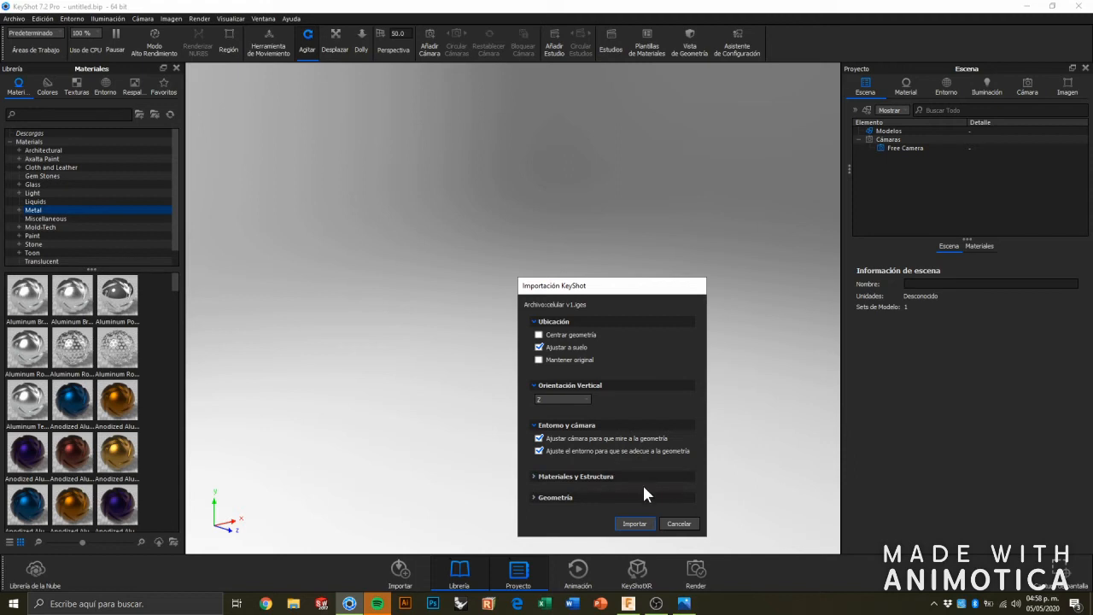
pyautogui.click(635, 523)
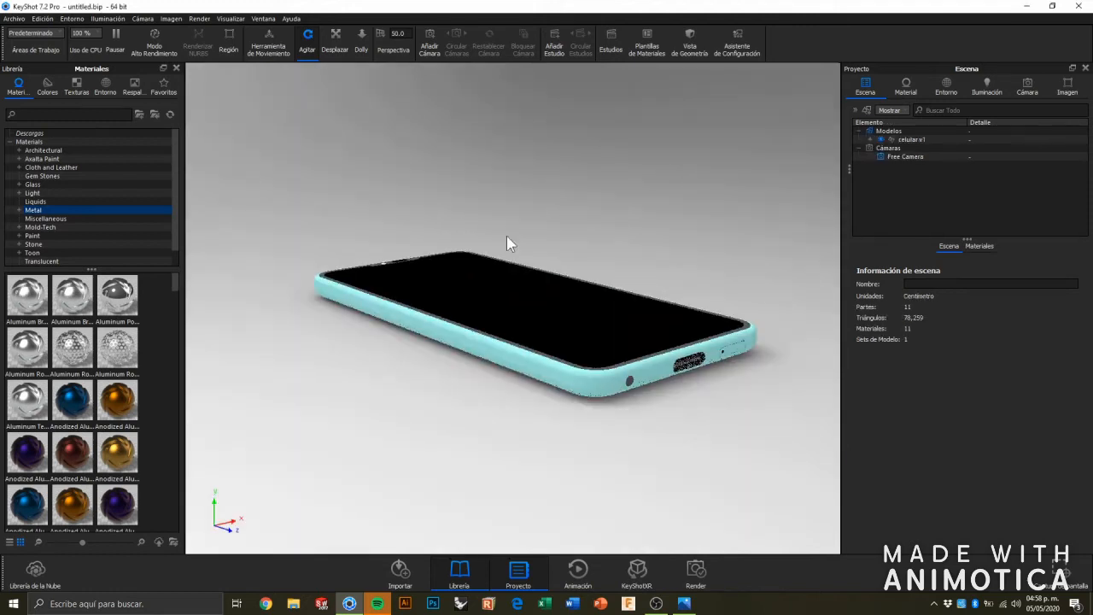
# Move the celular v1 model above the ground to about X -0.48, Y 8.27, Z 1.15 and tilt it to about -63.9°, -2.2°, 9.8°.
pyautogui.moveTo(492, 260); pyautogui.dragTo(546, 293)
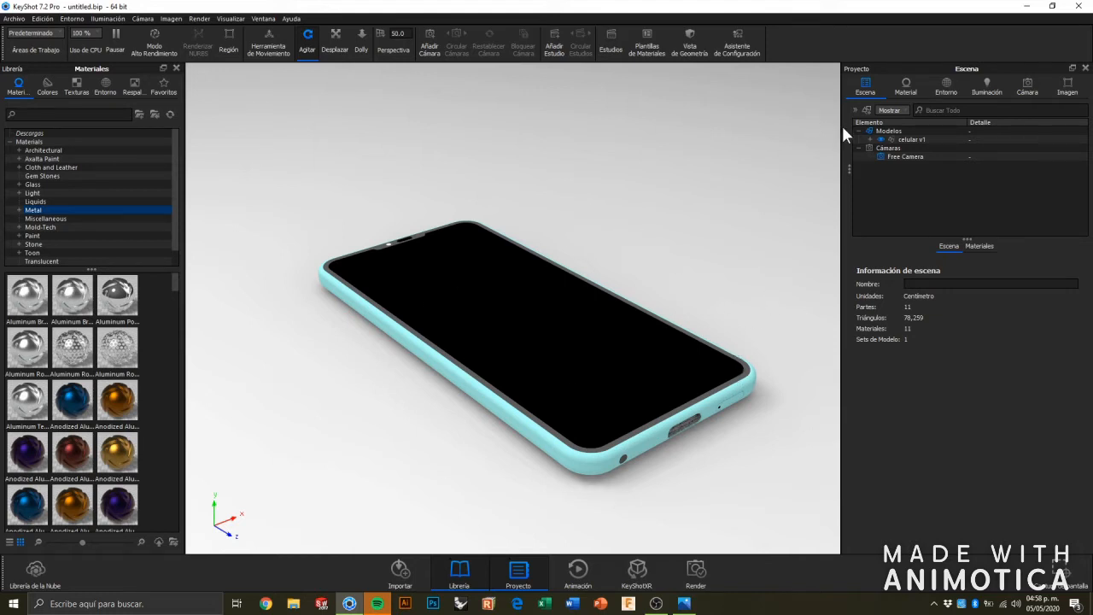
pyautogui.click(898, 140)
pyautogui.rightClick(897, 139)
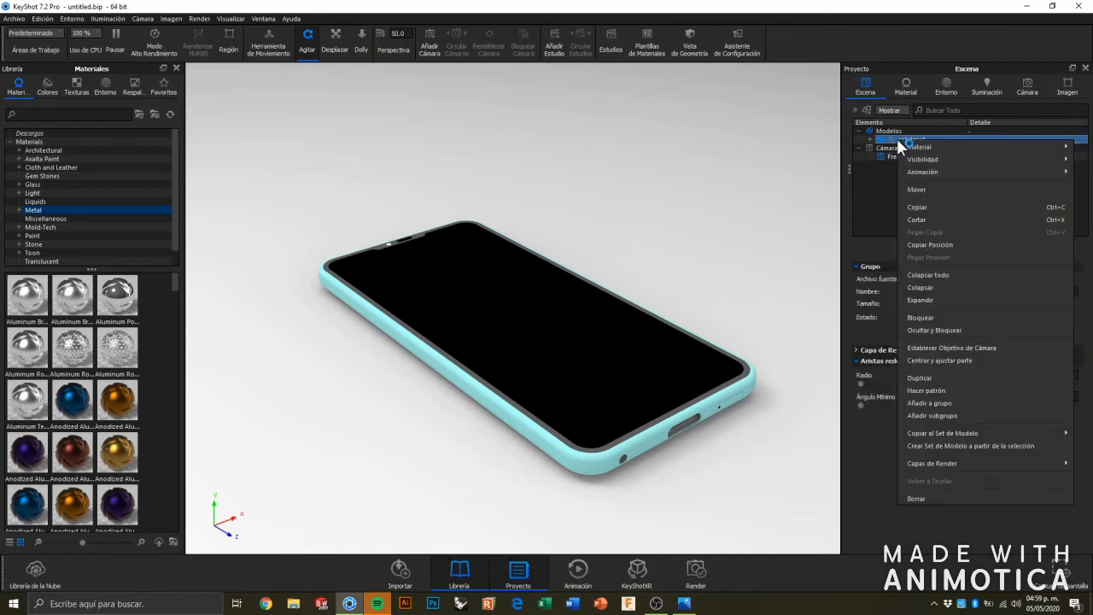
pyautogui.click(786, 166)
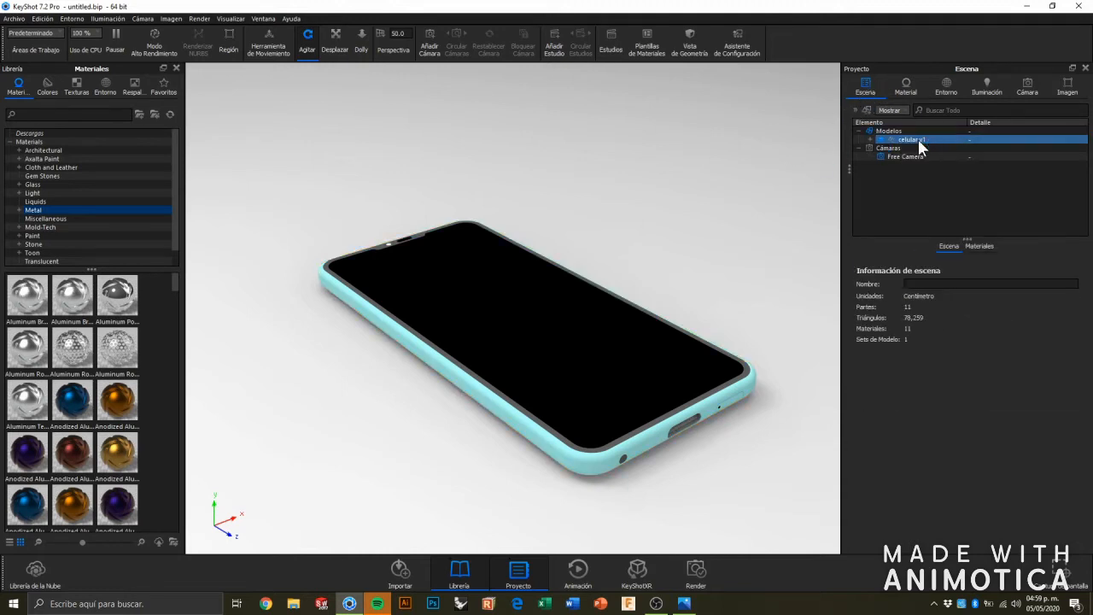
pyautogui.click(899, 140)
pyautogui.rightClick(899, 139)
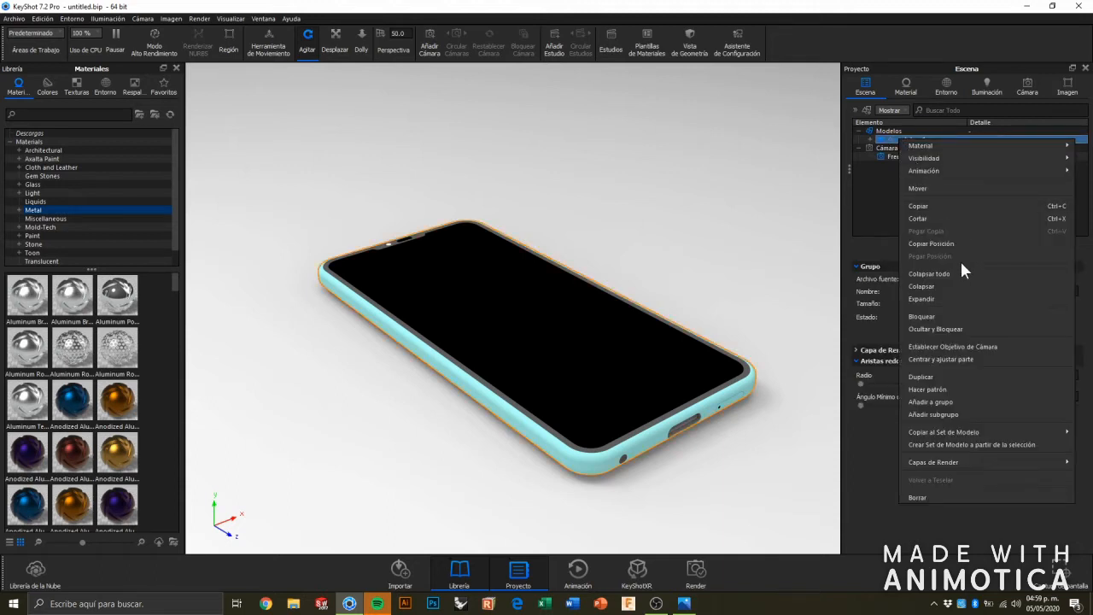
pyautogui.click(951, 188)
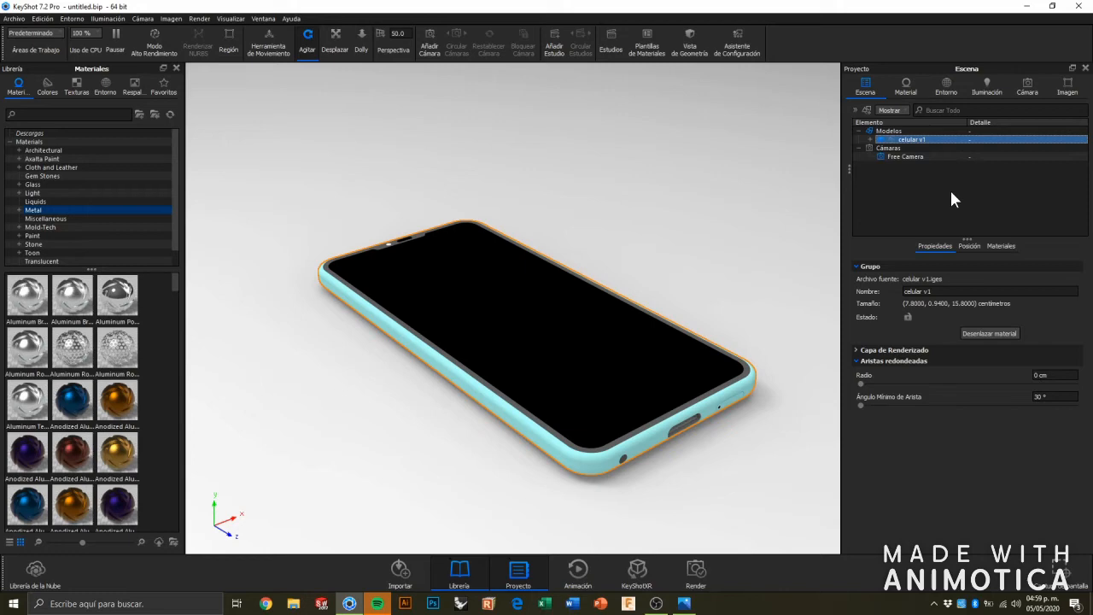
pyautogui.moveTo(513, 249); pyautogui.dragTo(532, 123)
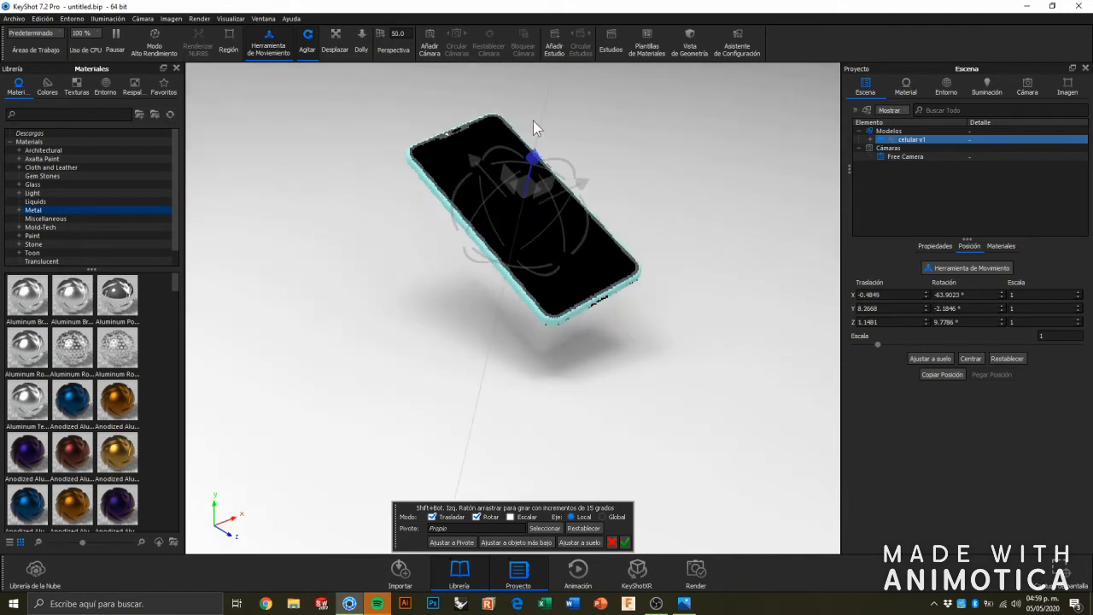
pyautogui.click(627, 545)
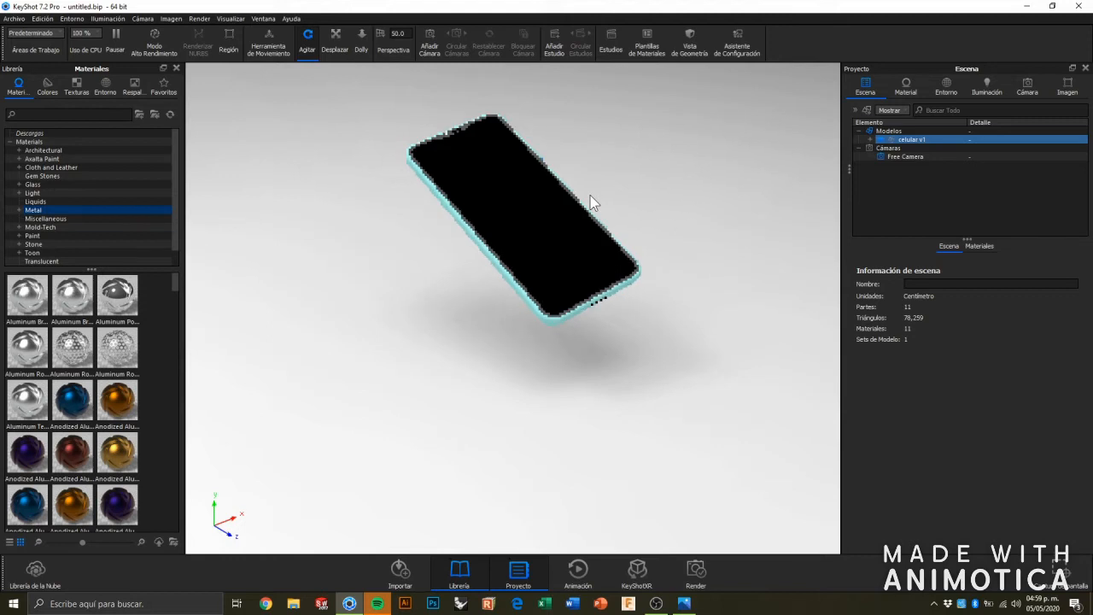
# Apply the Paint Matte White material from the Paint library category to the phone's black screen.
pyautogui.moveTo(590, 195); pyautogui.dragTo(481, 320)
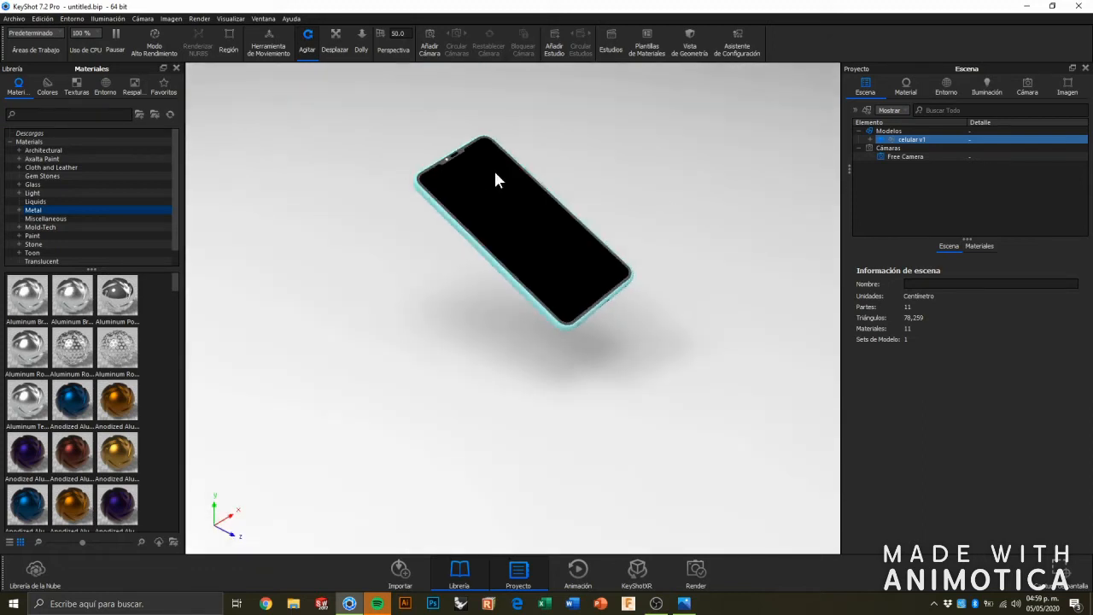
pyautogui.scroll(3, 522, 102)
pyautogui.moveTo(519, 112); pyautogui.dragTo(505, 243, button='middle')
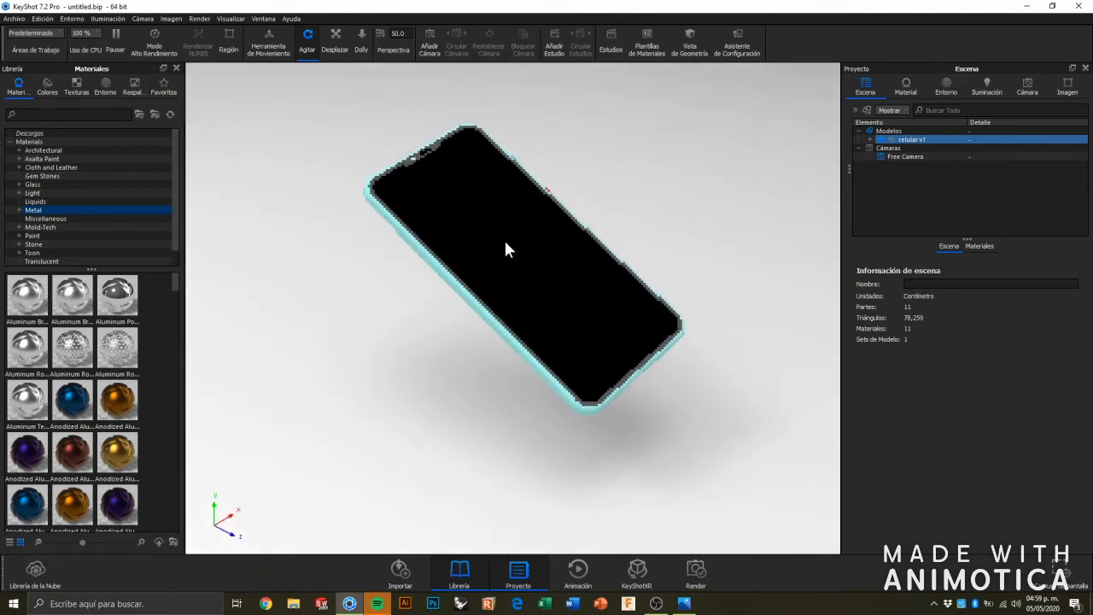
pyautogui.scroll(3, 506, 242)
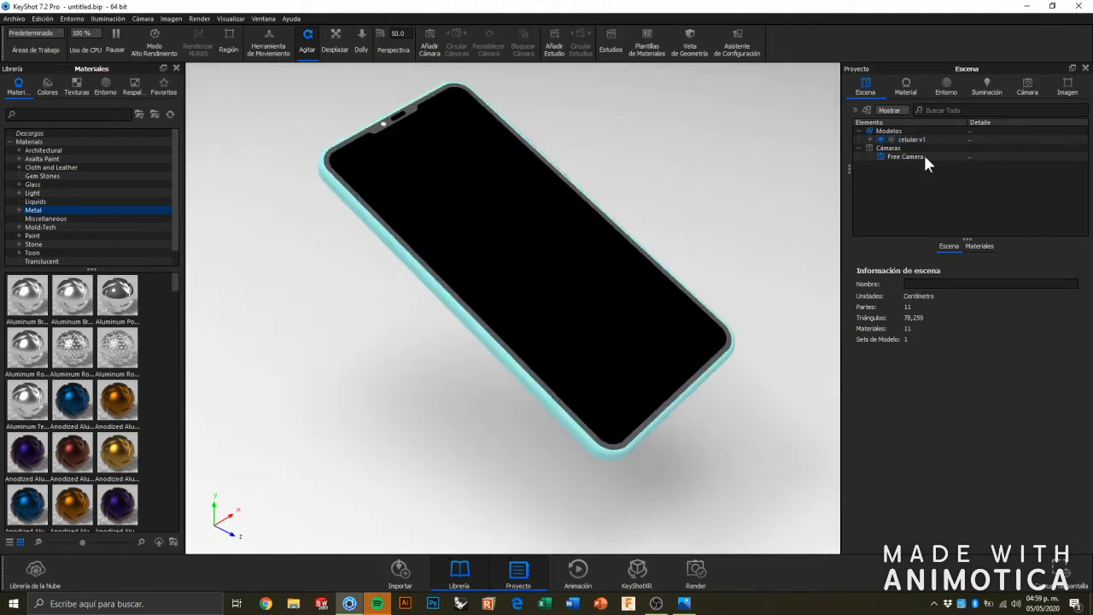
pyautogui.click(70, 226)
pyautogui.click(55, 235)
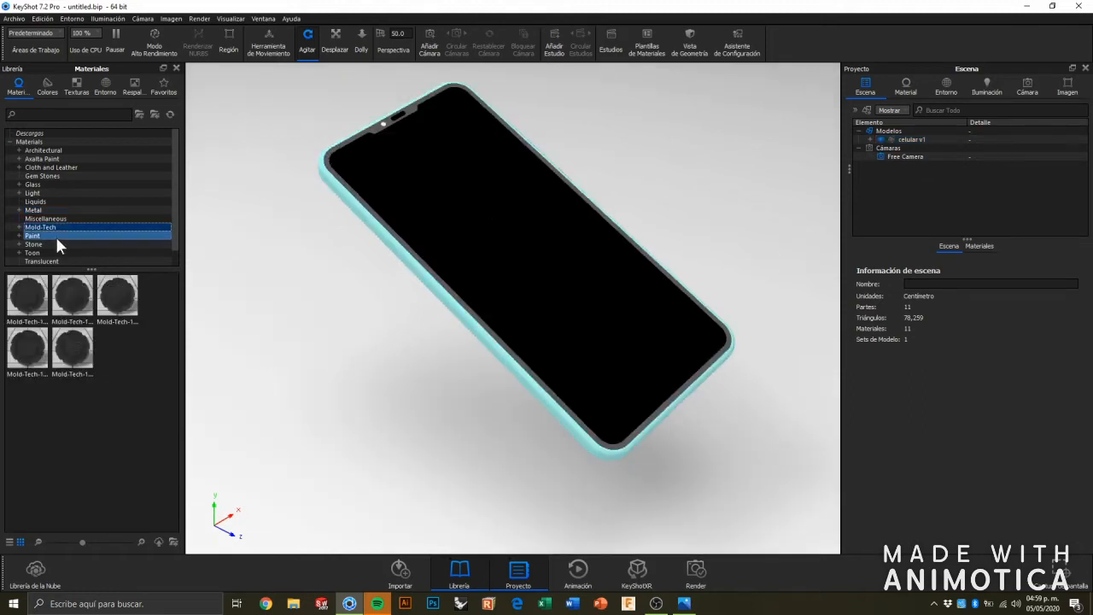
pyautogui.scroll(-1, 65, 244)
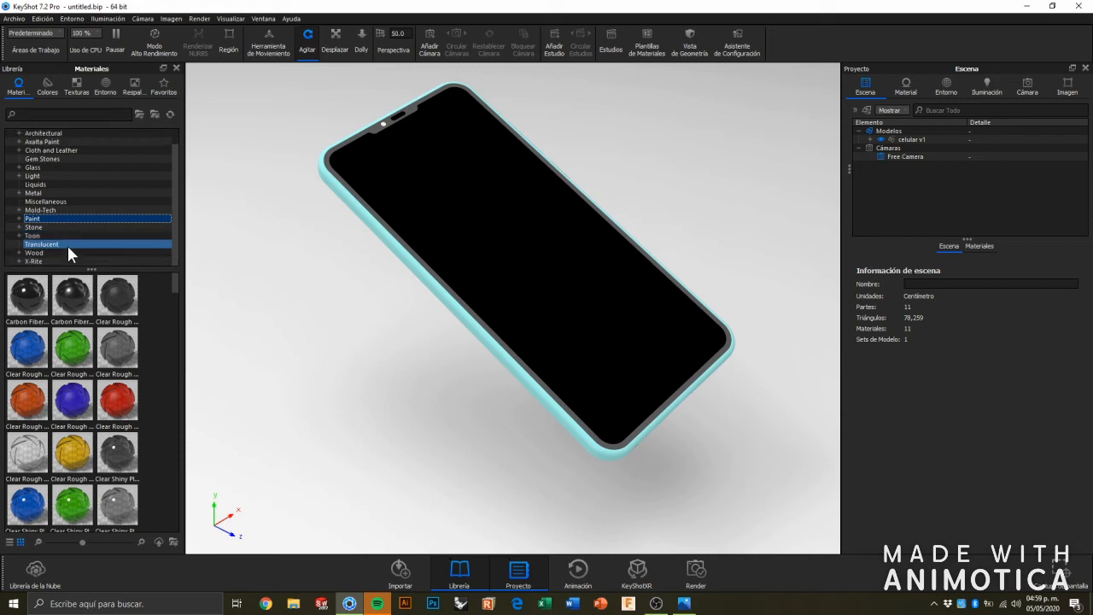
pyautogui.click(67, 225)
pyautogui.click(61, 234)
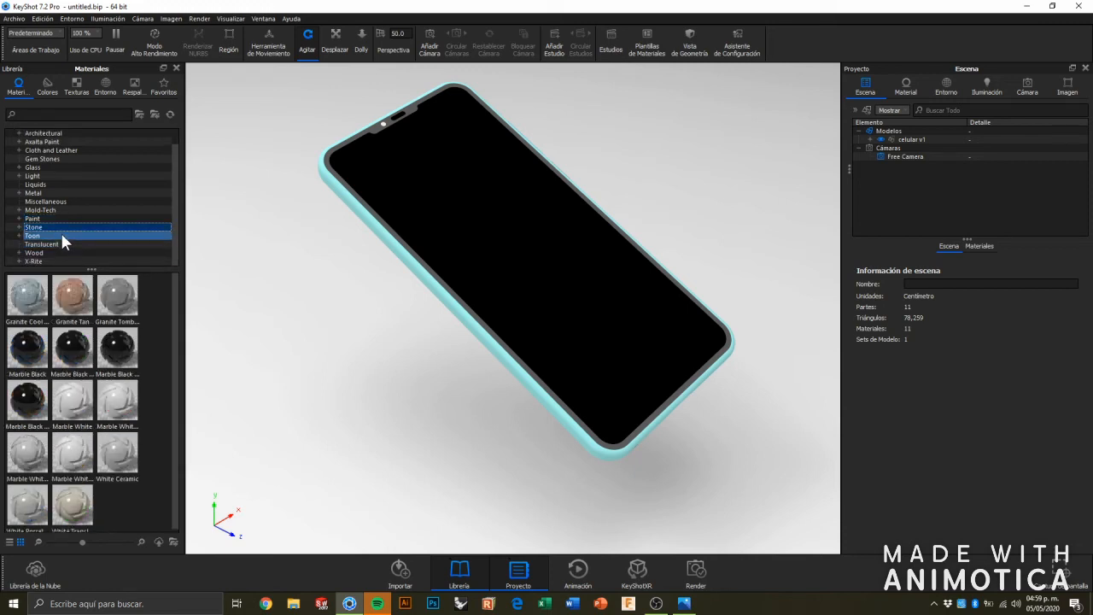
pyautogui.click(67, 219)
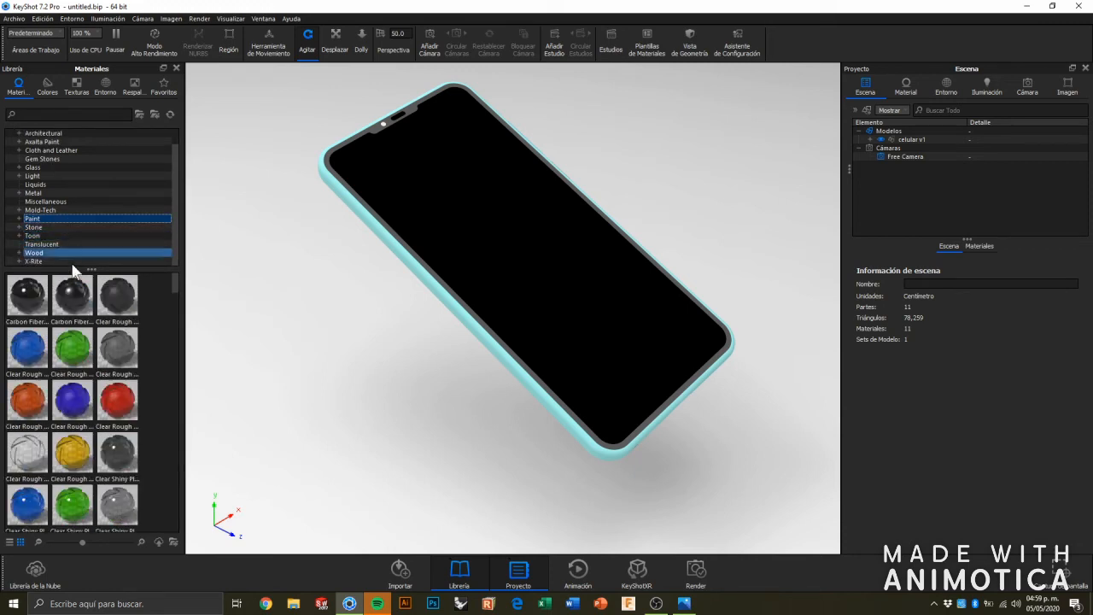
pyautogui.scroll(-3, 80, 313)
pyautogui.scroll(-5, 89, 334)
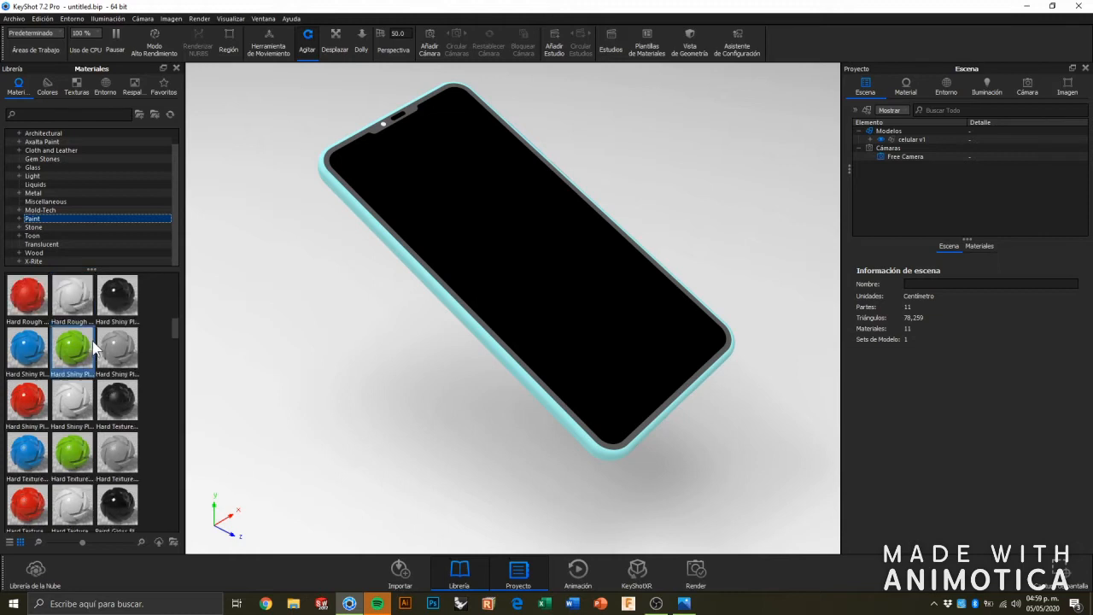
pyautogui.scroll(1, 96, 343)
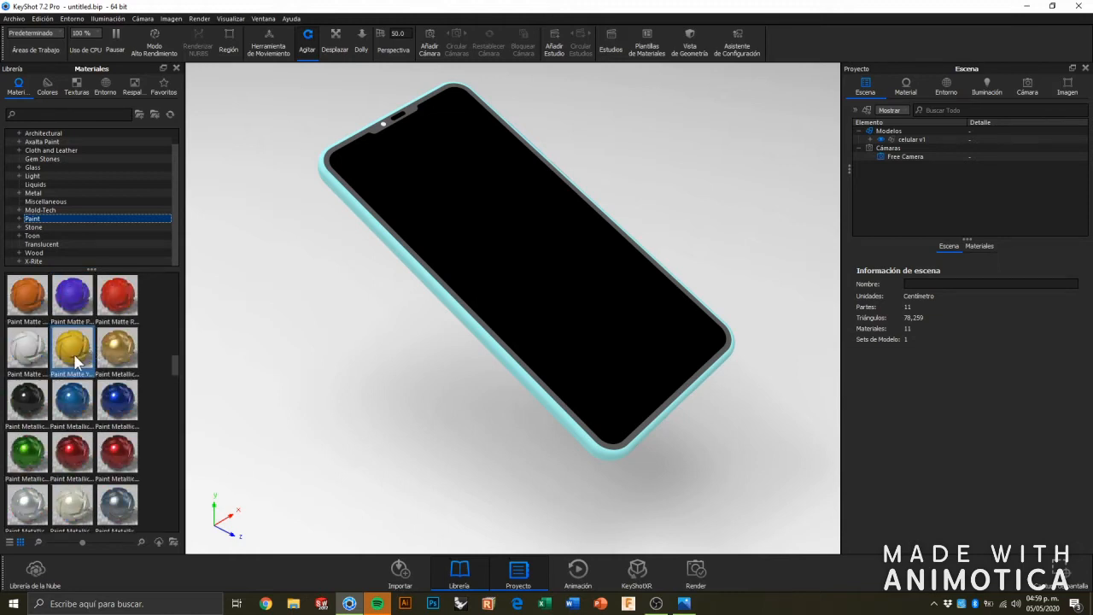
pyautogui.moveTo(27, 351); pyautogui.dragTo(492, 269)
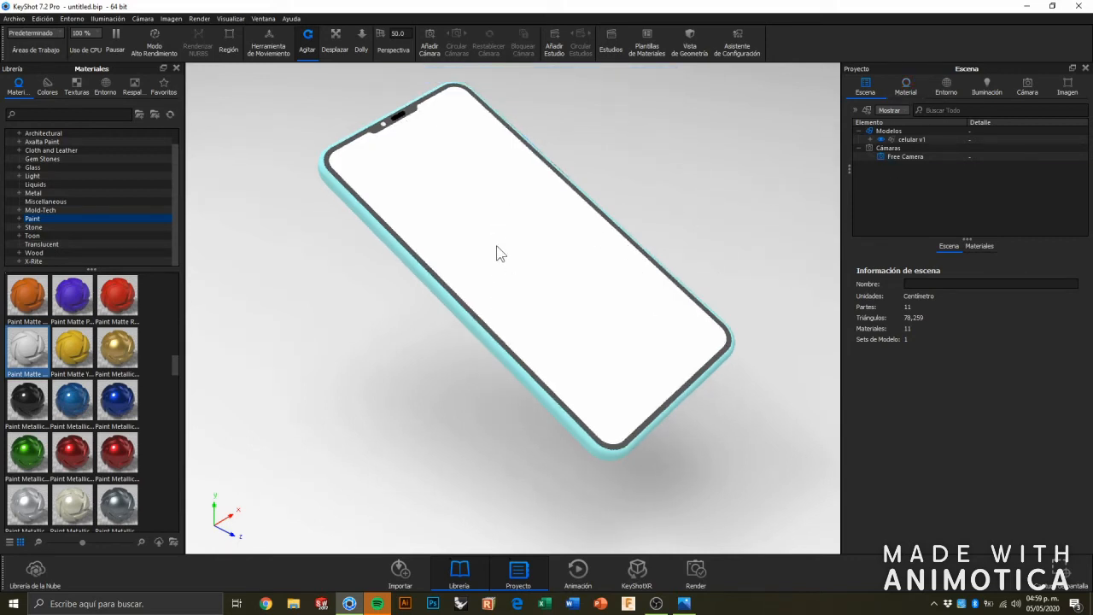
# Add the Desktop image Screenshot_20200504_185251_com.android.keyguard as a texture label on the Paint Matte White material.
pyautogui.click(906, 87)
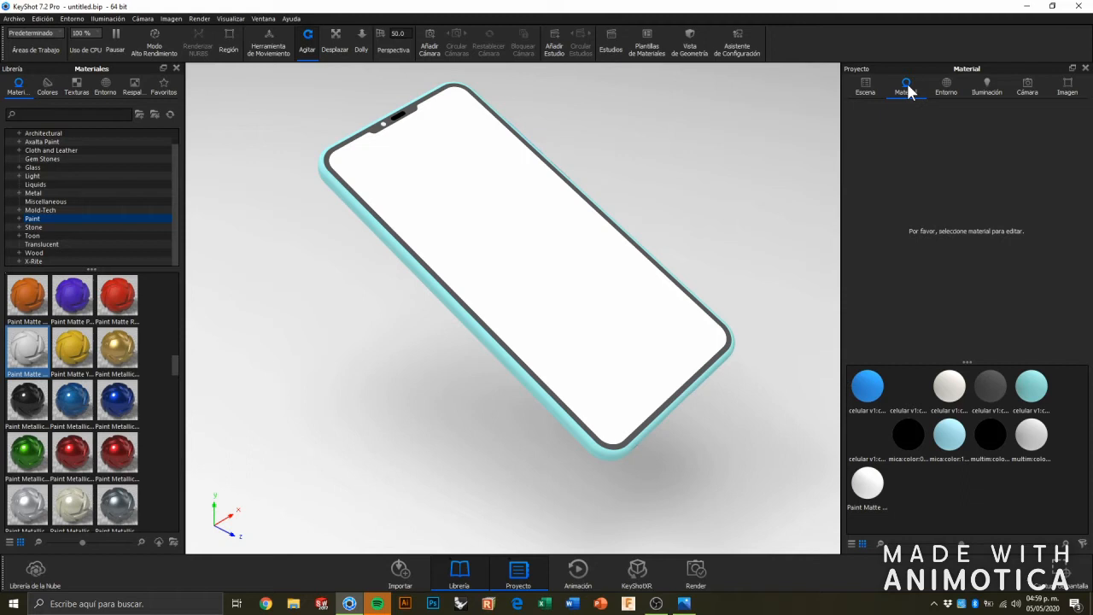
pyautogui.click(874, 497)
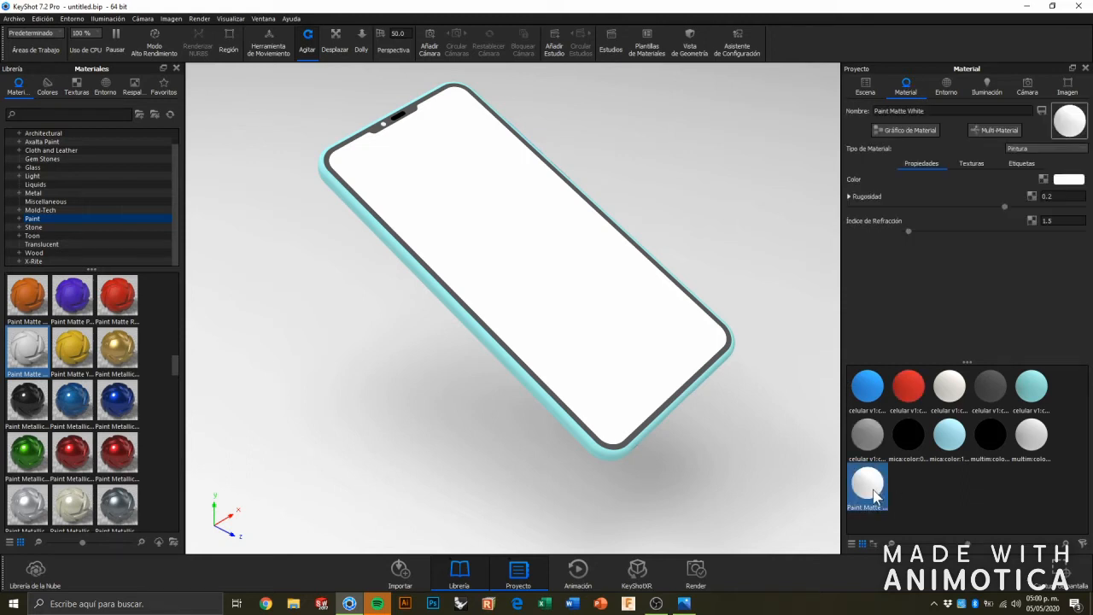
pyautogui.click(1023, 164)
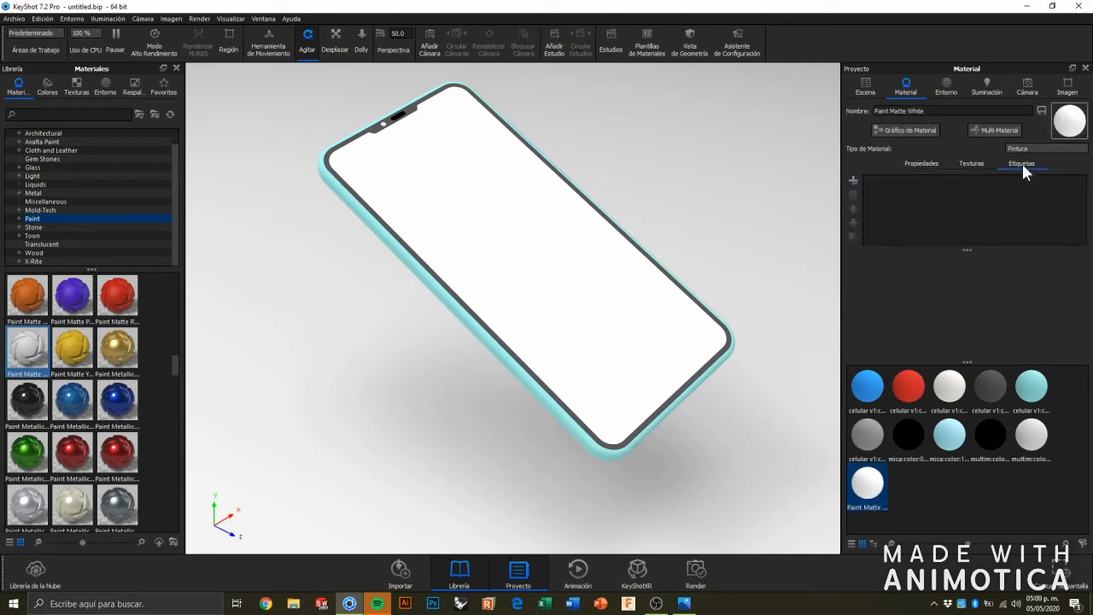
pyautogui.click(854, 182)
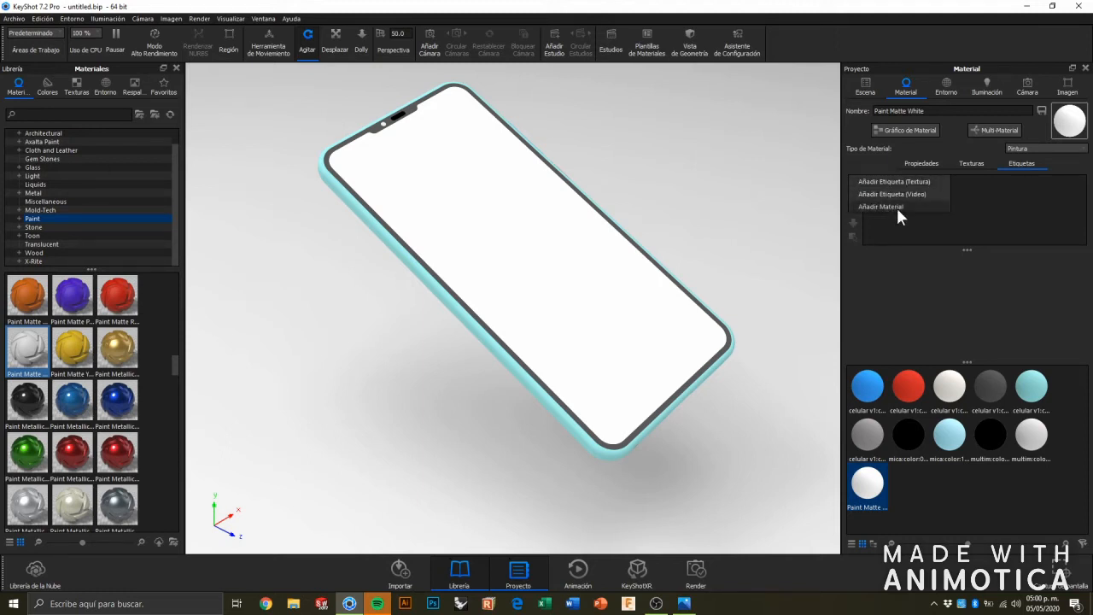
pyautogui.click(895, 181)
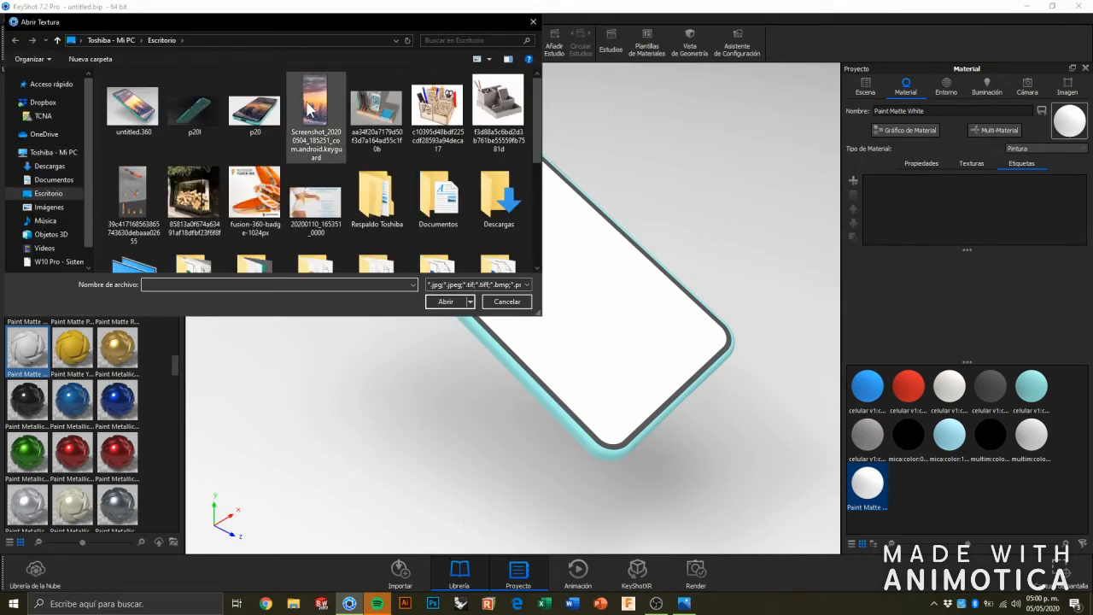
pyautogui.click(309, 108)
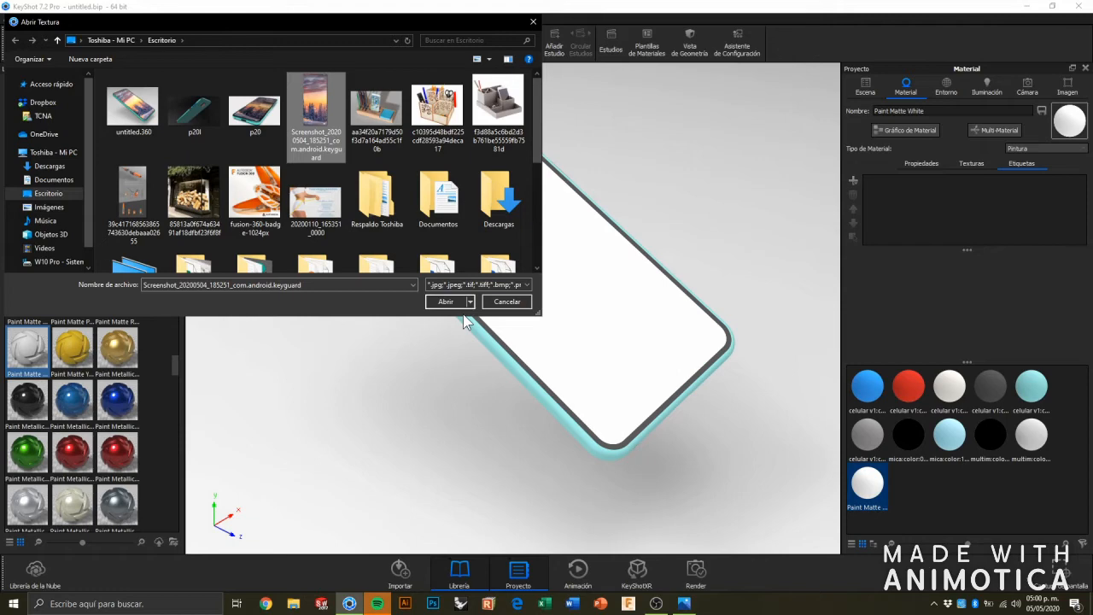
pyautogui.click(451, 302)
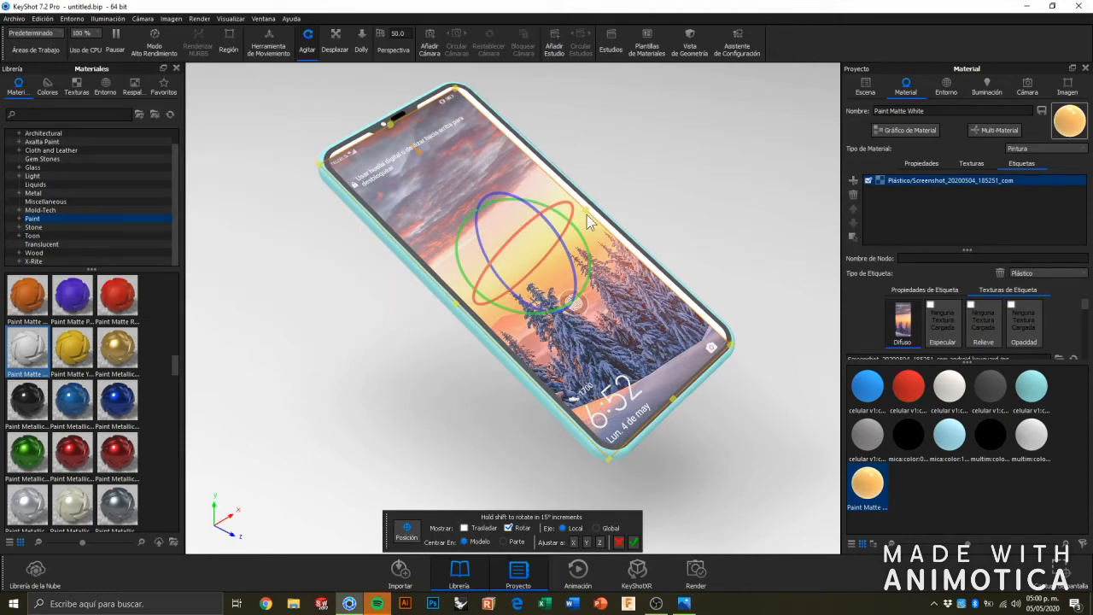
# Enable the label's translate handles and shift the wallpaper along its local axes to fit the phone's screen, accepting the placement.
pyautogui.click(465, 528)
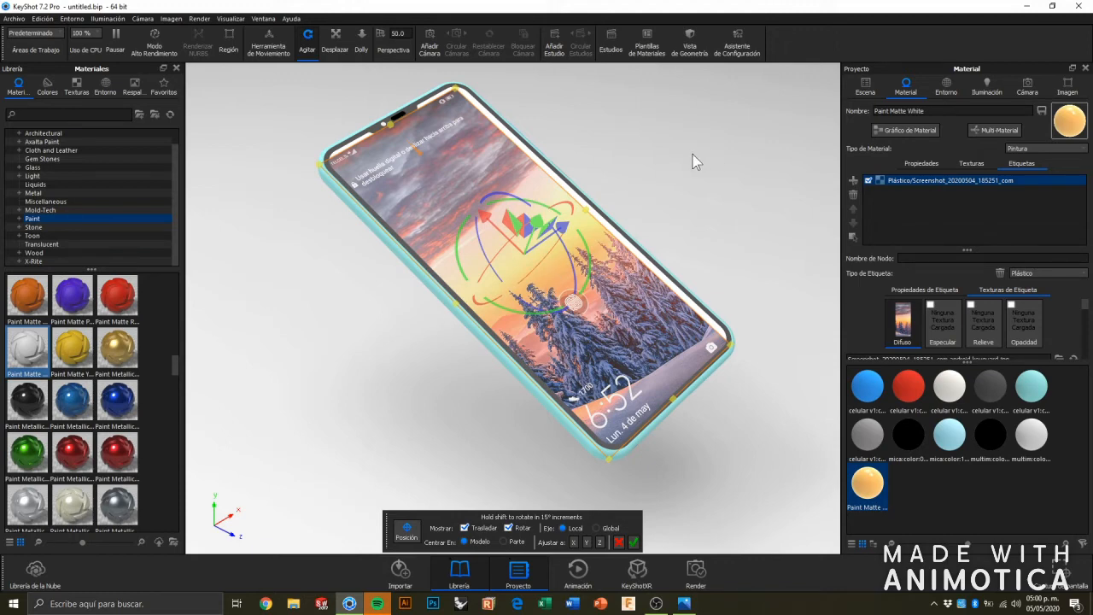
pyautogui.moveTo(694, 162); pyautogui.dragTo(565, 235)
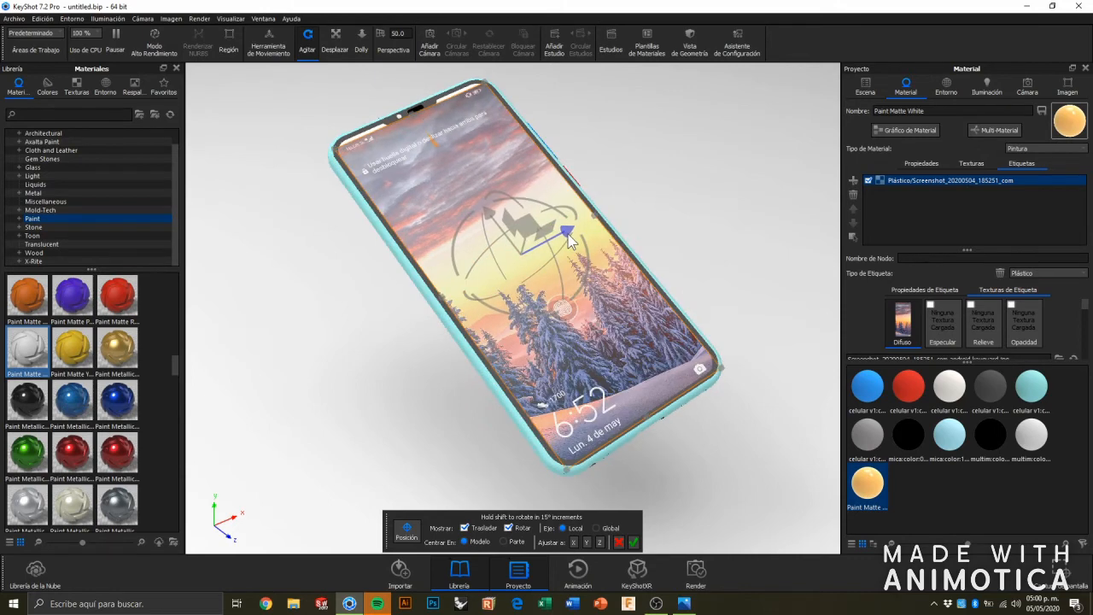
pyautogui.moveTo(493, 217); pyautogui.dragTo(491, 212)
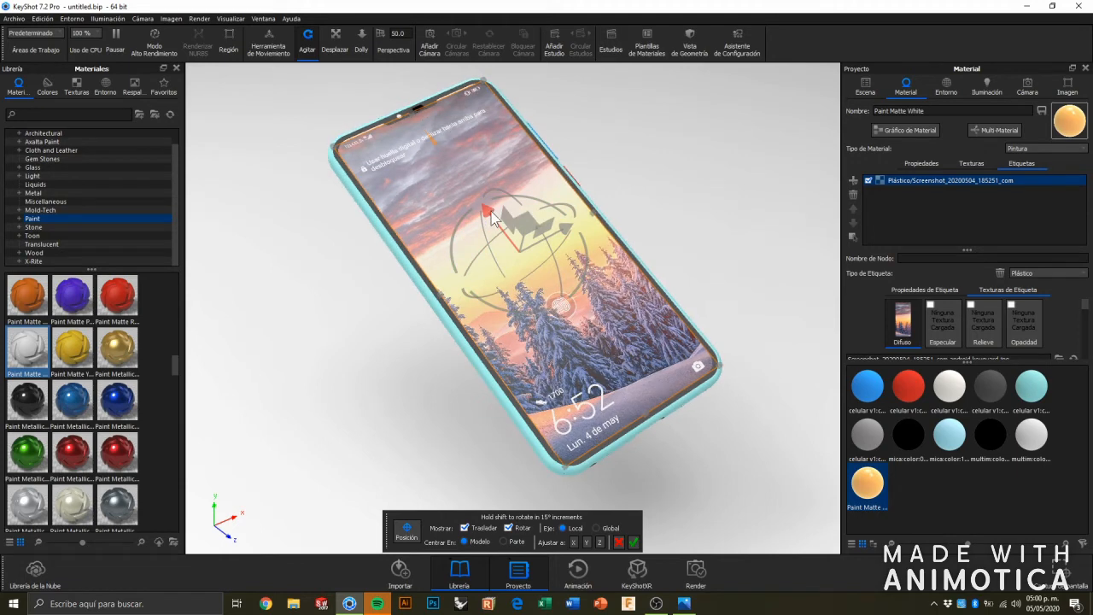
pyautogui.moveTo(485, 212); pyautogui.dragTo(485, 213)
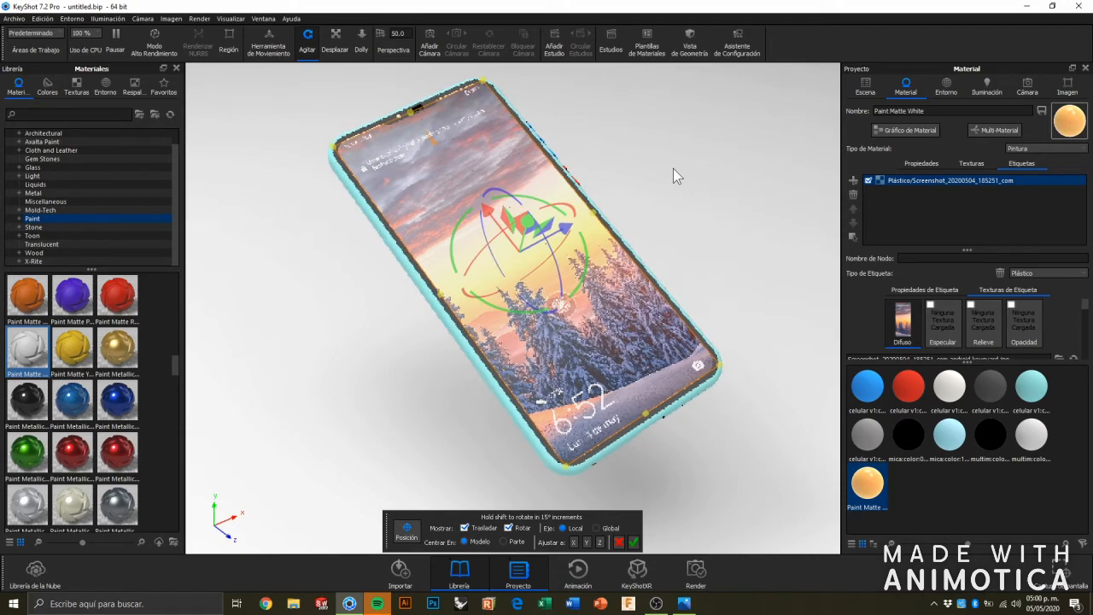
pyautogui.click(633, 543)
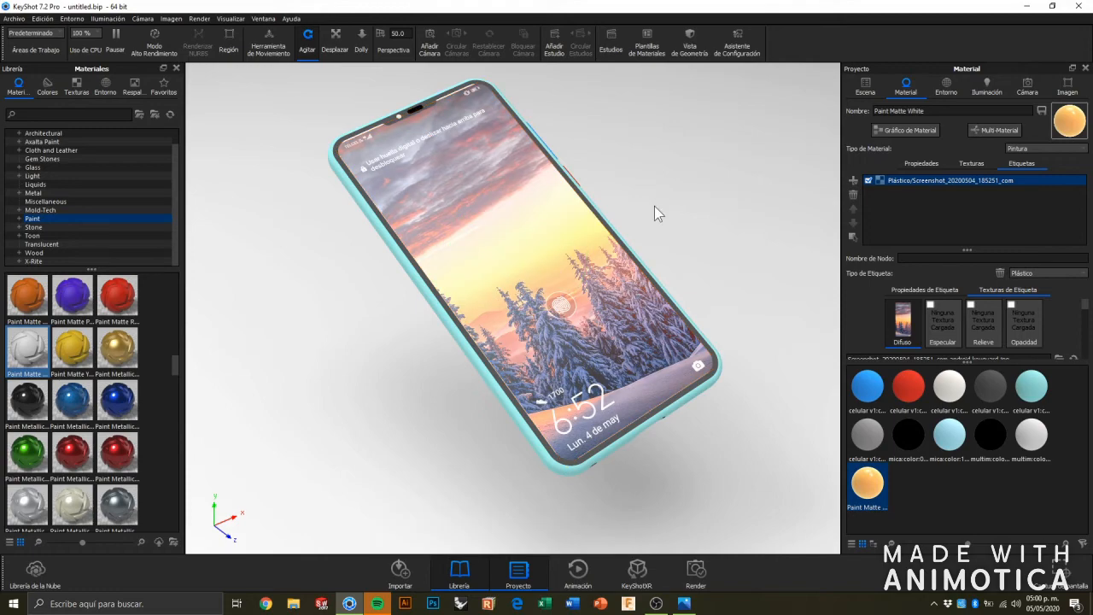
# Examine the wallpaper label's fit and the phone's lower edge at several distances and from a lower angle.
pyautogui.scroll(5, 370, 123)
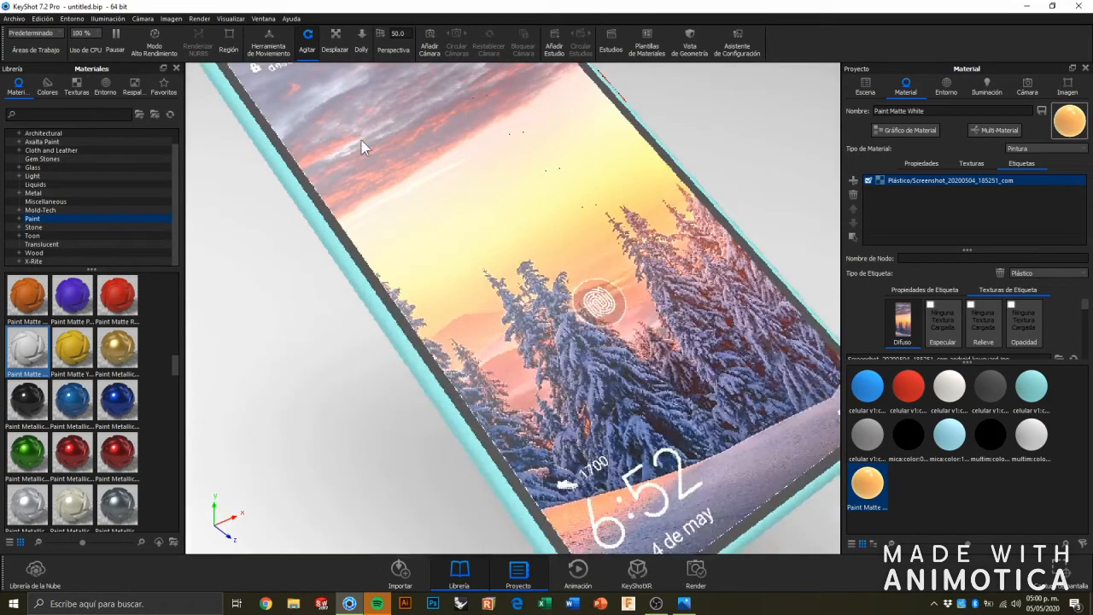
pyautogui.scroll(-5, 370, 125)
pyautogui.scroll(3, 667, 409)
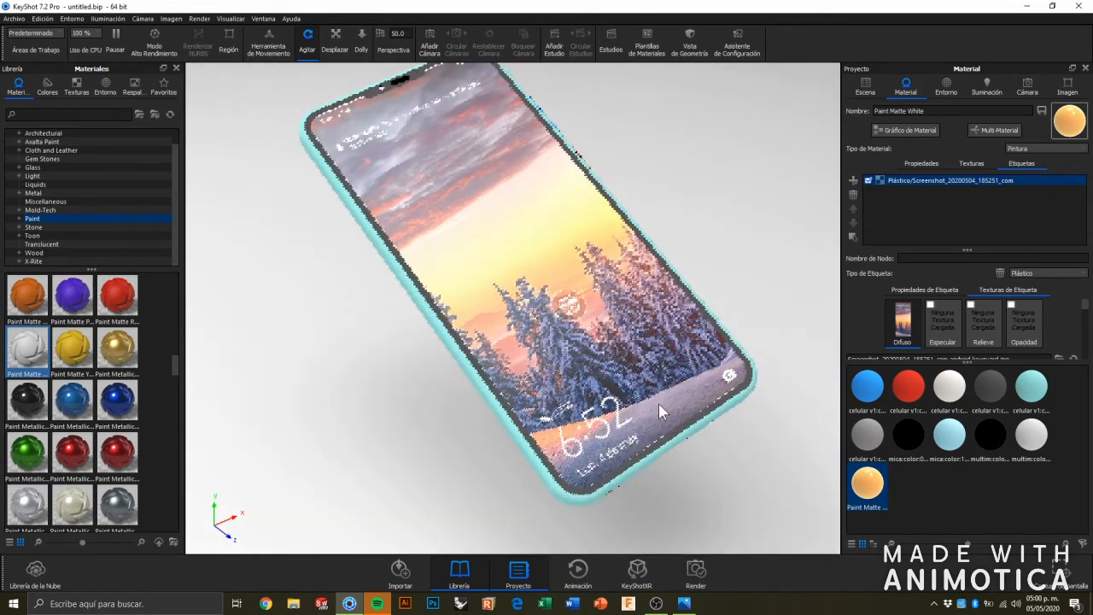
pyautogui.scroll(2, 658, 403)
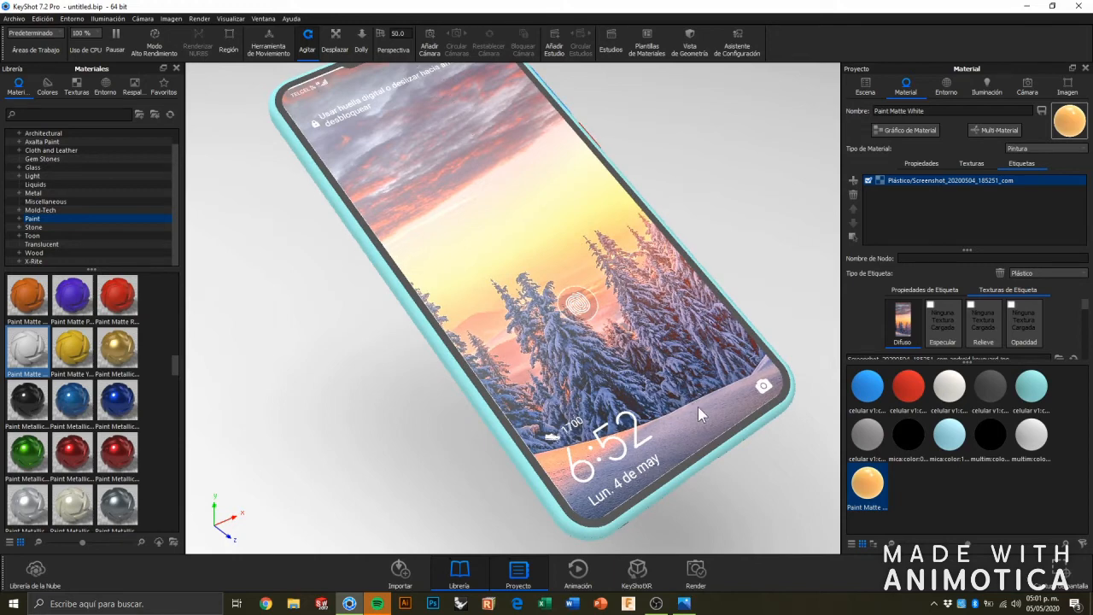
pyautogui.scroll(-4, 699, 411)
pyautogui.scroll(3, 597, 342)
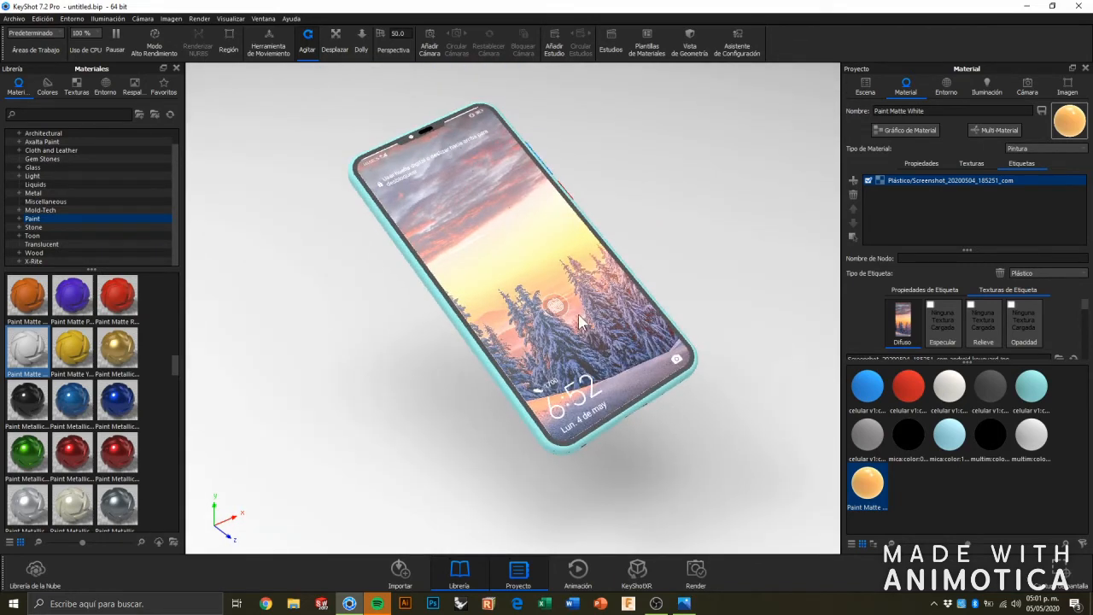
pyautogui.scroll(3, 457, 315)
pyautogui.scroll(-3, 457, 316)
pyautogui.moveTo(453, 340); pyautogui.dragTo(638, 236)
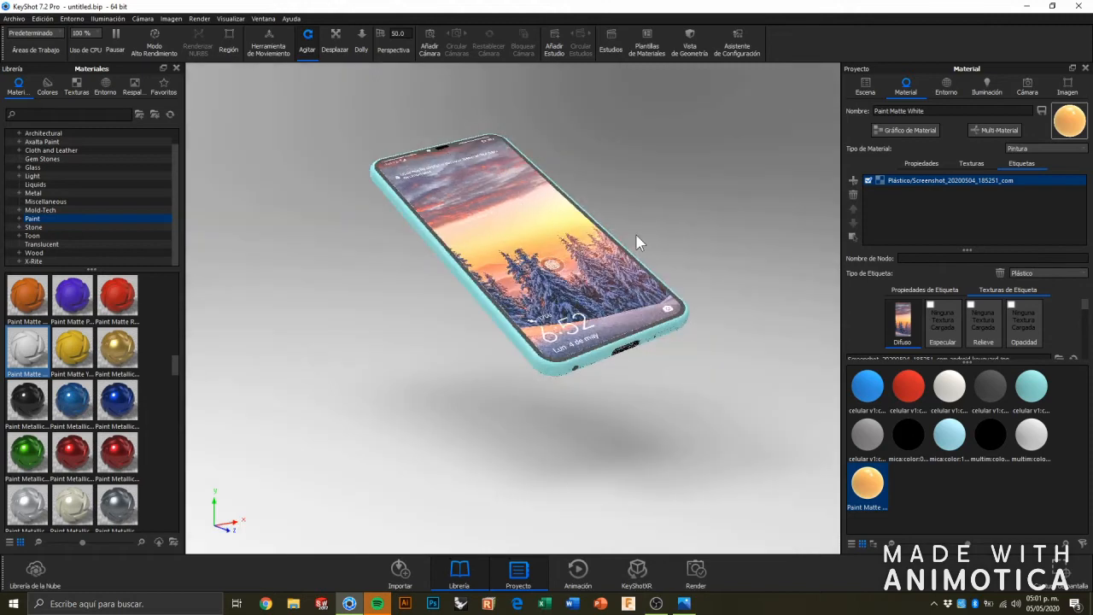
pyautogui.scroll(5, 603, 269)
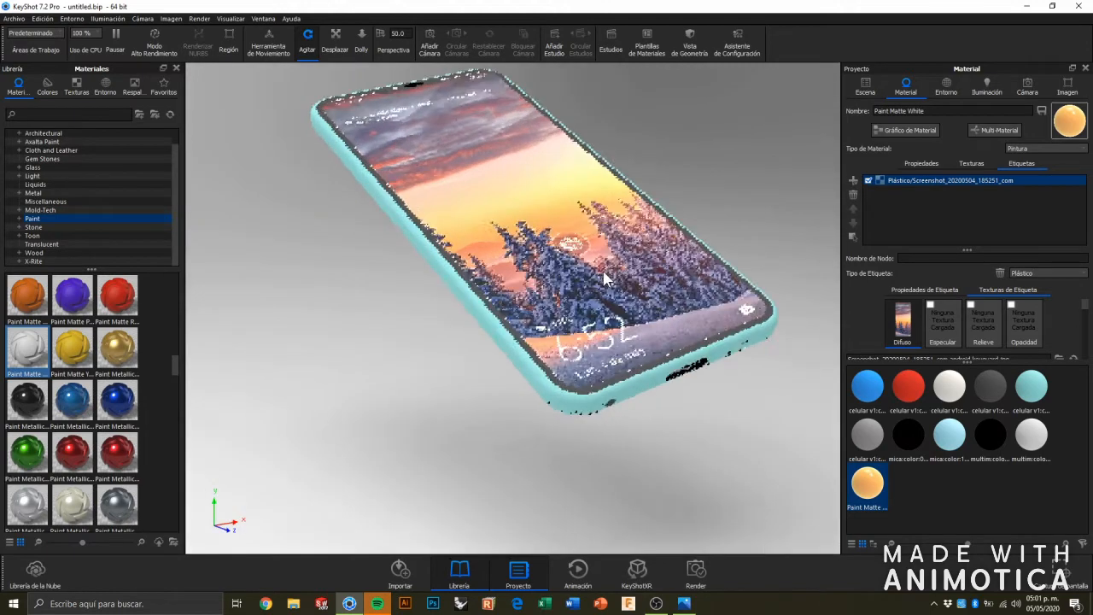
pyautogui.scroll(-3, 637, 253)
pyautogui.scroll(-2, 639, 252)
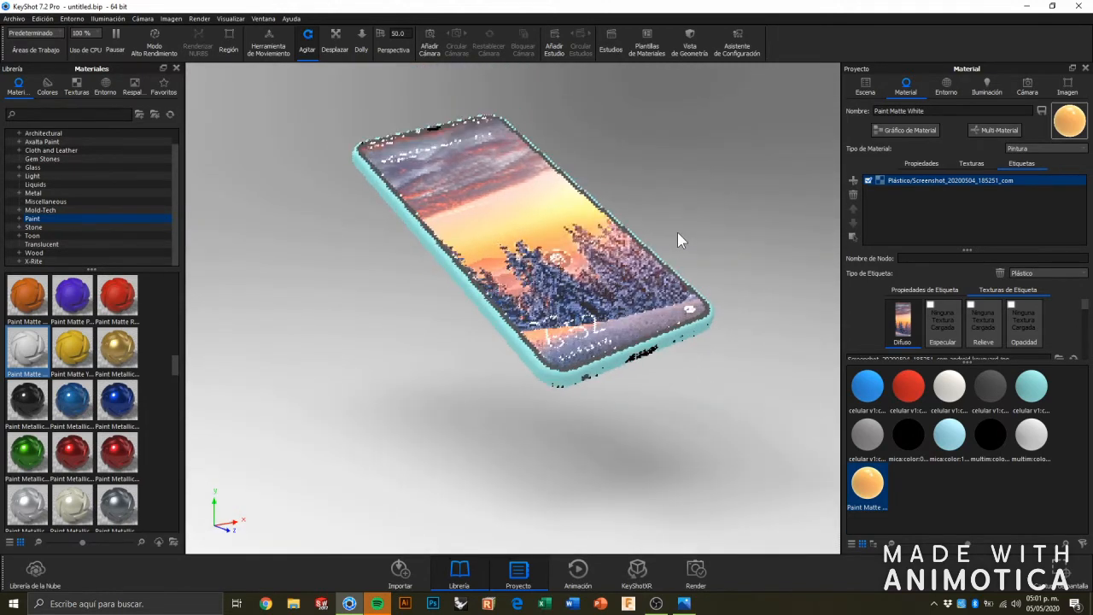
pyautogui.scroll(4, 678, 232)
pyautogui.moveTo(598, 146); pyautogui.dragTo(565, 181, button='middle')
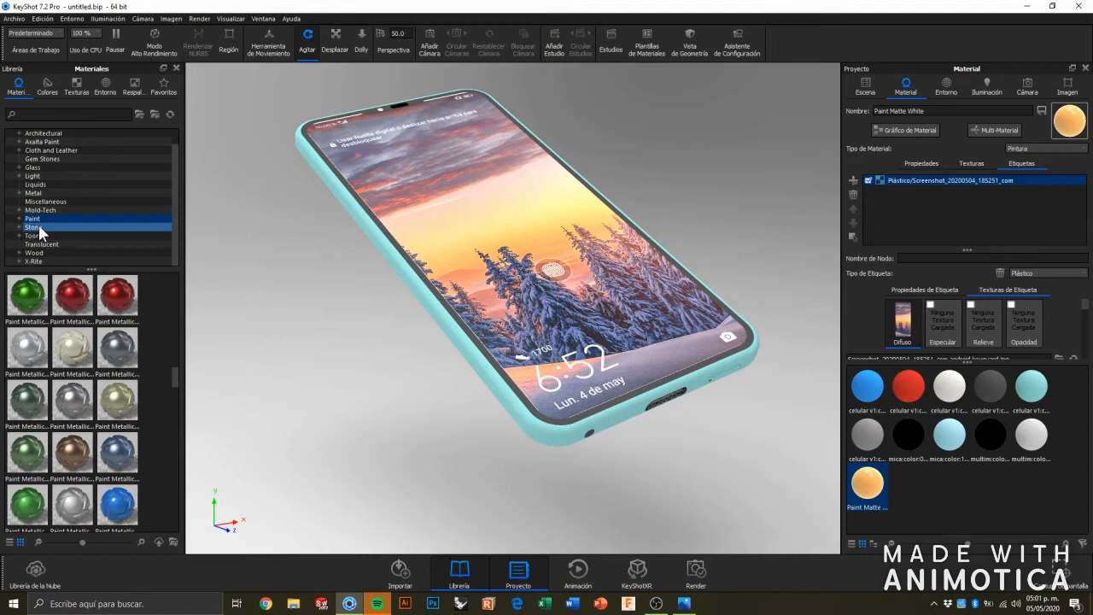
# Apply a blue anodized aluminum material from the Metal library category to the phone's turquoise body.
pyautogui.click(56, 193)
pyautogui.scroll(3, 101, 391)
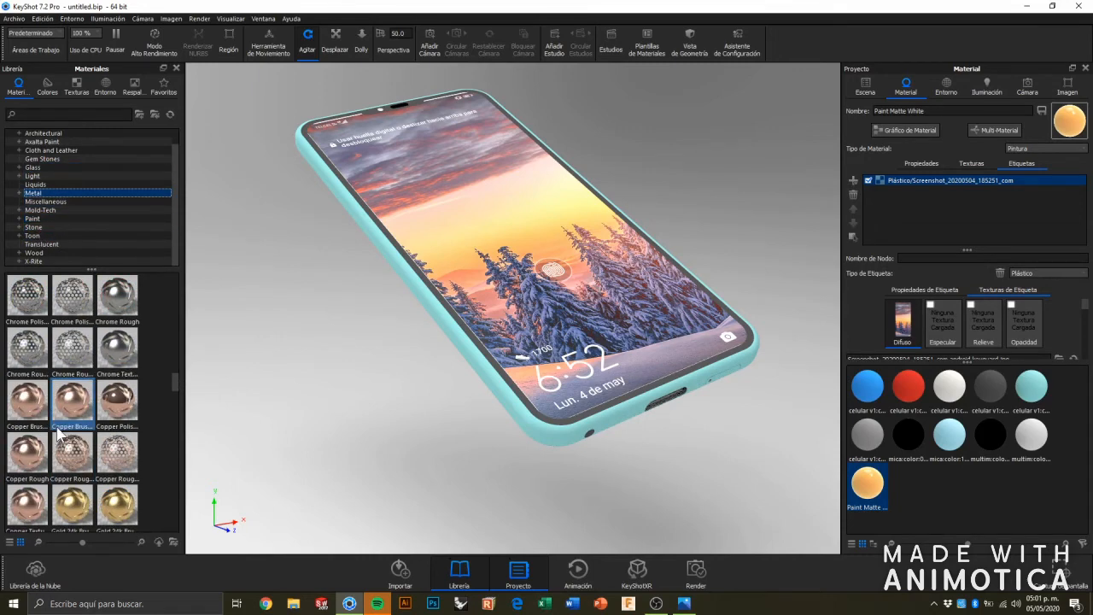
pyautogui.scroll(3, 101, 391)
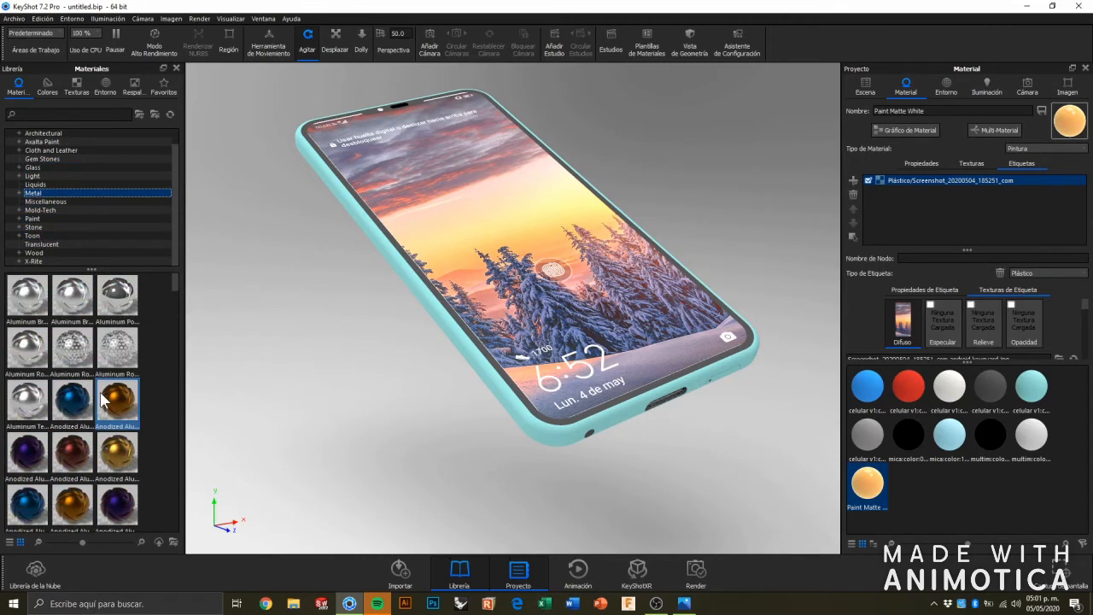
pyautogui.scroll(-3, 100, 398)
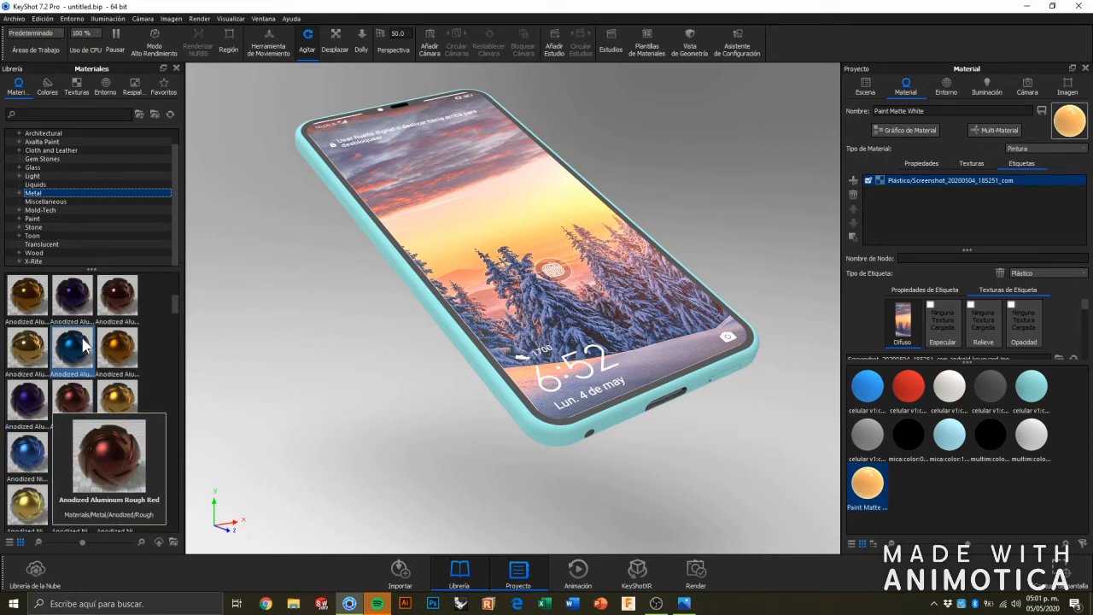
pyautogui.moveTo(85, 344)
pyautogui.moveTo(76, 350); pyautogui.dragTo(497, 393)
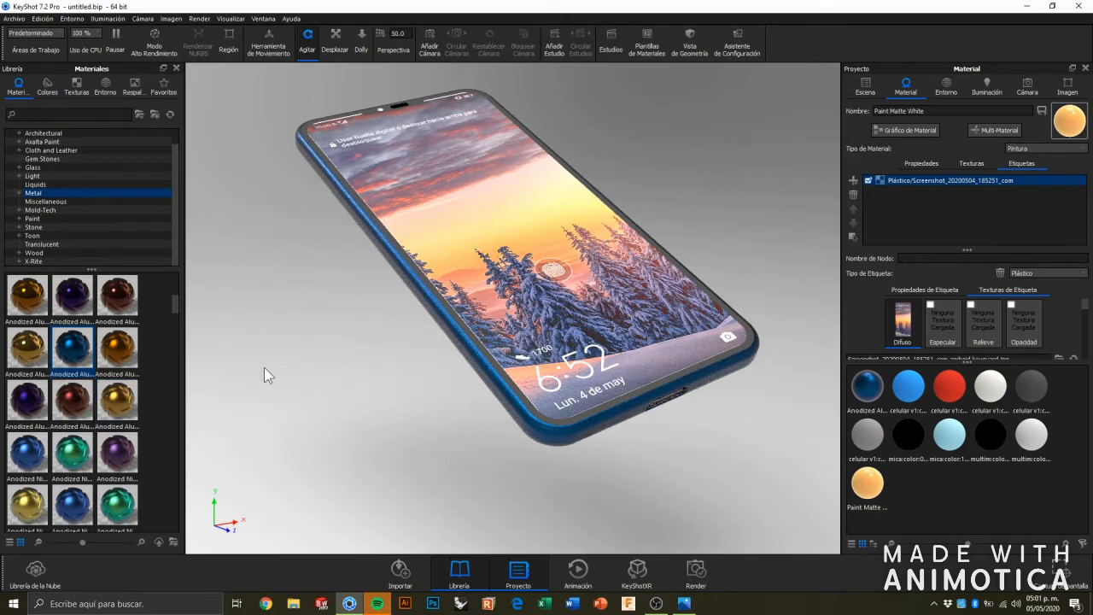
pyautogui.moveTo(66, 393)
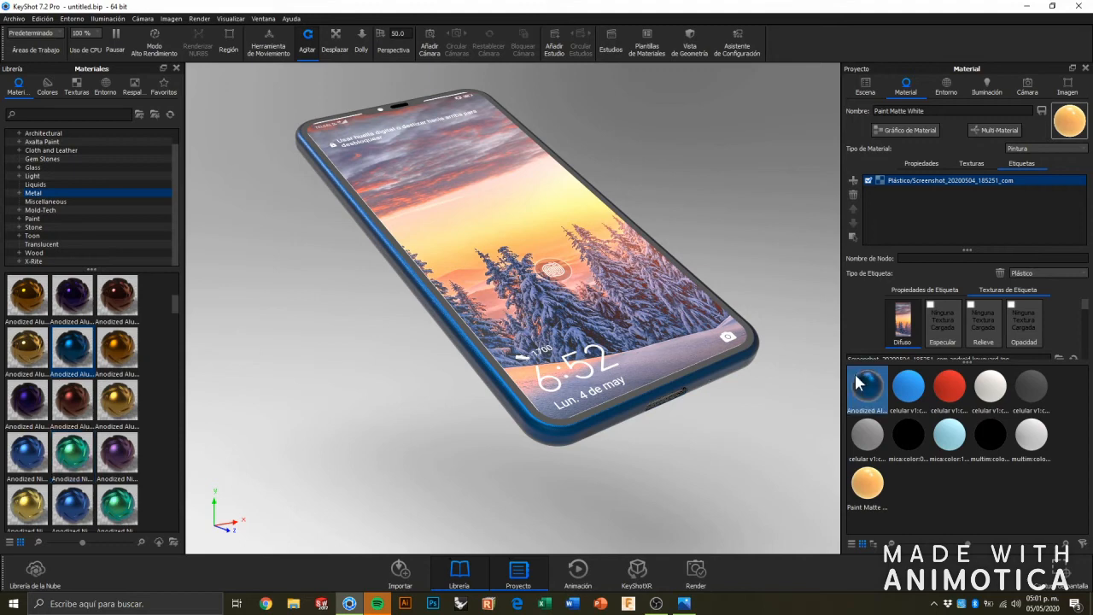
# Set the body's Anodized Aluminum Rough Blue to film refractive index 1.762, extinction coefficient 0.16 and film thickness 143 nm.
pyautogui.moveTo(861, 386)
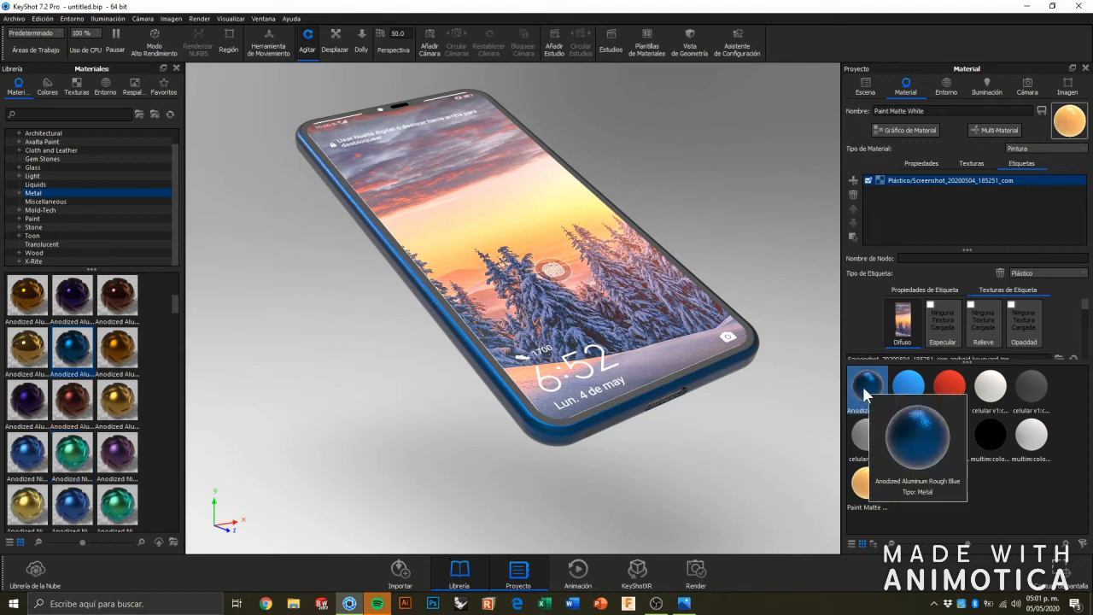
pyautogui.click(865, 391)
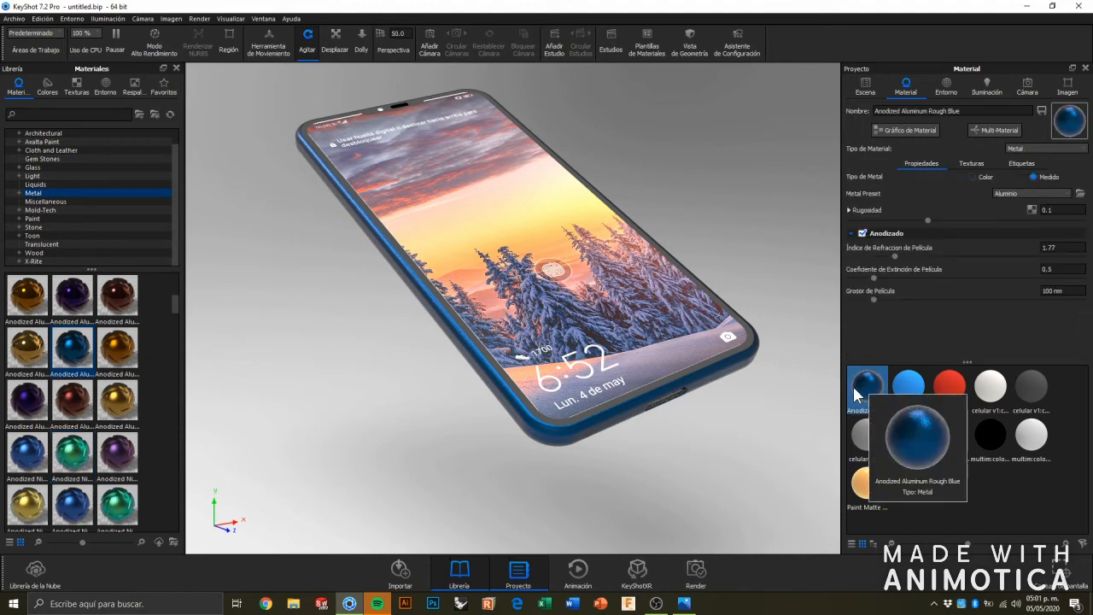
pyautogui.moveTo(897, 254); pyautogui.dragTo(858, 277)
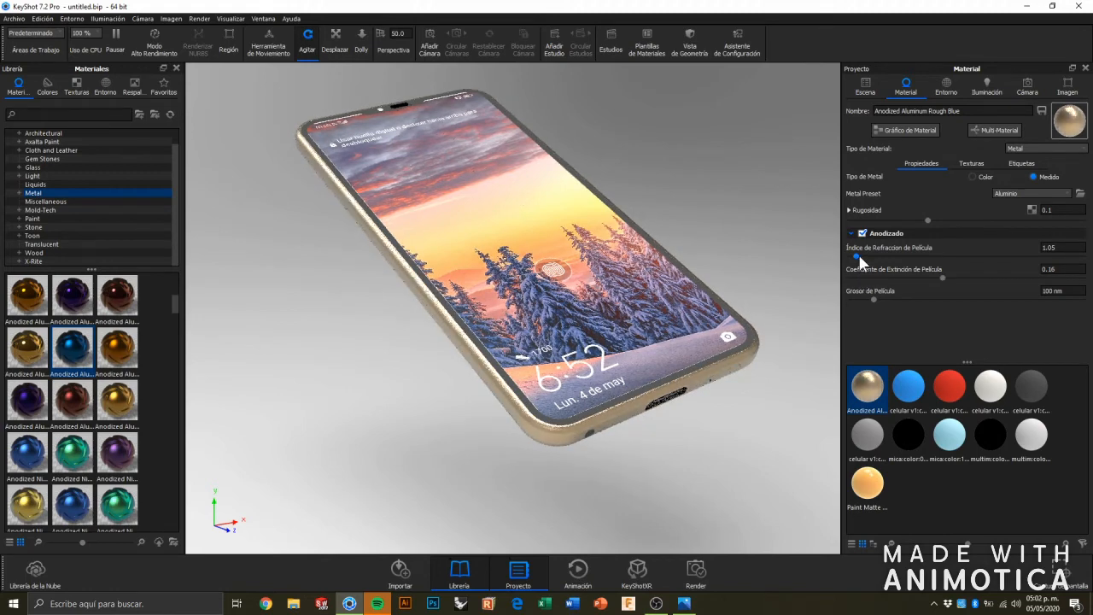
pyautogui.moveTo(857, 257); pyautogui.dragTo(939, 256)
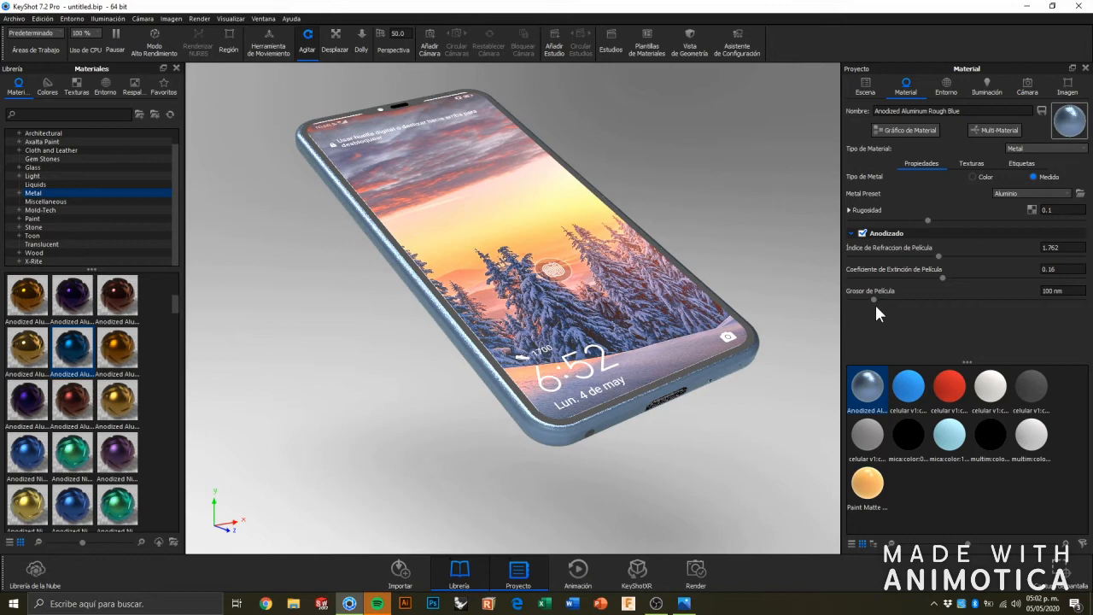
pyautogui.moveTo(876, 301)
pyautogui.mouseDown()
pyautogui.moveTo(858, 301)
pyautogui.moveTo(884, 300)
pyautogui.mouseUp()
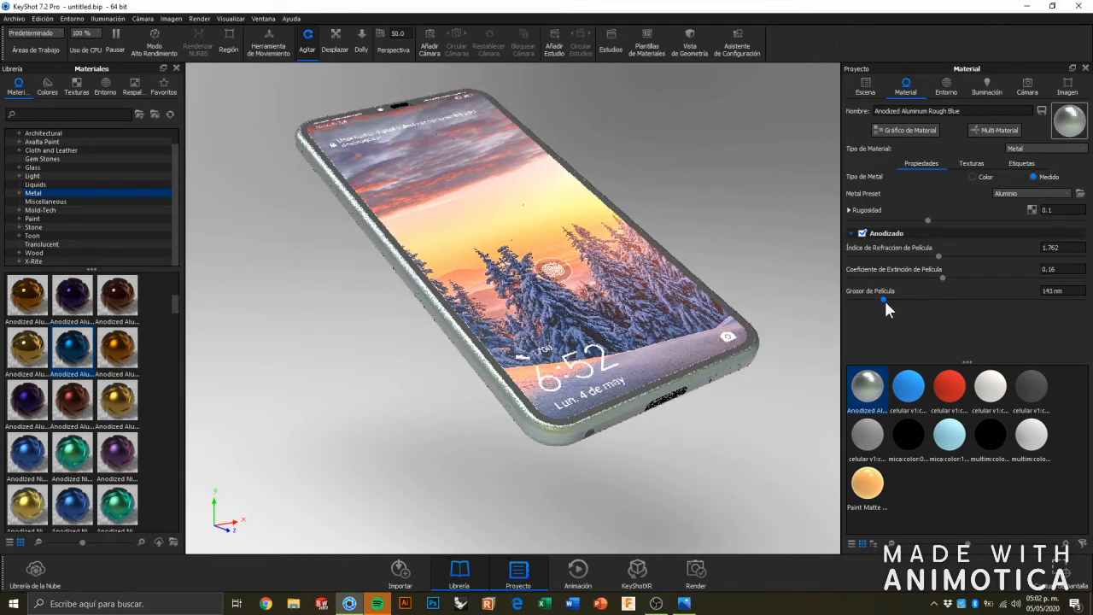
# Apply the Light Oak material from the Wood library category to the phone's body.
pyautogui.moveTo(753, 254); pyautogui.dragTo(443, 261)
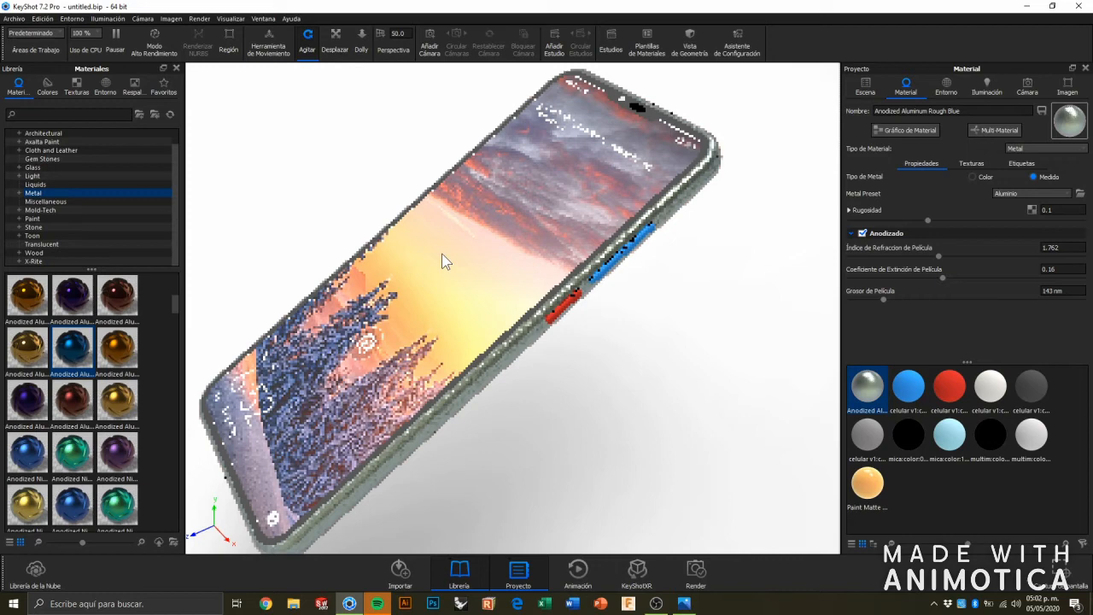
pyautogui.moveTo(442, 253); pyautogui.dragTo(848, 448)
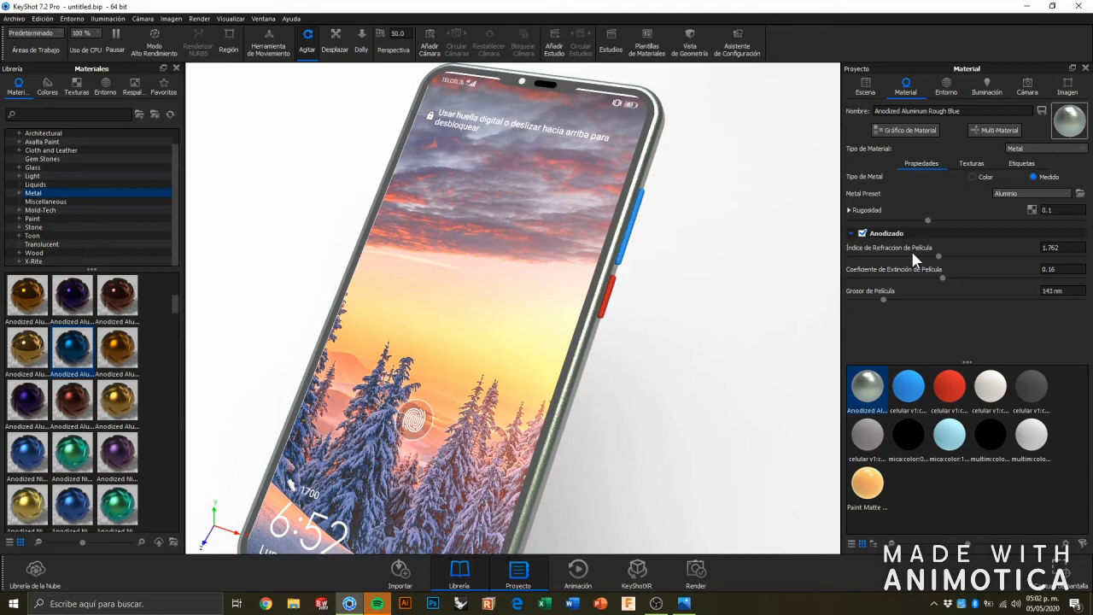
pyautogui.scroll(-3, 348, 378)
pyautogui.scroll(3, 305, 356)
pyautogui.moveTo(304, 356); pyautogui.dragTo(559, 303)
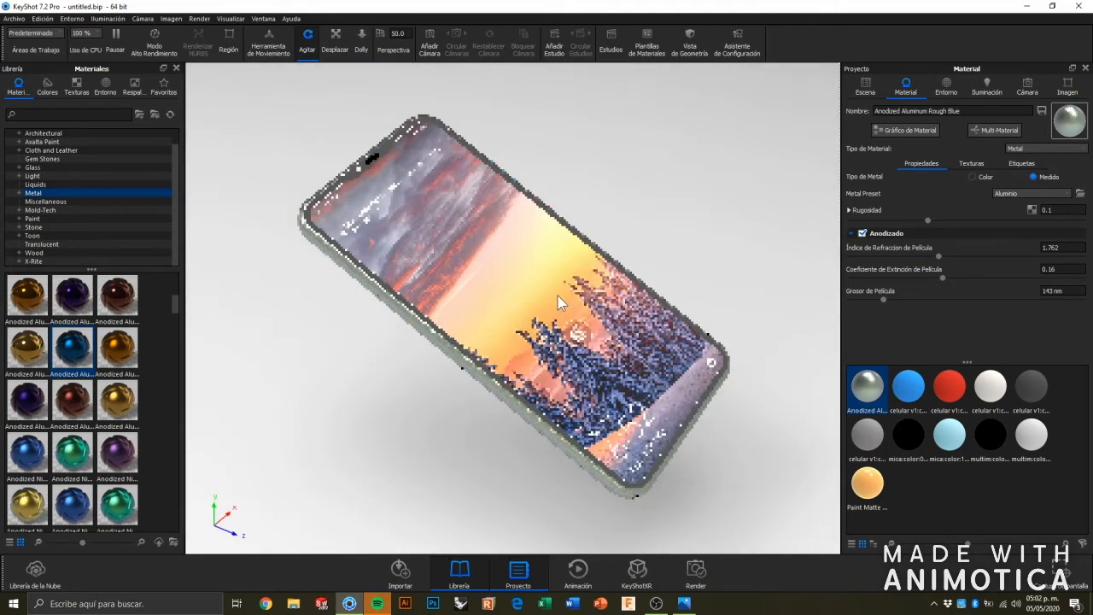
pyautogui.scroll(3, 560, 303)
pyautogui.click(34, 253)
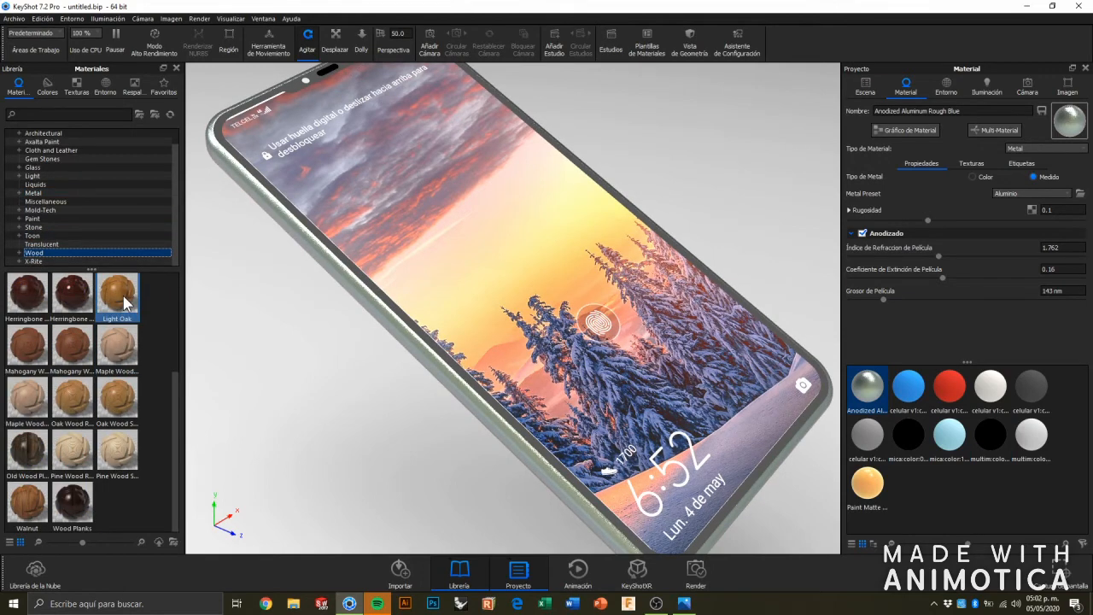
pyautogui.moveTo(125, 302)
pyautogui.moveTo(124, 303); pyautogui.dragTo(365, 304)
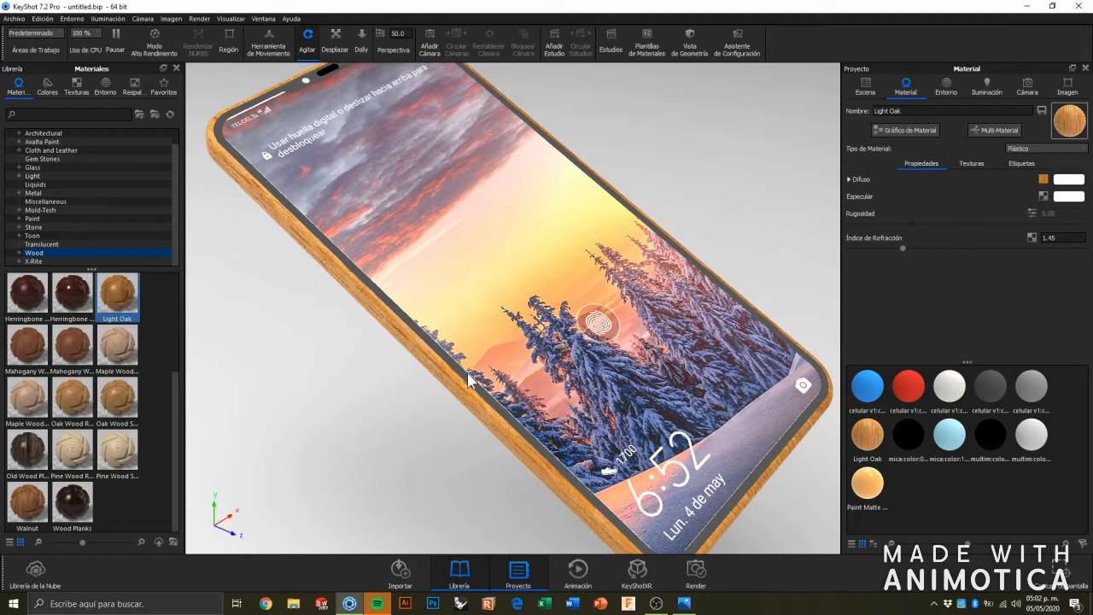
# Lower the Light Oak material's refractive index to 1.04 and set its texture width and height to 13.23 cm.
pyautogui.moveTo(899, 250); pyautogui.dragTo(849, 247)
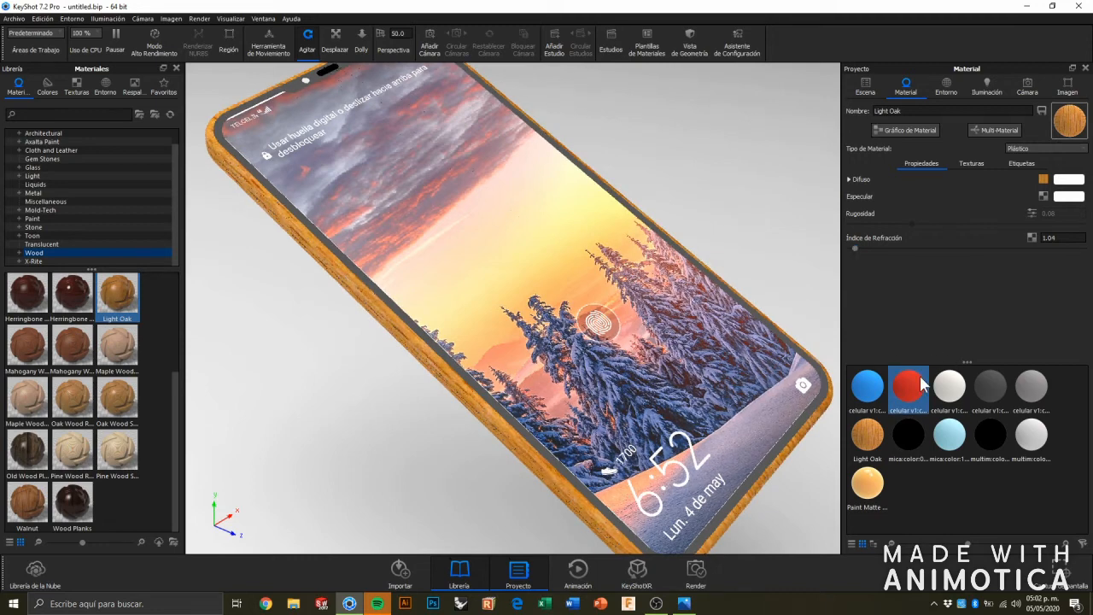
pyautogui.click(970, 162)
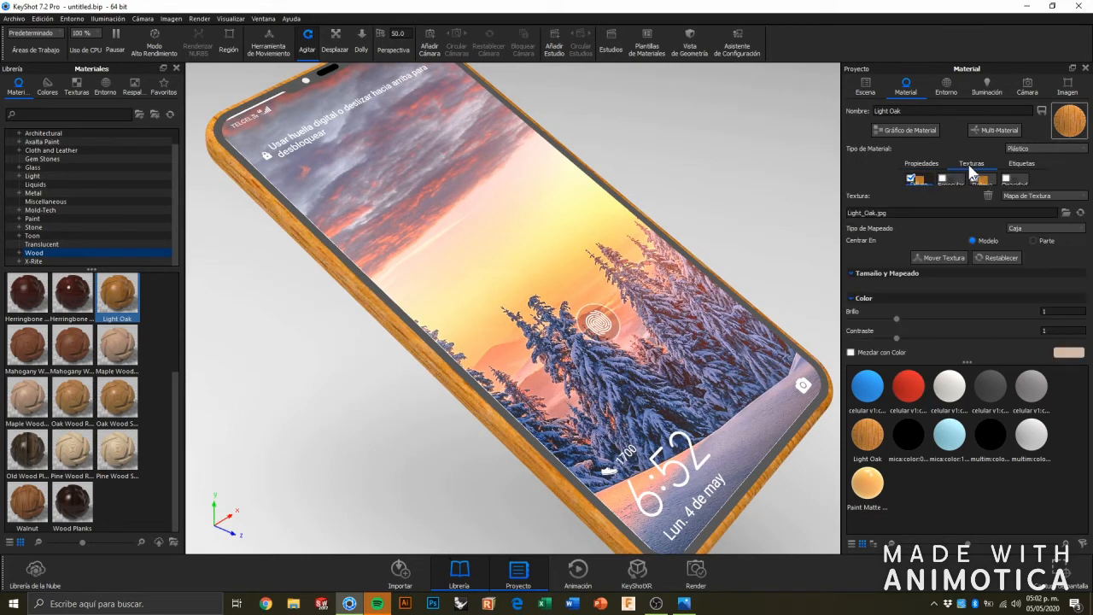
pyautogui.scroll(-3, 905, 289)
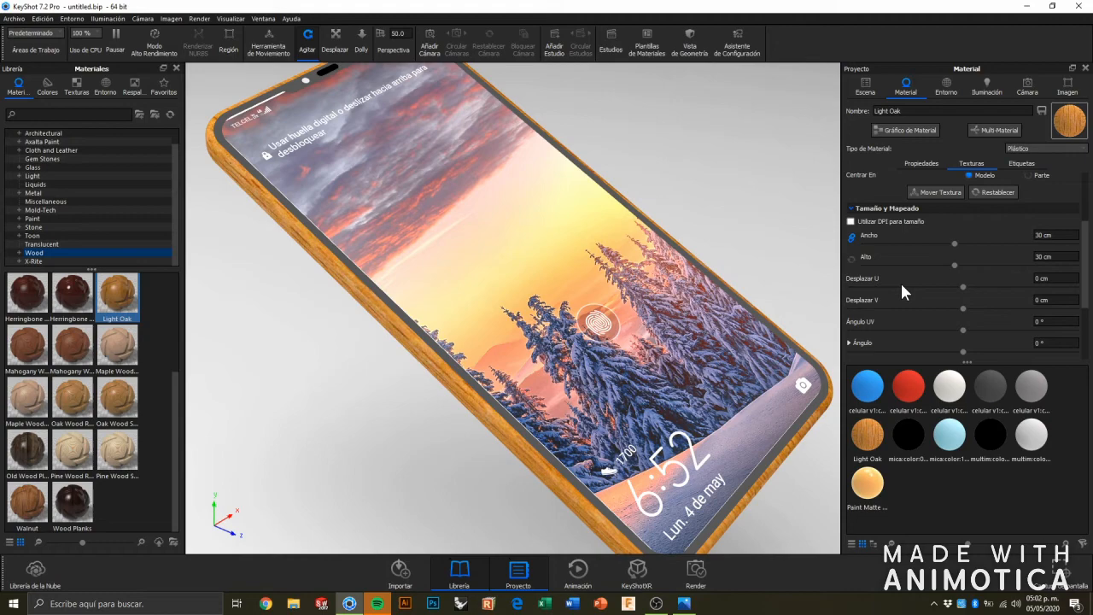
pyautogui.moveTo(375, 333); pyautogui.dragTo(537, 216)
pyautogui.scroll(8, 543, 184)
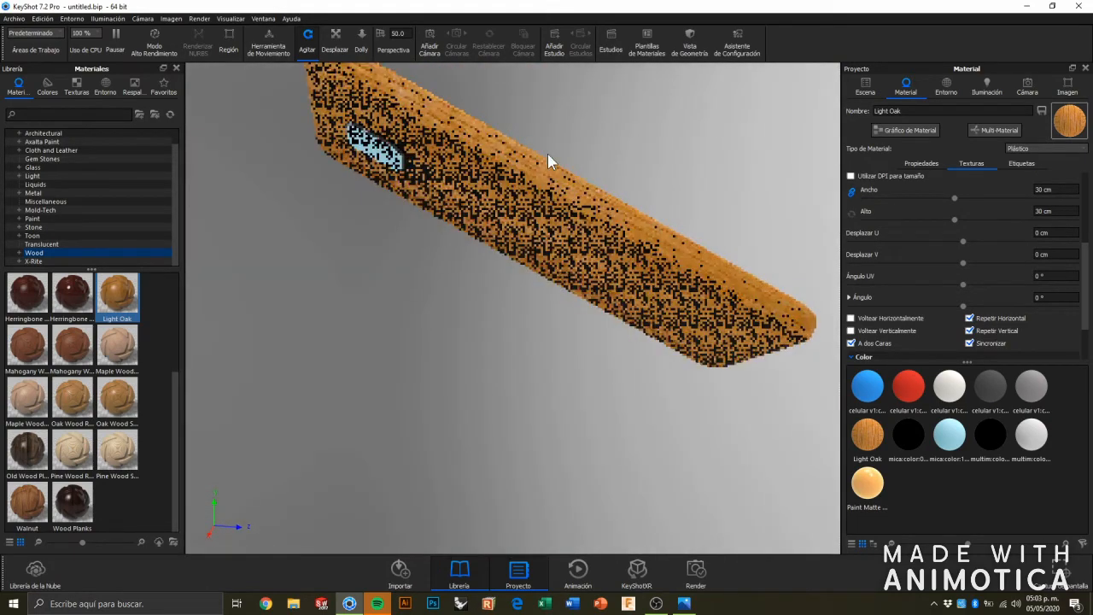
pyautogui.scroll(-4, 659, 176)
pyautogui.scroll(4, 658, 179)
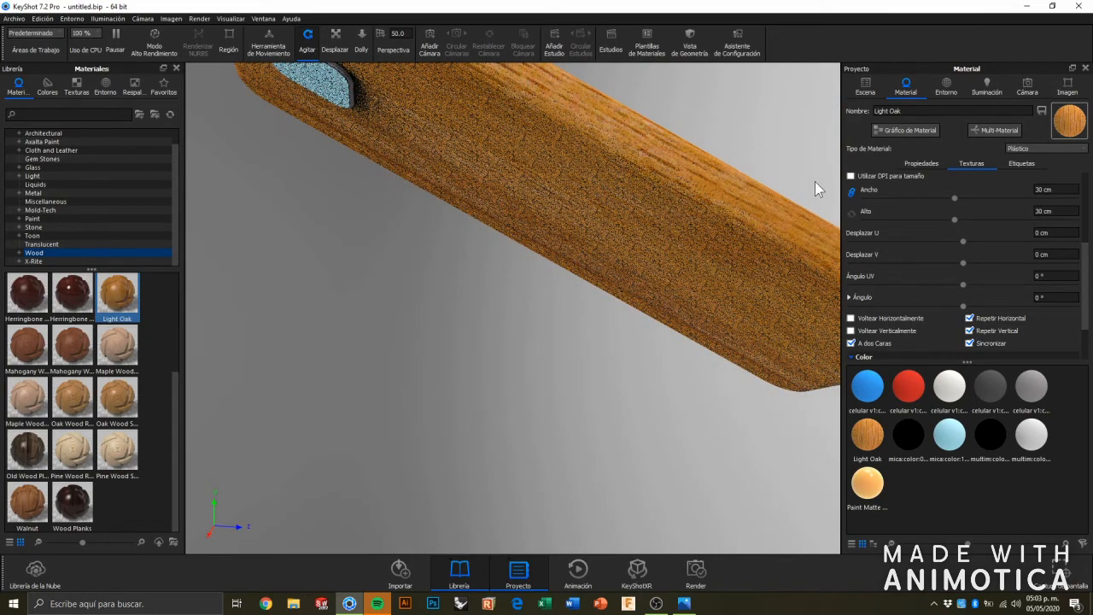
pyautogui.moveTo(955, 196); pyautogui.dragTo(904, 194)
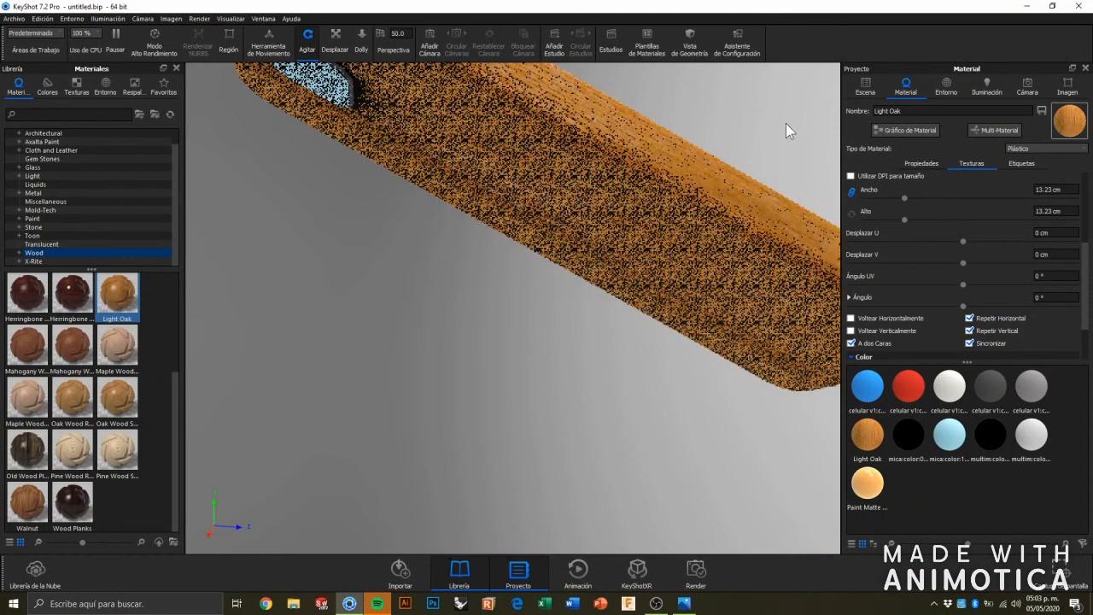
pyautogui.moveTo(773, 145); pyautogui.dragTo(578, 263)
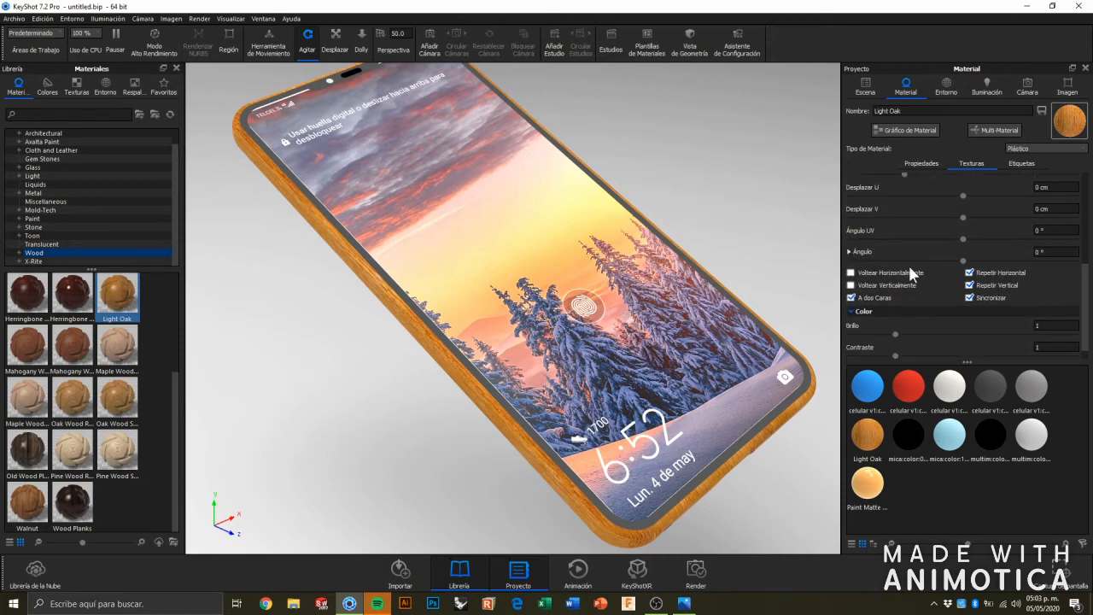
pyautogui.scroll(-3, 909, 265)
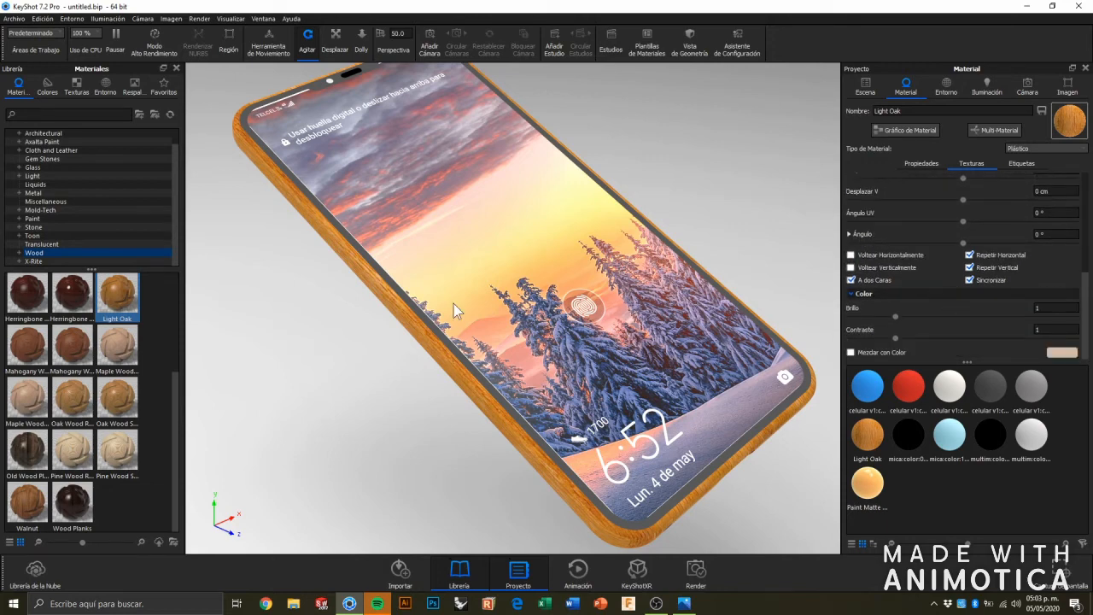
pyautogui.moveTo(108, 304)
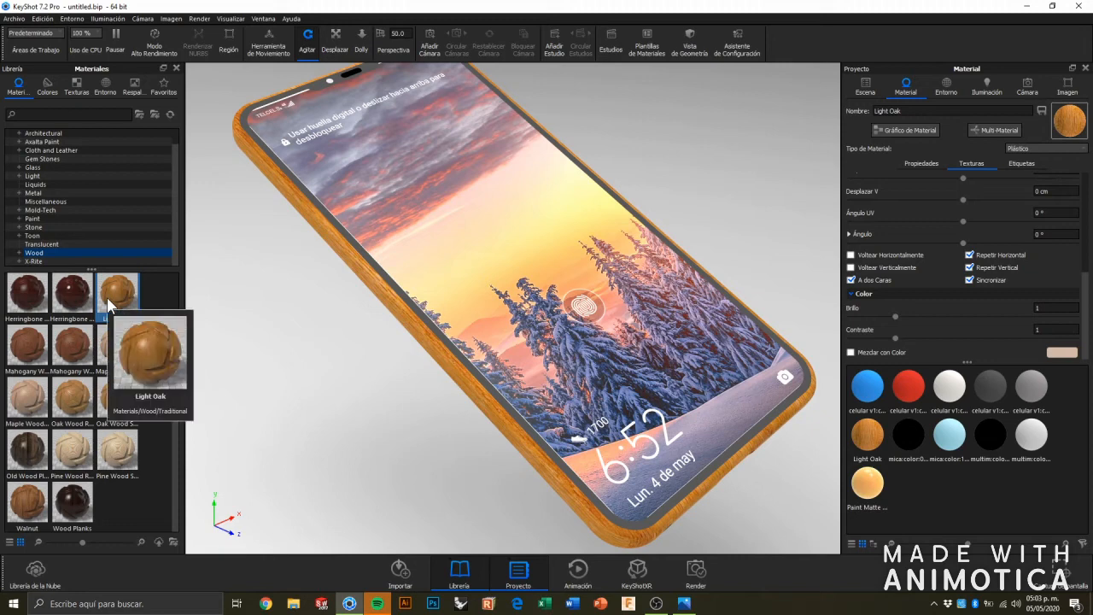
# Apply the 3 Point Light 4K studio environment and move its Overhead Gradient pin up above the middle round pin in the HDRI map.
pyautogui.click(945, 88)
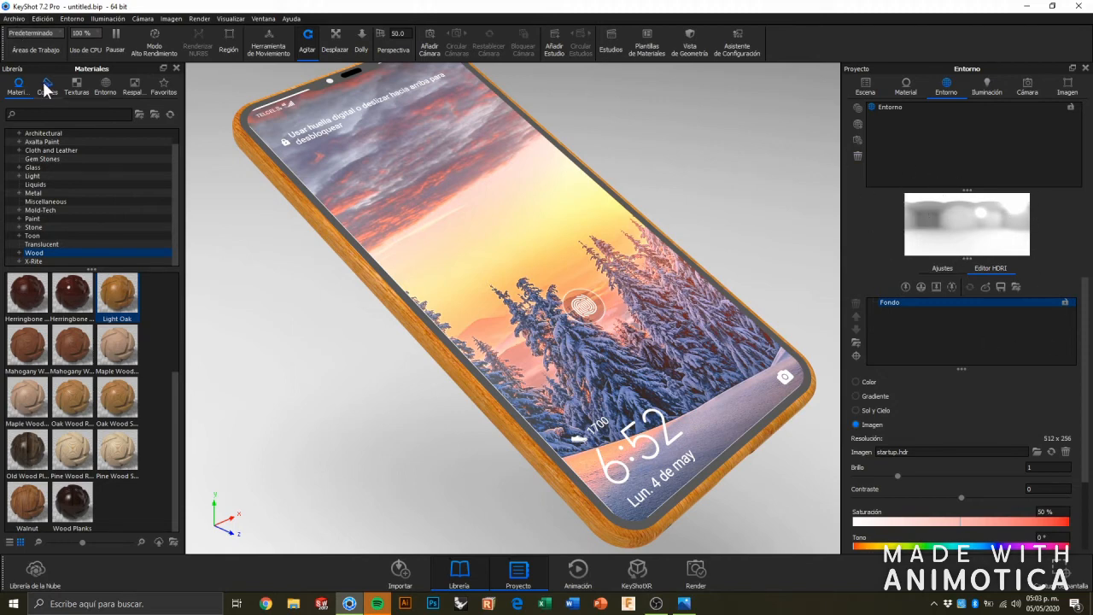
pyautogui.click(106, 86)
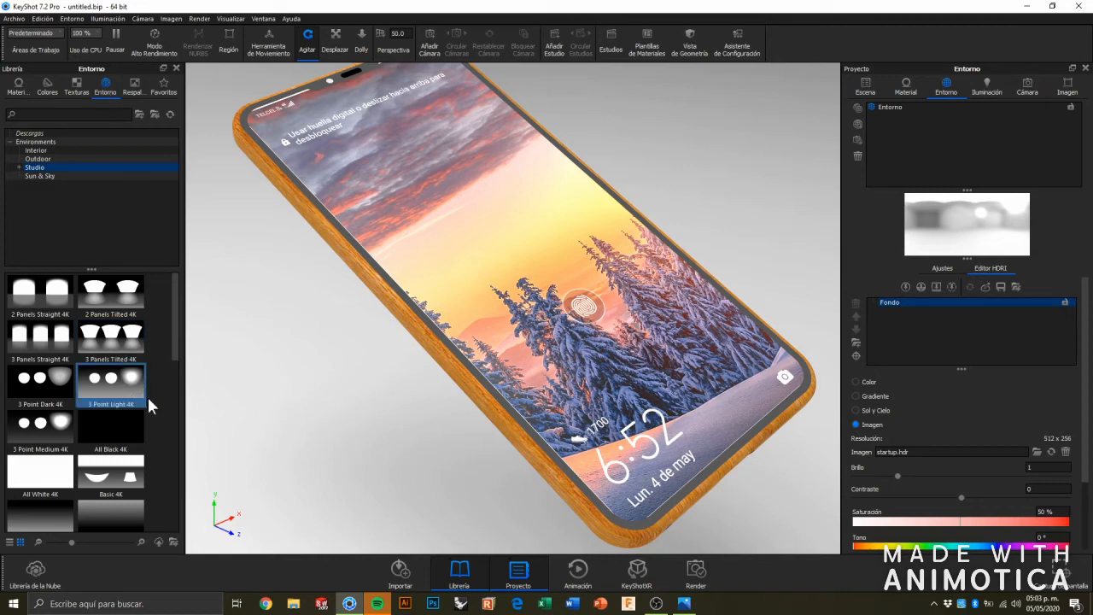
pyautogui.click(279, 384)
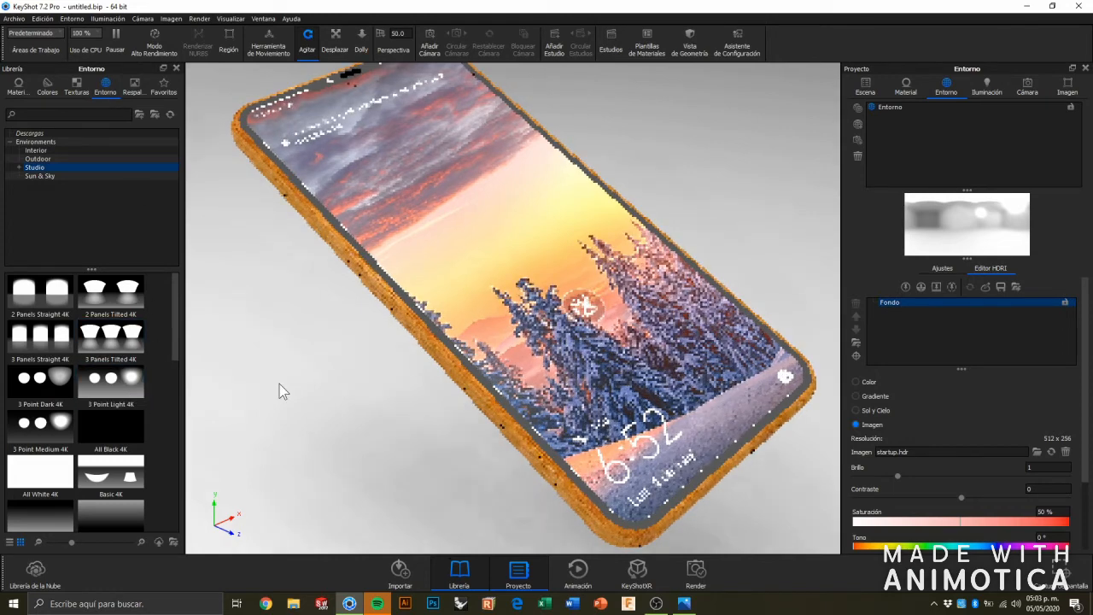
pyautogui.scroll(-5, 334, 321)
pyautogui.scroll(1, 334, 321)
pyautogui.moveTo(111, 389); pyautogui.dragTo(255, 276)
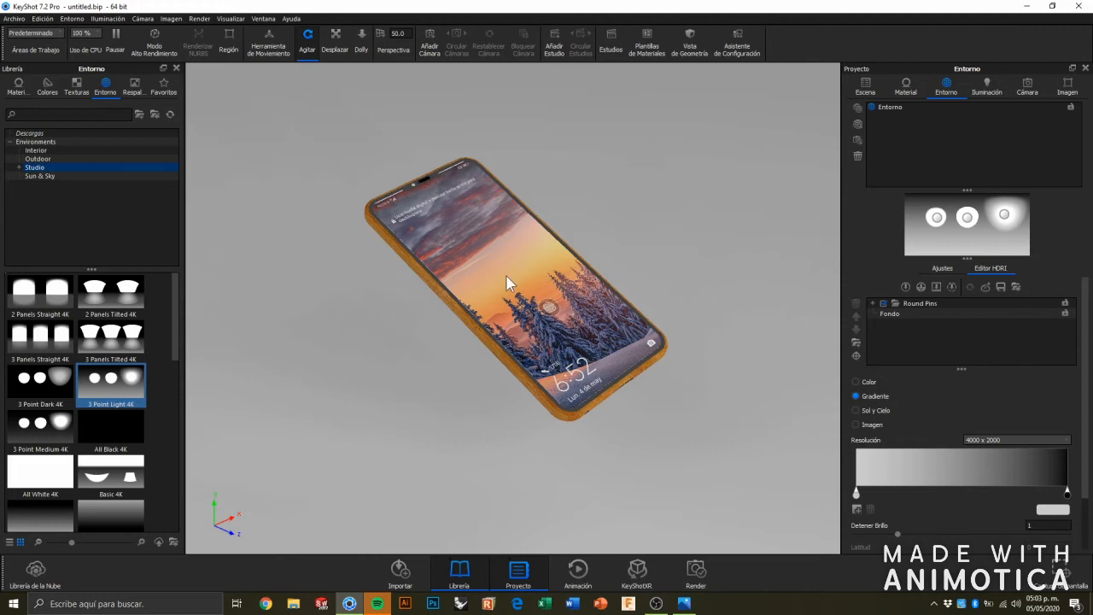
pyautogui.click(1004, 216)
pyautogui.moveTo(993, 212); pyautogui.dragTo(965, 205)
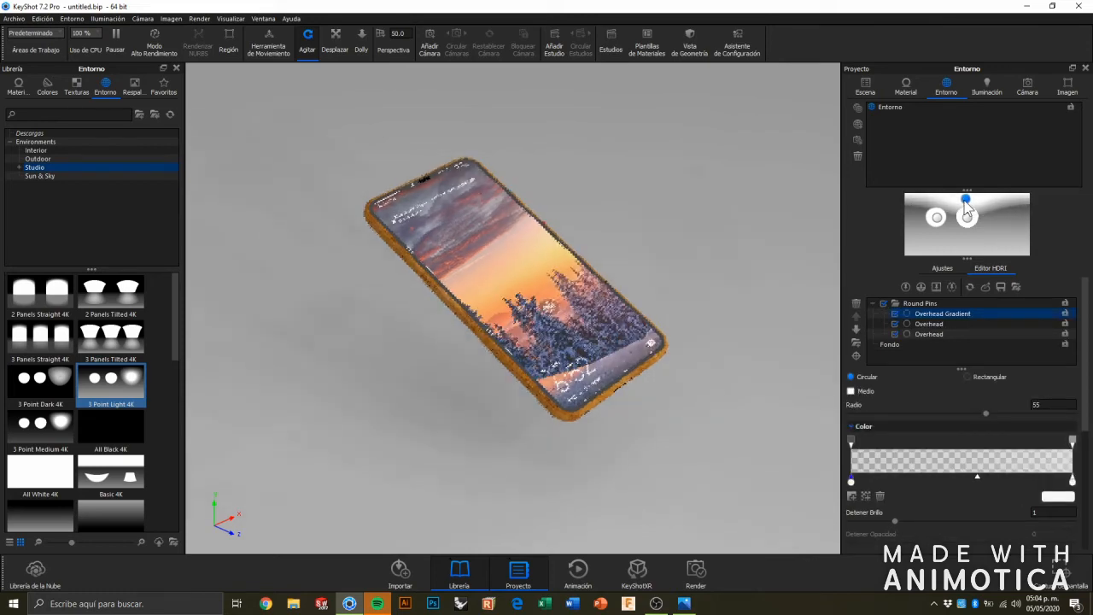
# Place the middle Overhead pin's highlight on the phone's lower right corner and reduce the pin's radius to 24.66.
pyautogui.click(968, 218)
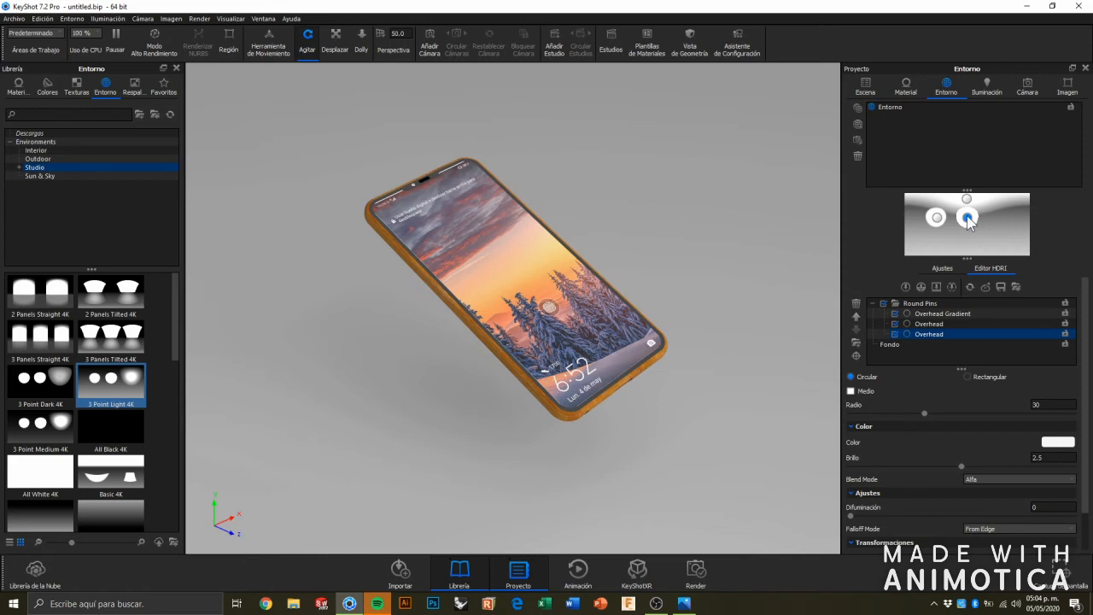
pyautogui.click(857, 356)
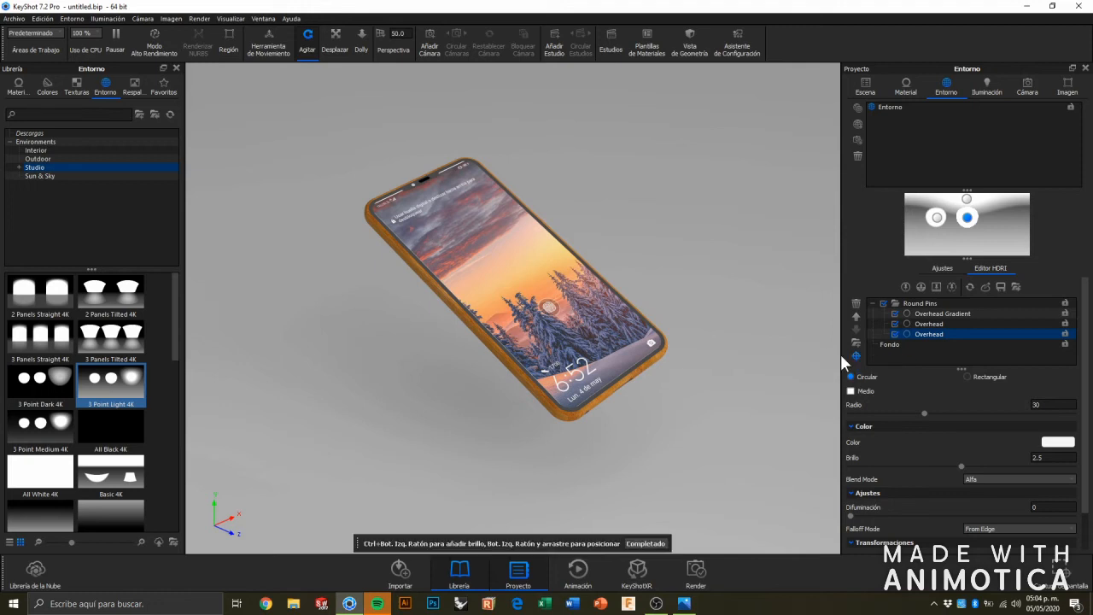
pyautogui.click(666, 349)
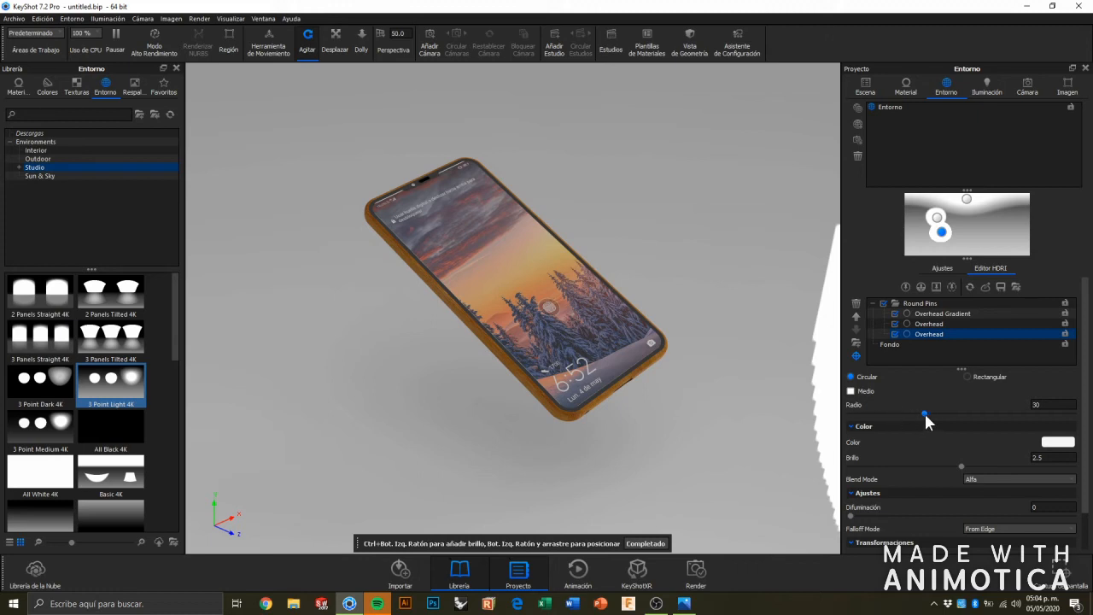
pyautogui.moveTo(925, 412)
pyautogui.mouseDown()
pyautogui.moveTo(961, 415)
pyautogui.moveTo(910, 411)
pyautogui.mouseUp()
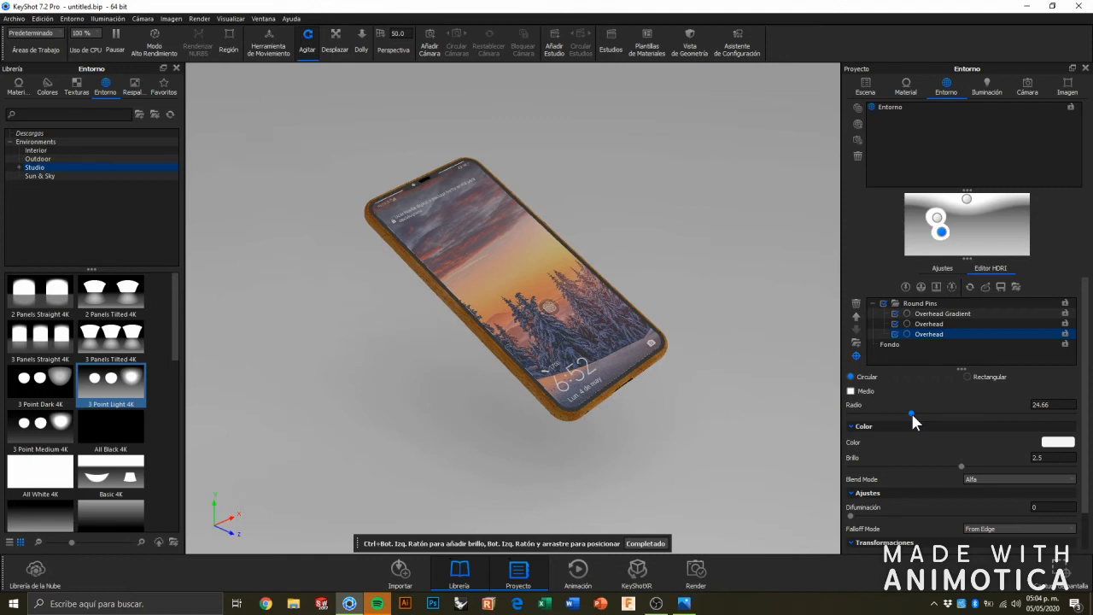
# Place the other Overhead pin's highlight on the phone's upper left corner and enlarge its radius to 51.48.
pyautogui.click(936, 218)
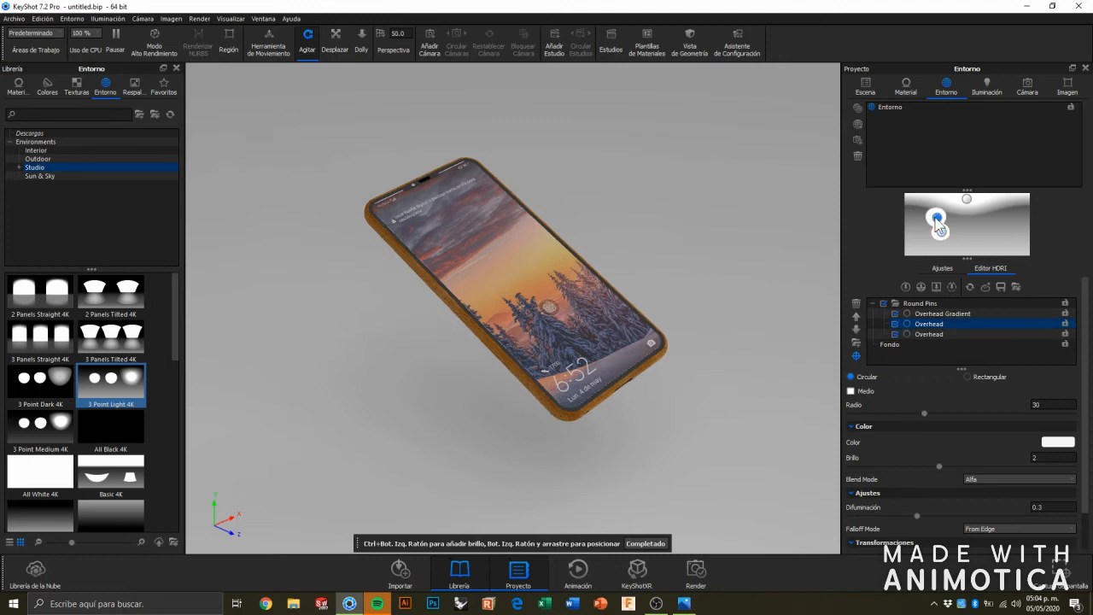
pyautogui.click(368, 213)
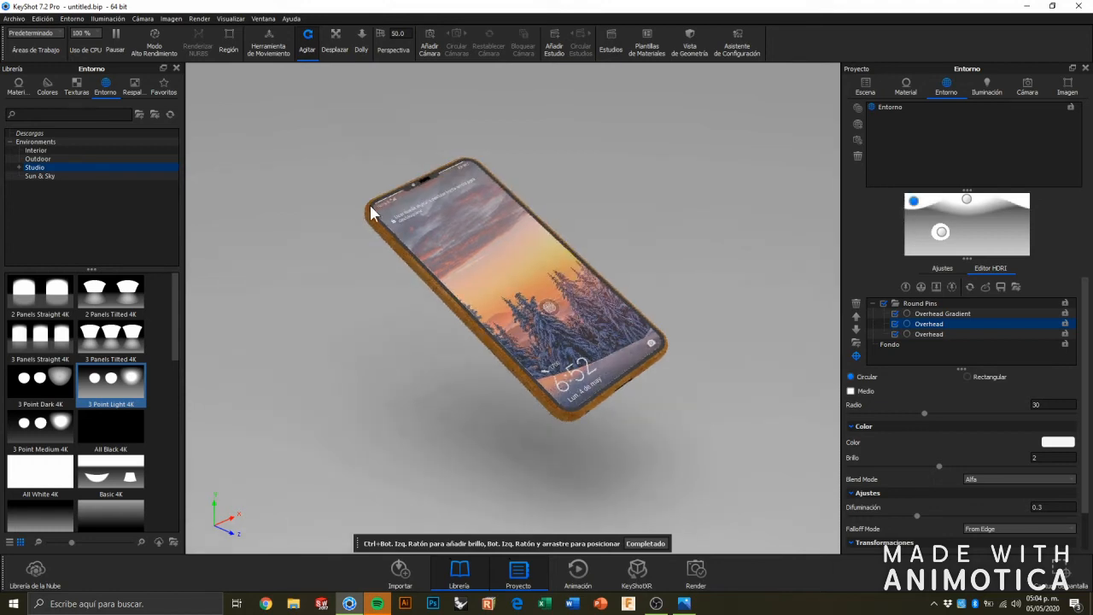
pyautogui.moveTo(924, 412); pyautogui.dragTo(977, 413)
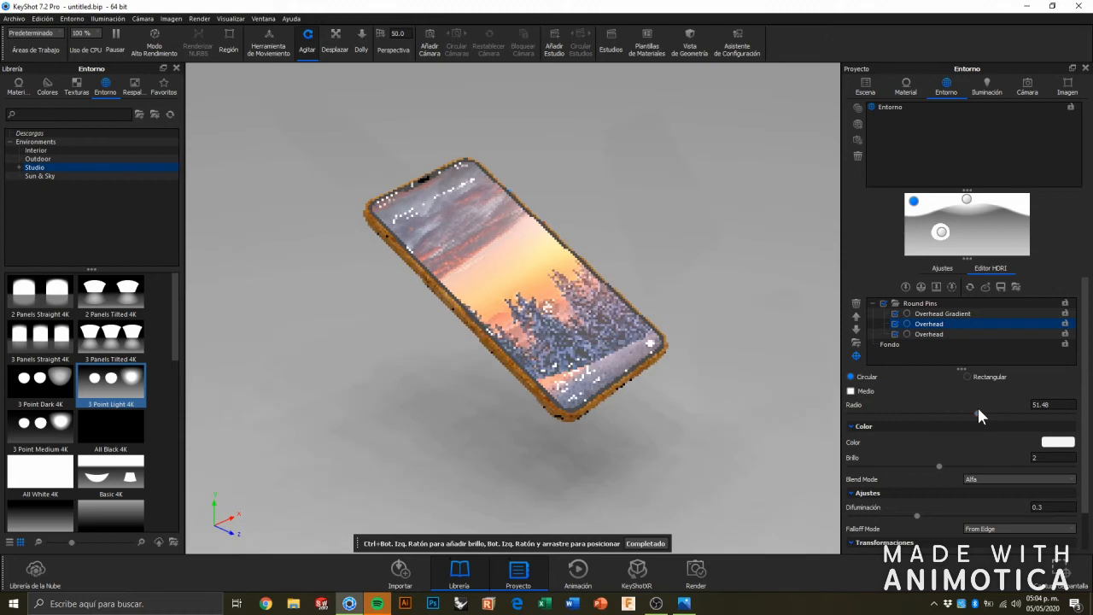
# Set the black end stop of the HDRI background gradient to a light red, RGB 237, 68, 68.
pyautogui.click(983, 231)
pyautogui.click(1067, 492)
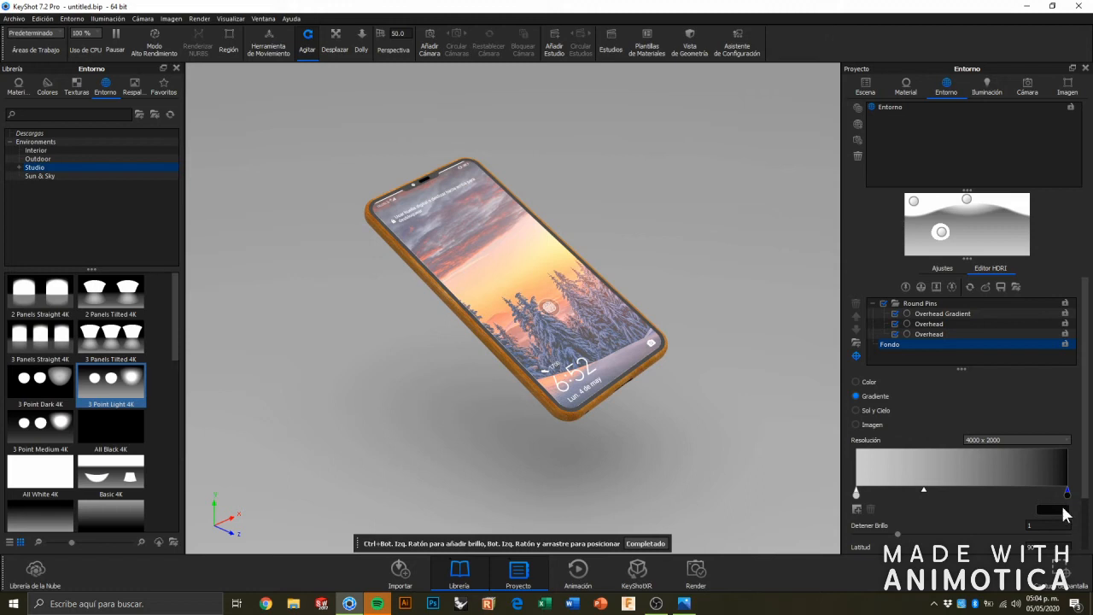
pyautogui.click(1064, 511)
pyautogui.click(1012, 368)
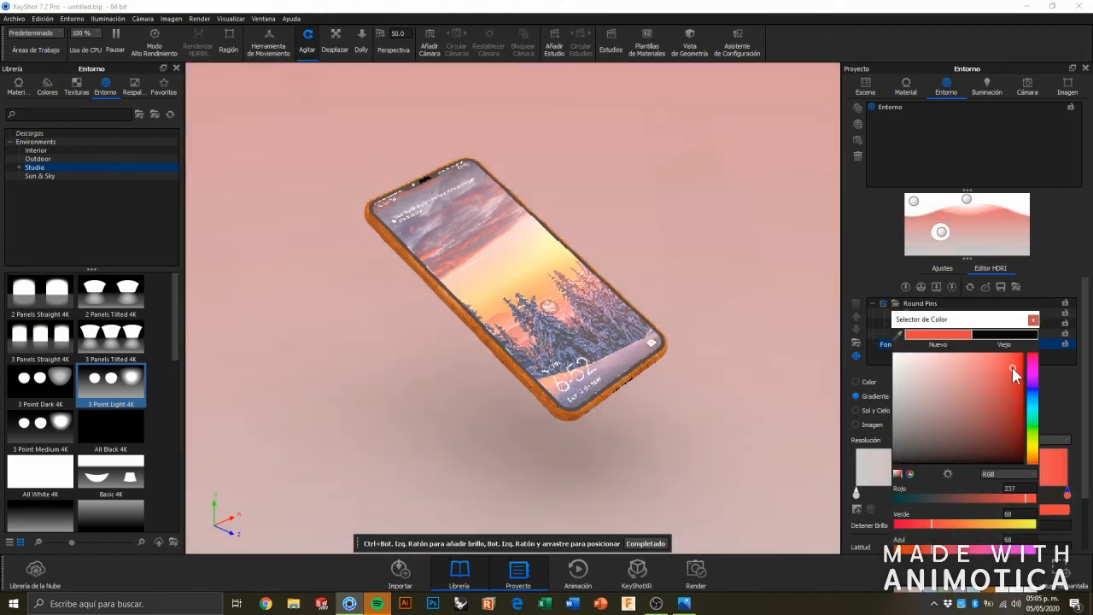
pyautogui.moveTo(977, 321); pyautogui.dragTo(989, 155)
pyautogui.click(976, 543)
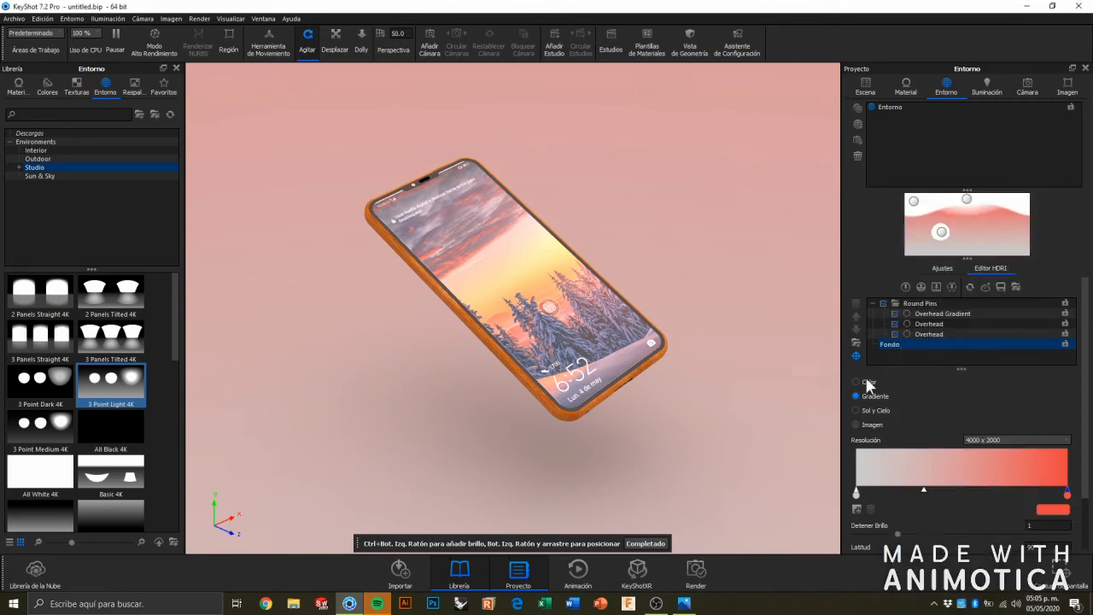
# Set the light grey start stop of the HDRI background gradient to blue, RGB 45, 184, 203.
pyautogui.click(857, 494)
pyautogui.click(1051, 511)
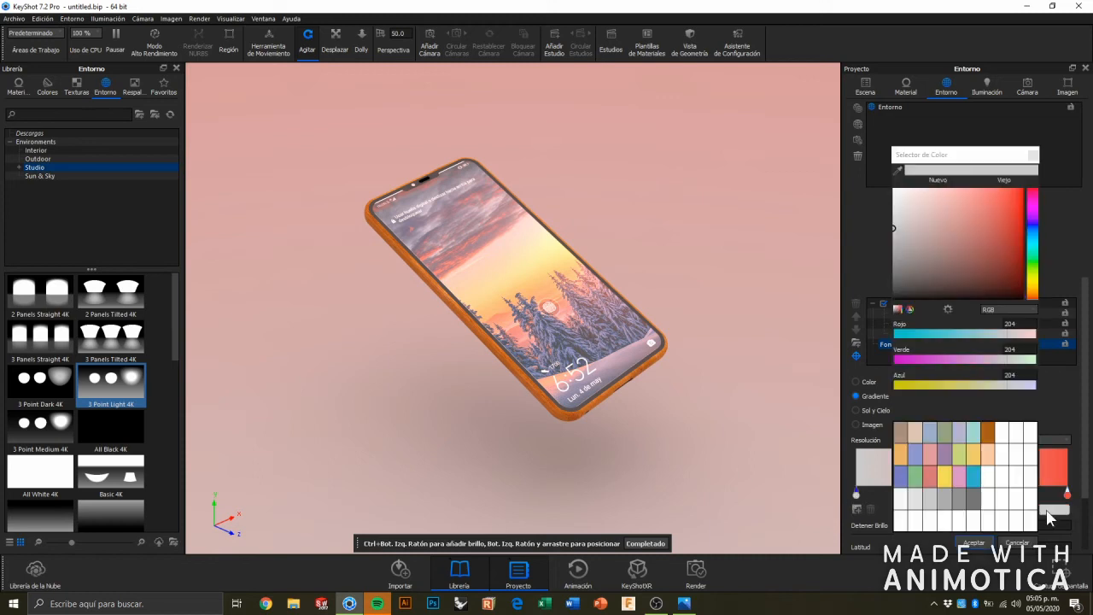
pyautogui.click(974, 478)
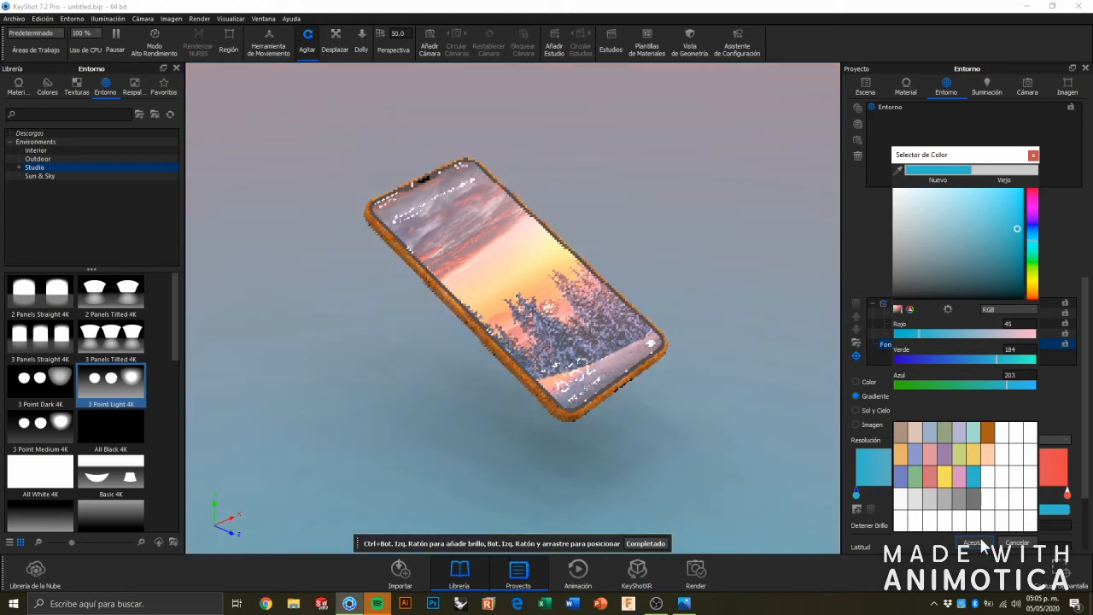
pyautogui.click(982, 544)
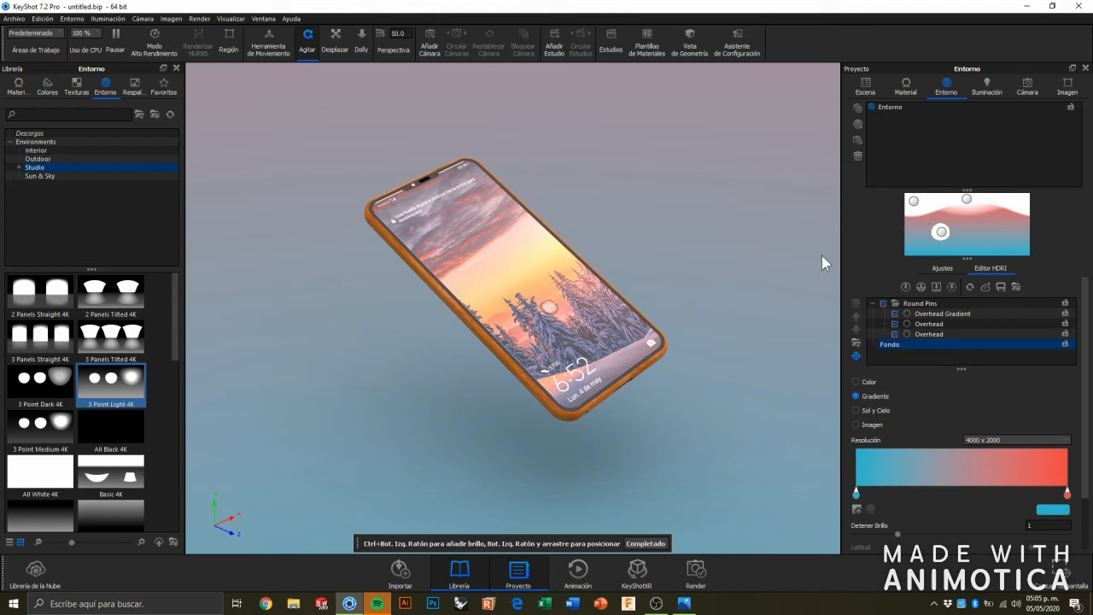
# Set the first color stop of the Overhead Gradient pin to the same blue, RGB 45, 184, 203.
pyautogui.click(967, 200)
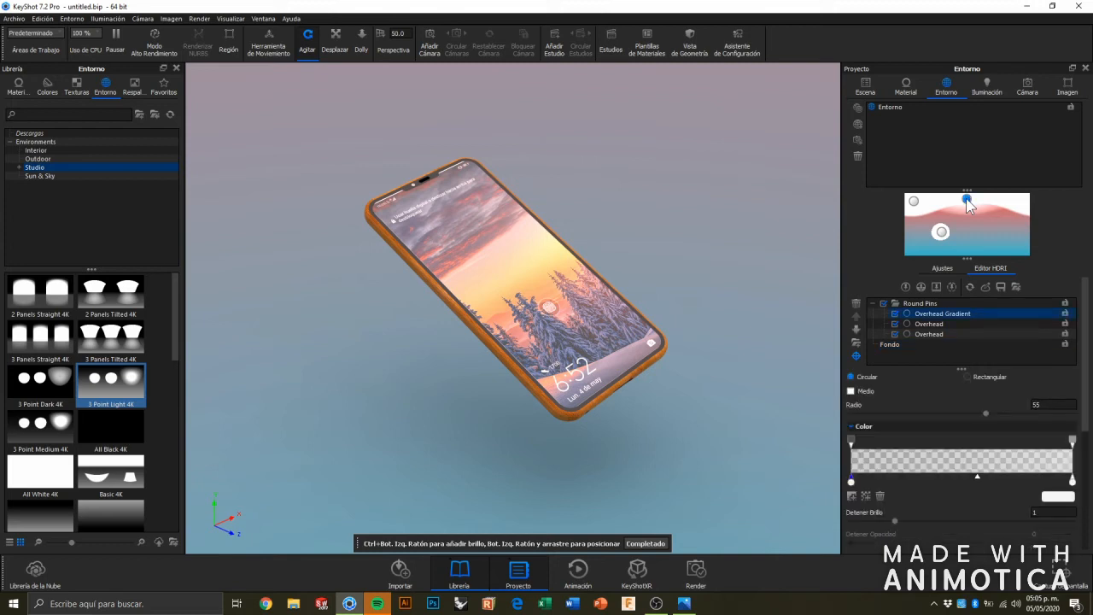
pyautogui.click(1061, 497)
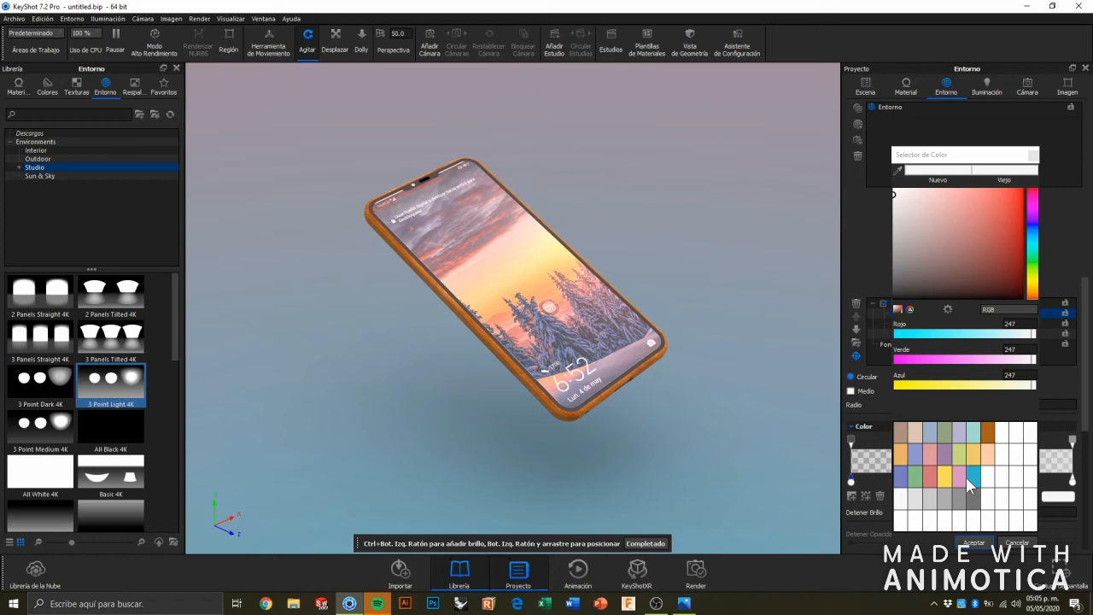
pyautogui.click(971, 478)
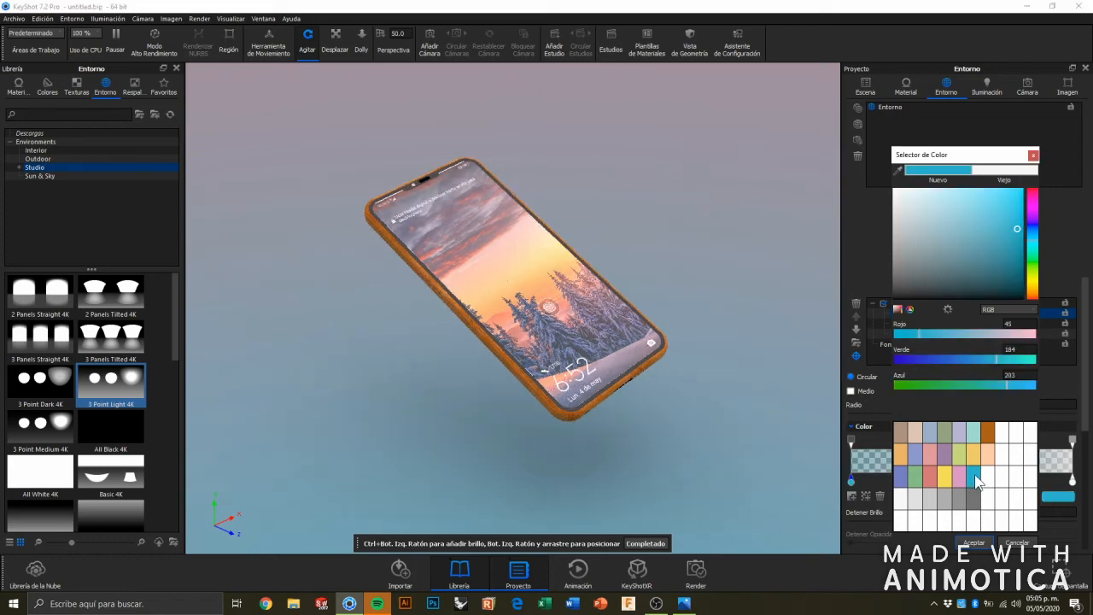
pyautogui.click(975, 543)
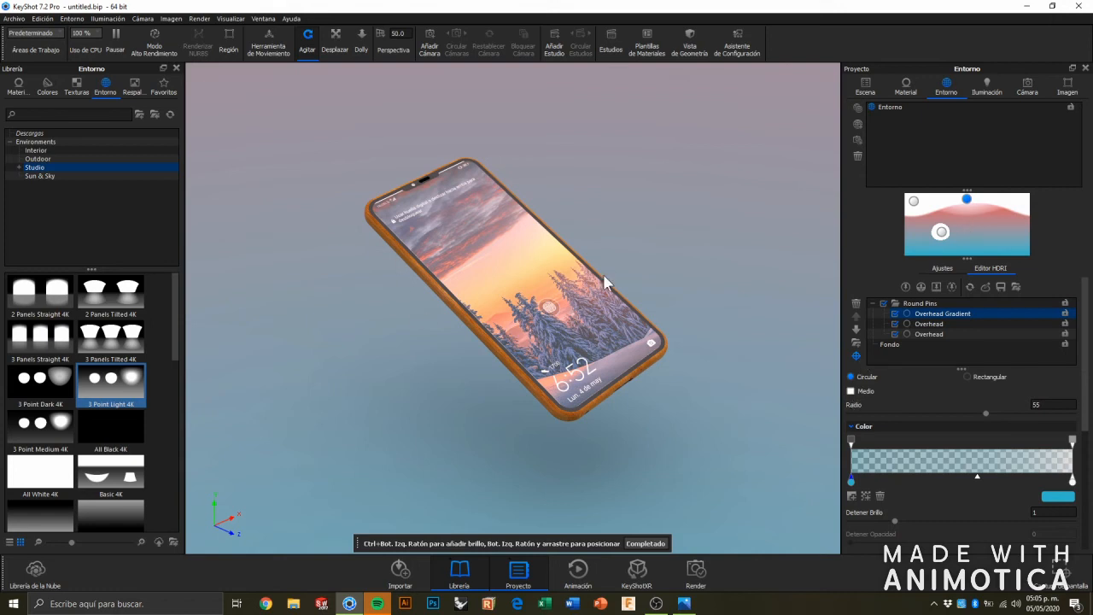
# Apply the Black Floor Gradient 4K studio environment and show its general settings.
pyautogui.moveTo(124, 513); pyautogui.dragTo(357, 382)
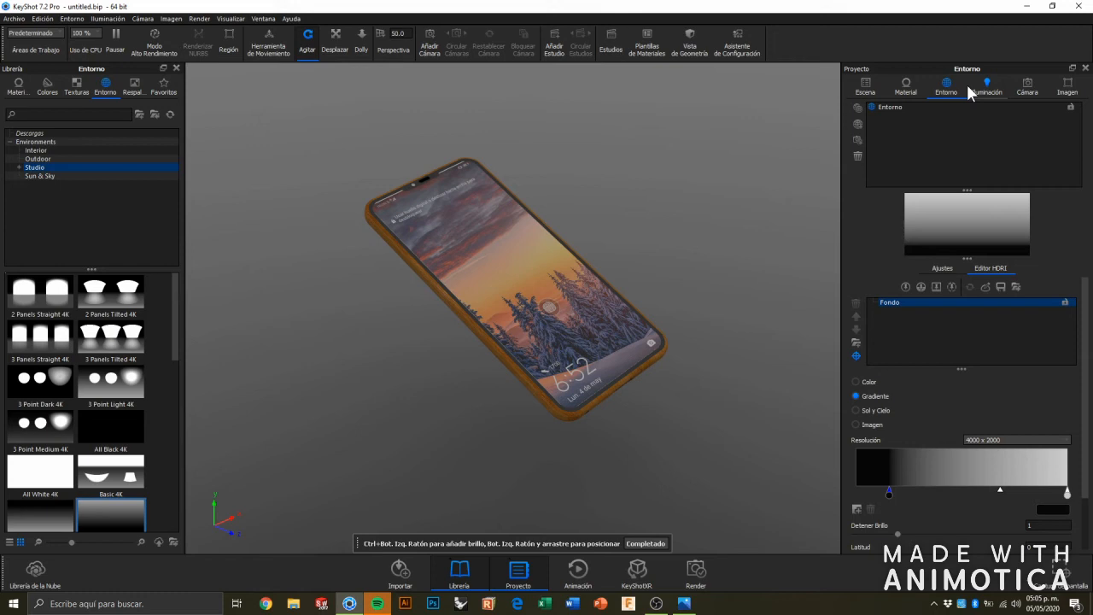
pyautogui.click(943, 270)
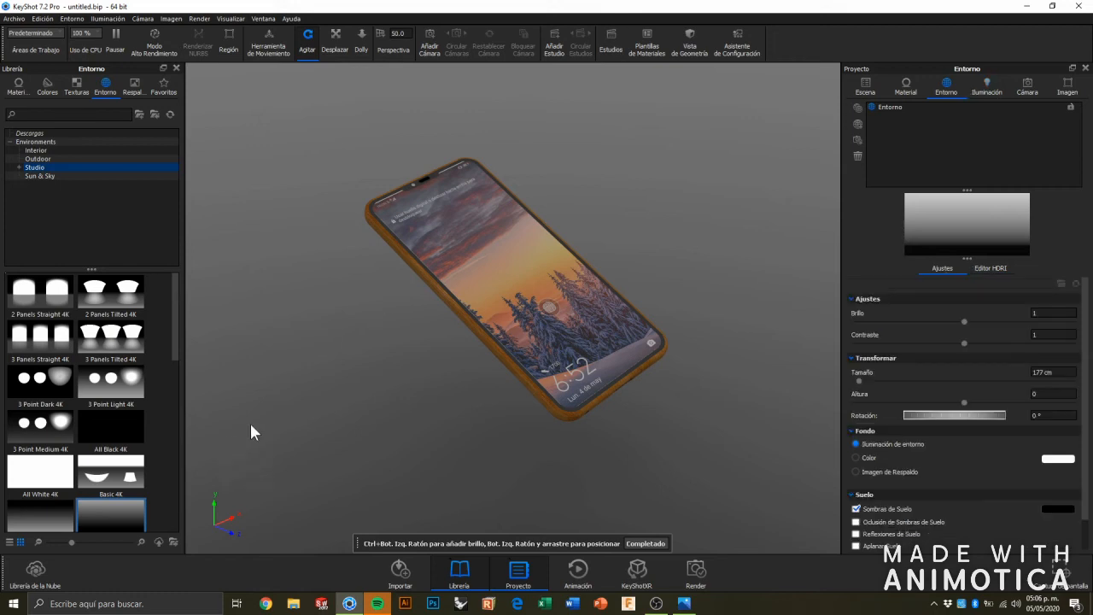
# Replace the environment with the Light Tent Screen Top studio environment.
pyautogui.scroll(-4, 77, 410)
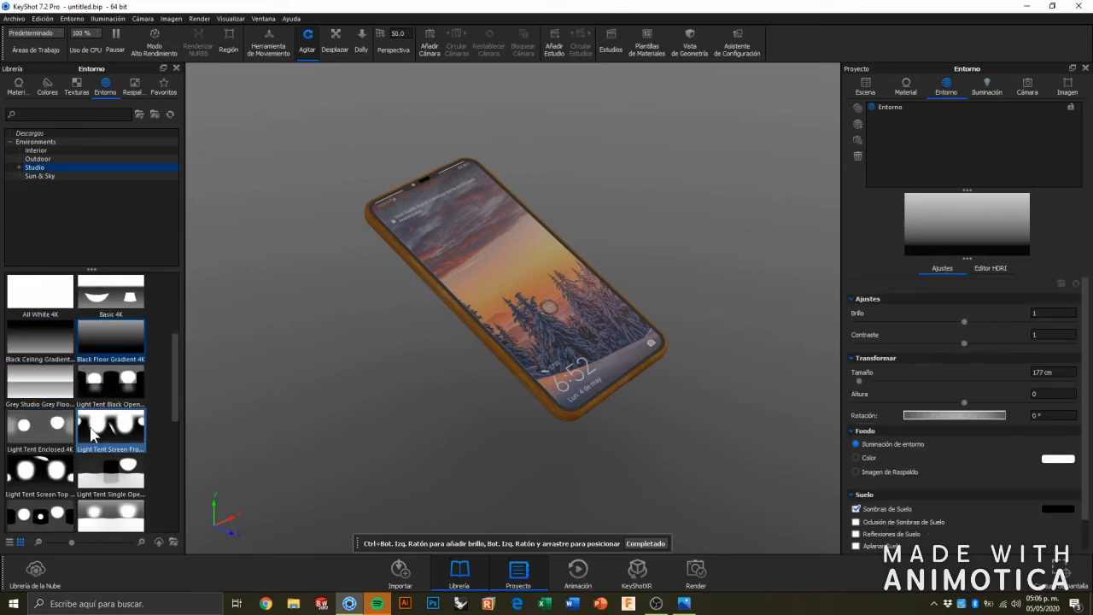
pyautogui.scroll(-2, 92, 434)
pyautogui.moveTo(41, 395); pyautogui.dragTo(293, 378)
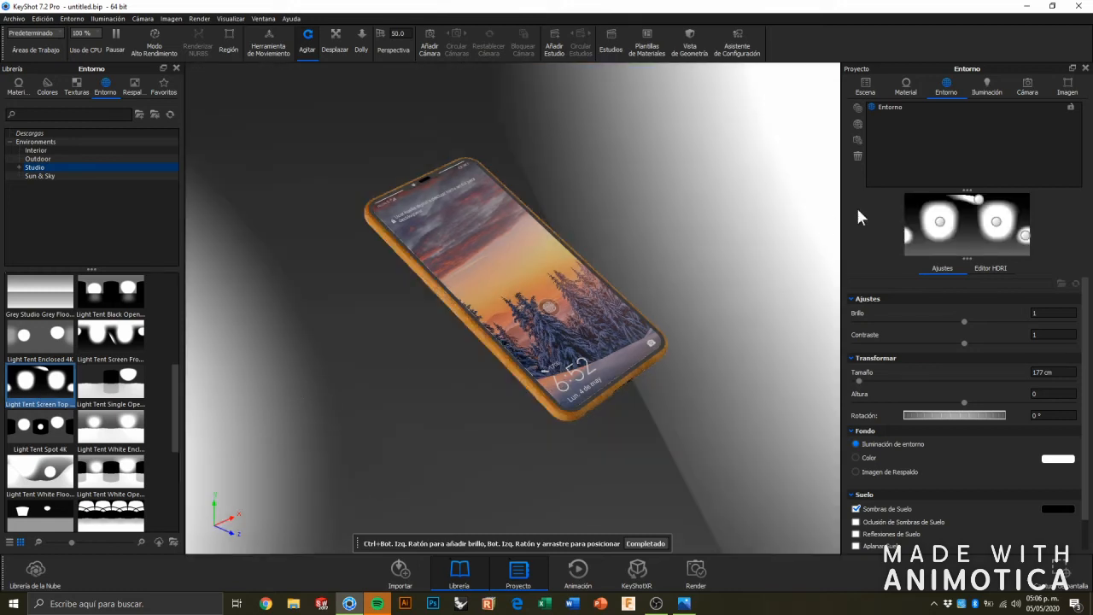
# Disable both rectangular Overhead pins in the HDRI environment.
pyautogui.click(939, 223)
pyautogui.click(989, 268)
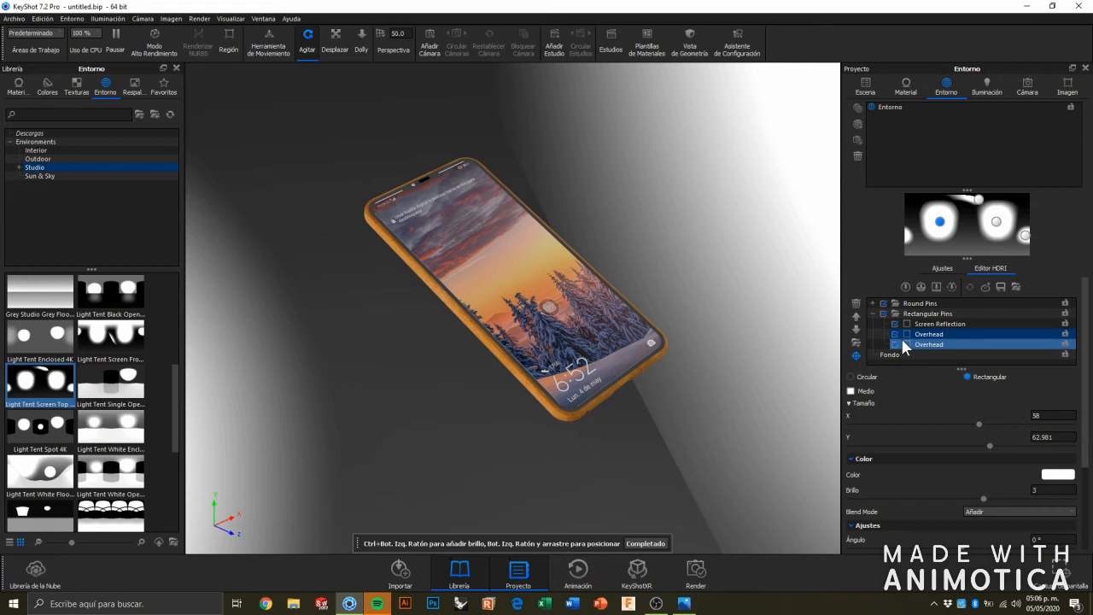
pyautogui.click(953, 237)
pyautogui.click(941, 223)
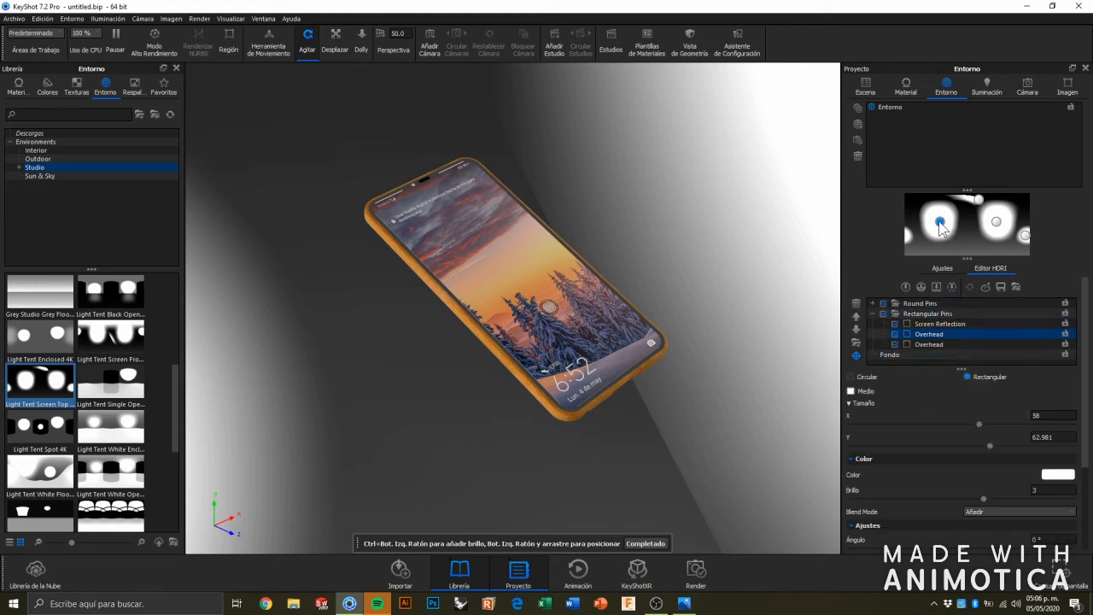
pyautogui.click(894, 334)
pyautogui.click(894, 352)
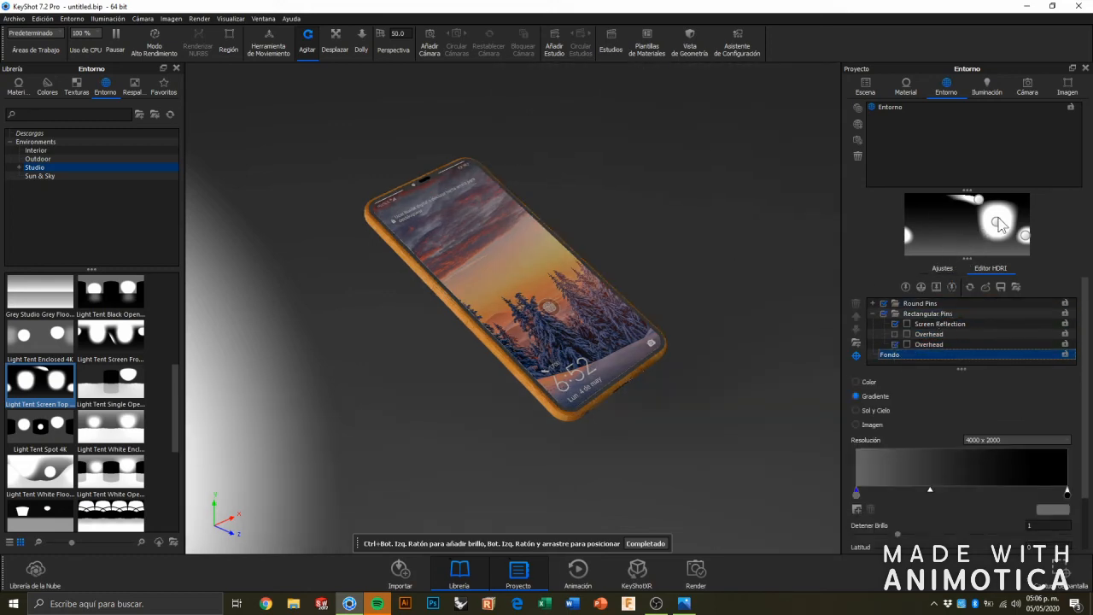
pyautogui.click(998, 222)
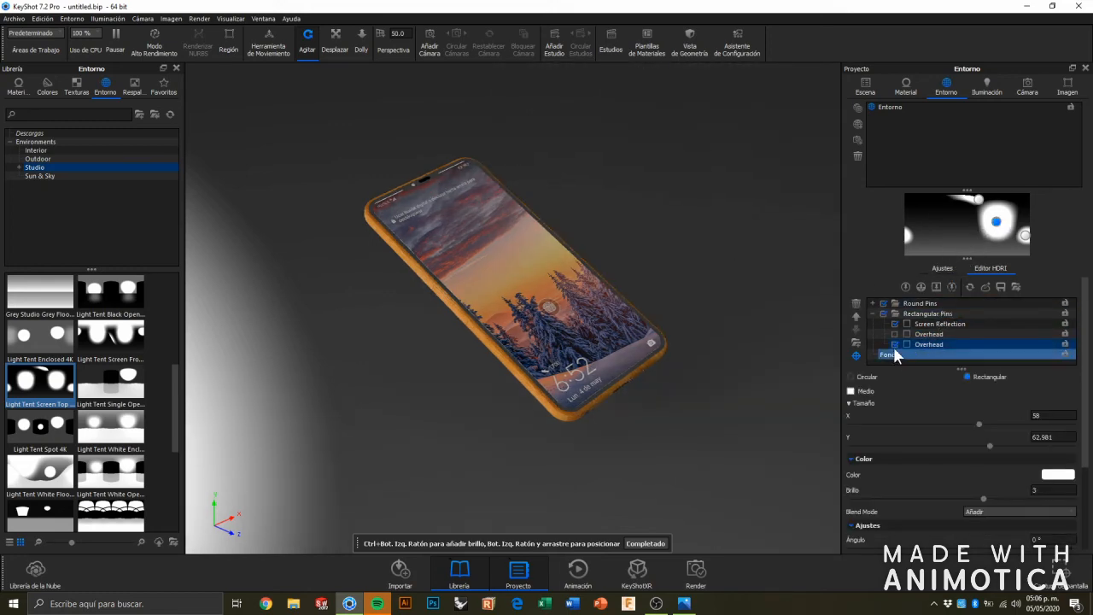
# Place the round Underside pin's highlight on the phone's top edge and color the pin bright red, RGB 245, 46, 46.
pyautogui.click(1024, 238)
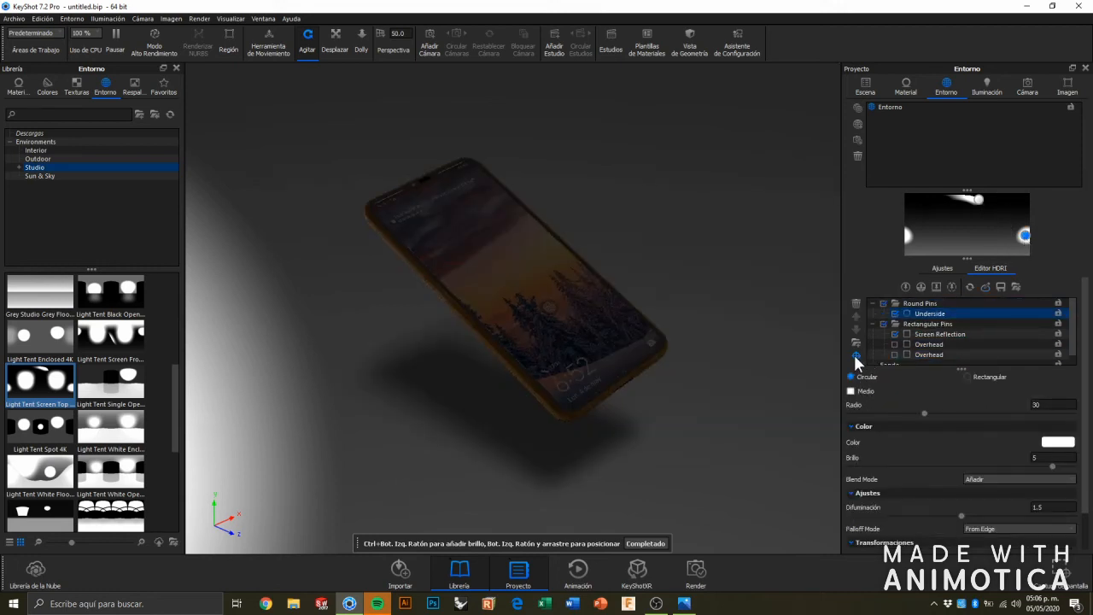
pyautogui.click(458, 164)
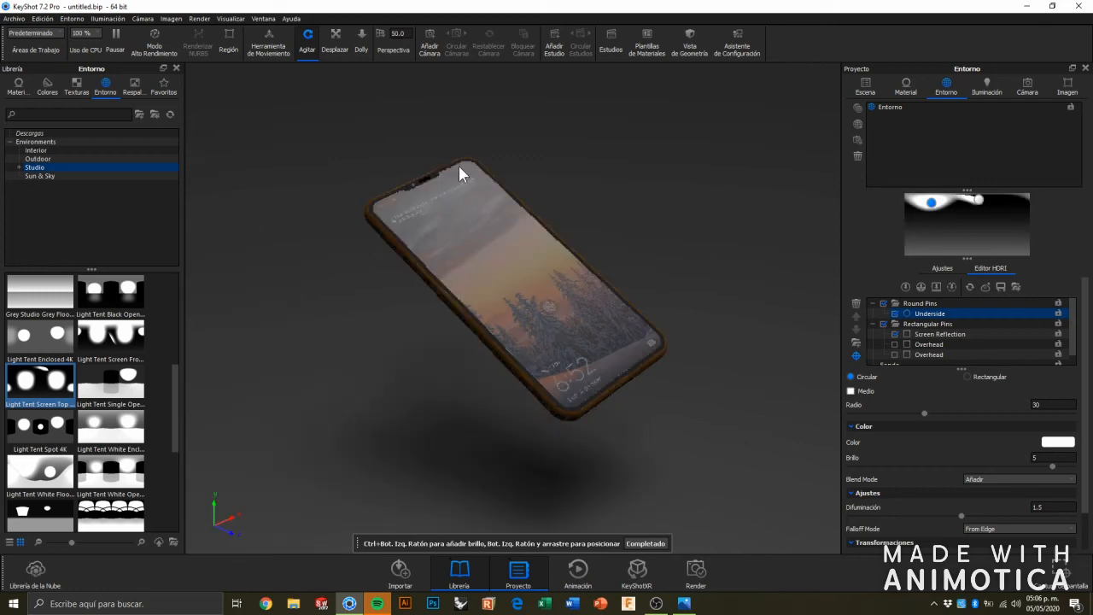
pyautogui.click(1064, 445)
pyautogui.click(1017, 193)
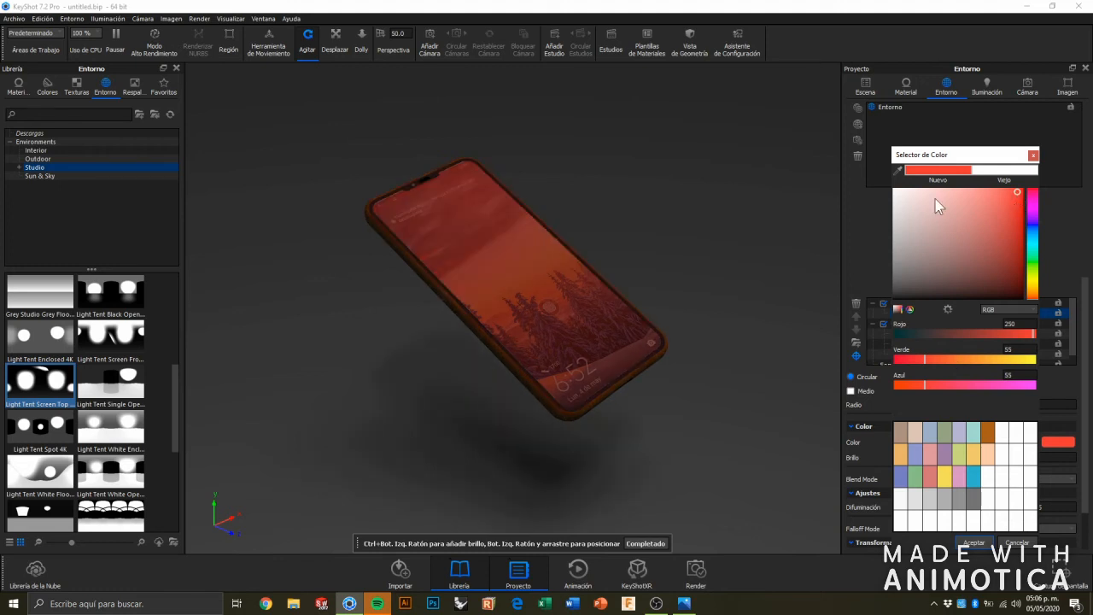
pyautogui.click(966, 191)
pyautogui.moveTo(966, 190); pyautogui.dragTo(939, 223)
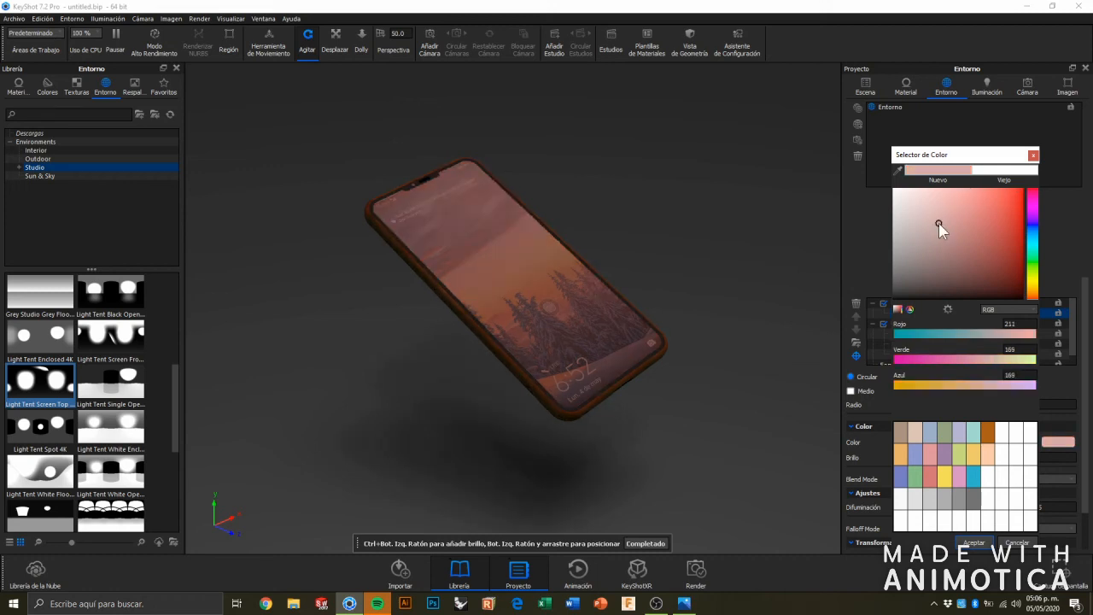
pyautogui.click(1019, 196)
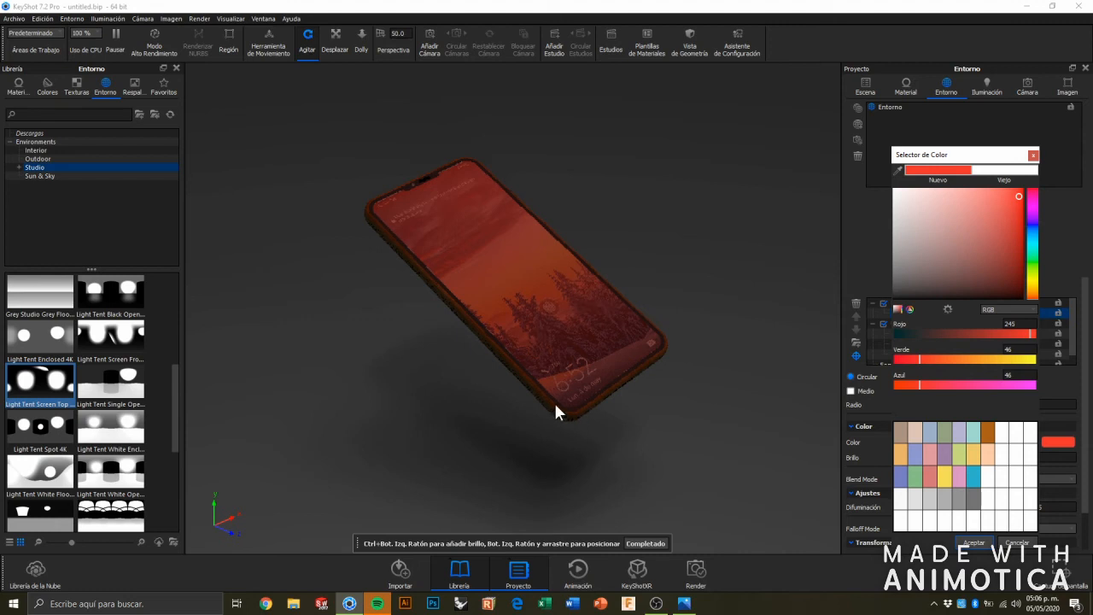
# Move the Underside pin's highlight to the phone's left corner, accept the red color and greatly enlarge the pin's radius.
pyautogui.click(366, 212)
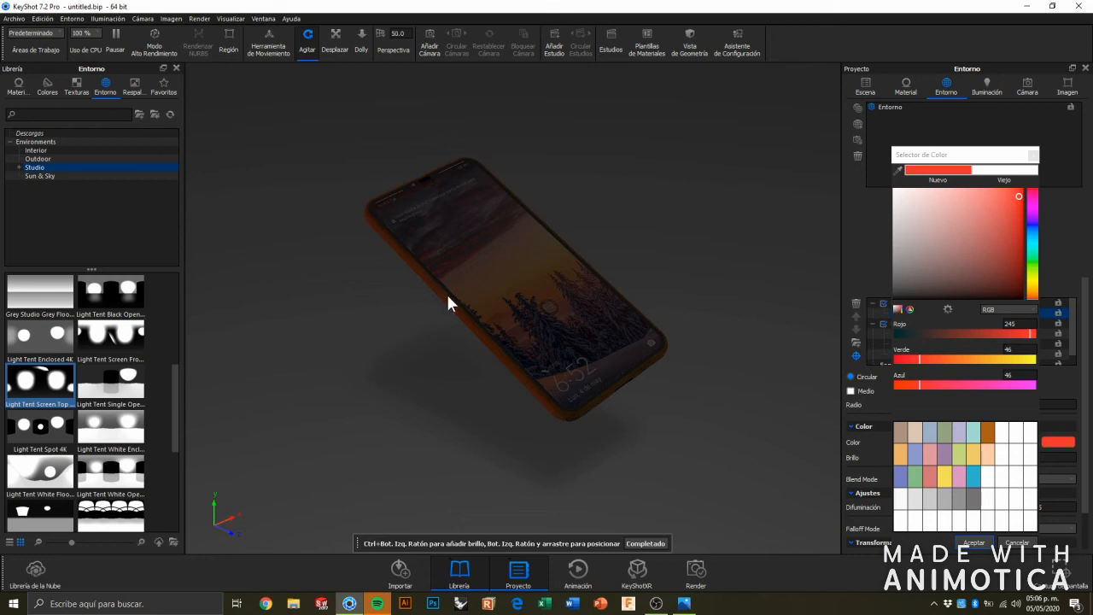
pyautogui.click(645, 544)
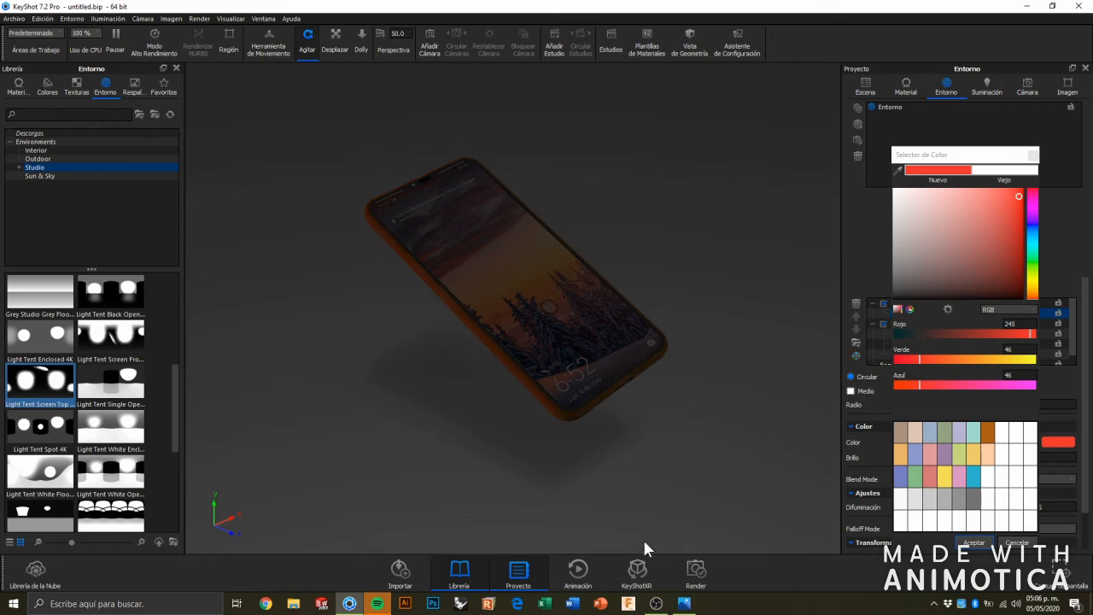
pyautogui.click(977, 543)
pyautogui.moveTo(922, 416); pyautogui.dragTo(1035, 417)
# Set the black end stop of the HDRI background gradient to the palette's muted purple.
pyautogui.click(969, 224)
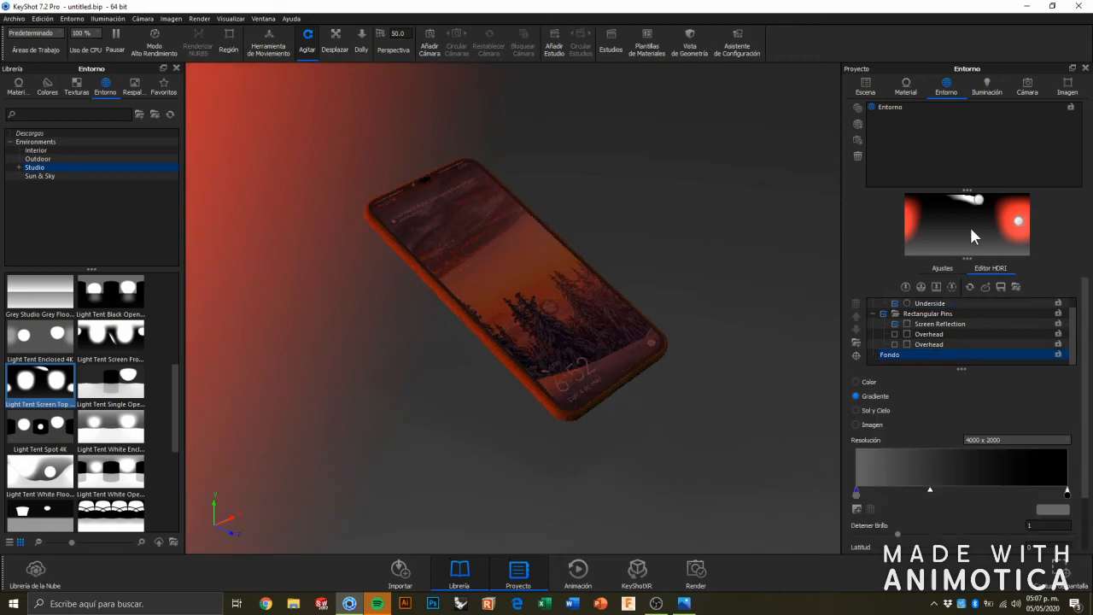
pyautogui.click(1067, 493)
pyautogui.click(1059, 511)
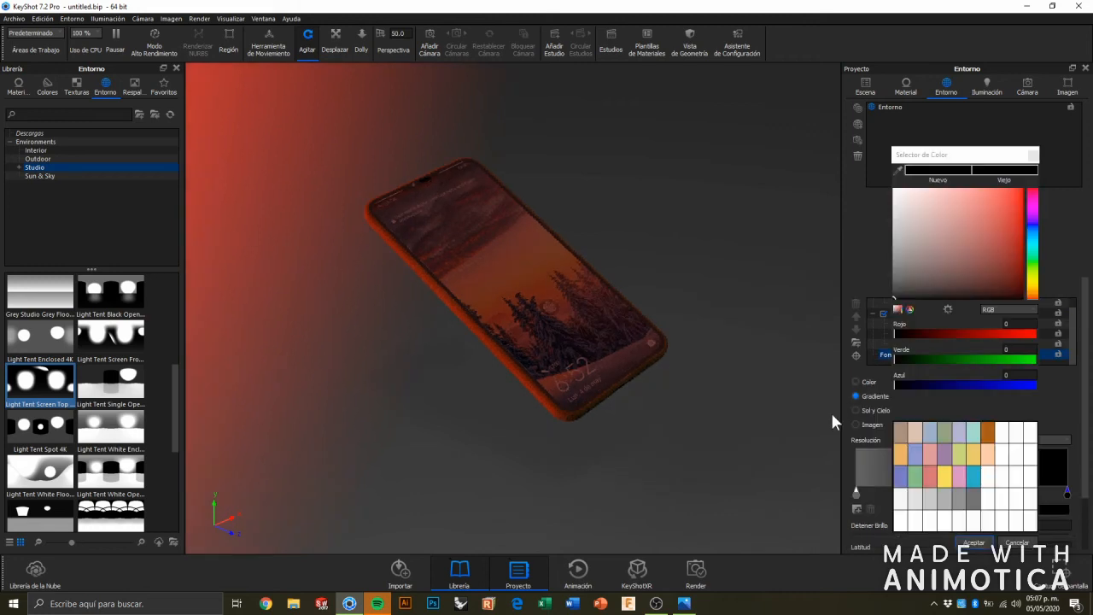
pyautogui.click(947, 482)
pyautogui.click(975, 542)
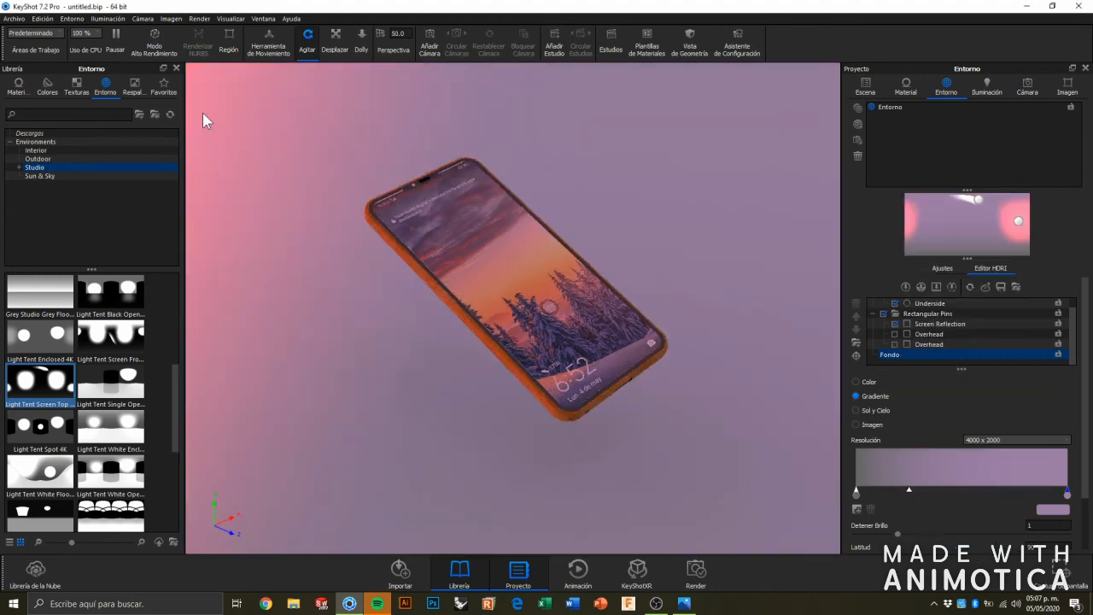
# Color the rectangular Screen Reflection pin with the palette's yellow.
pyautogui.click(980, 202)
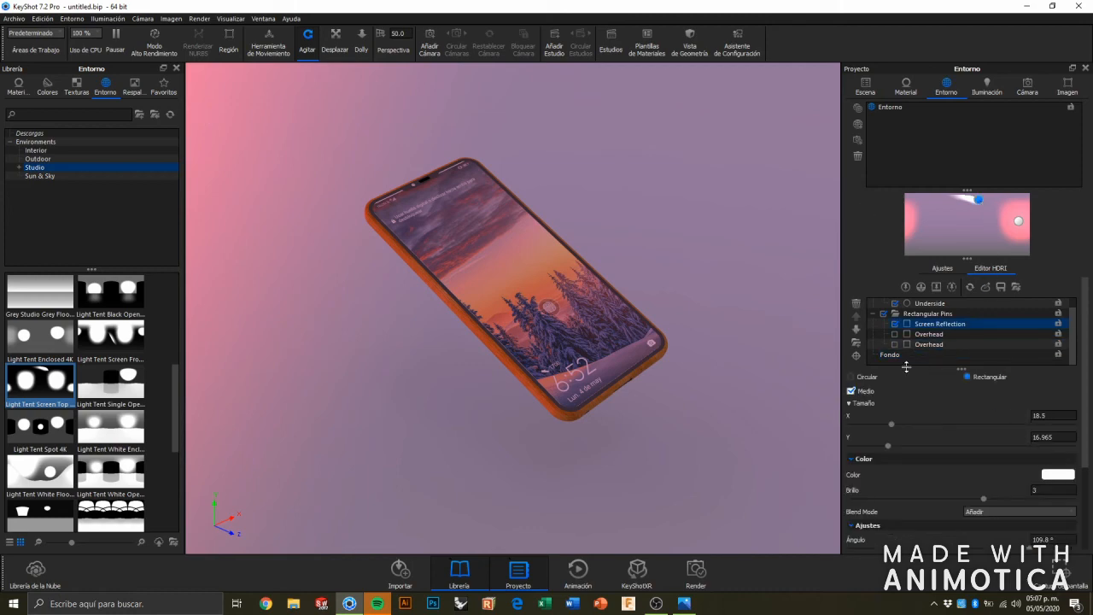
pyautogui.click(1057, 476)
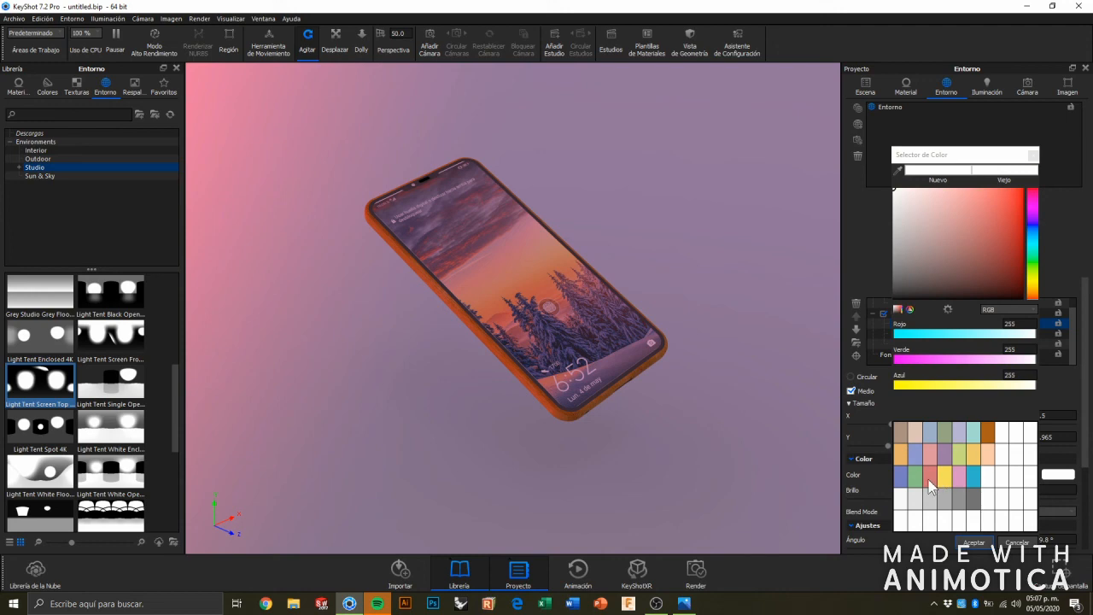
pyautogui.click(943, 478)
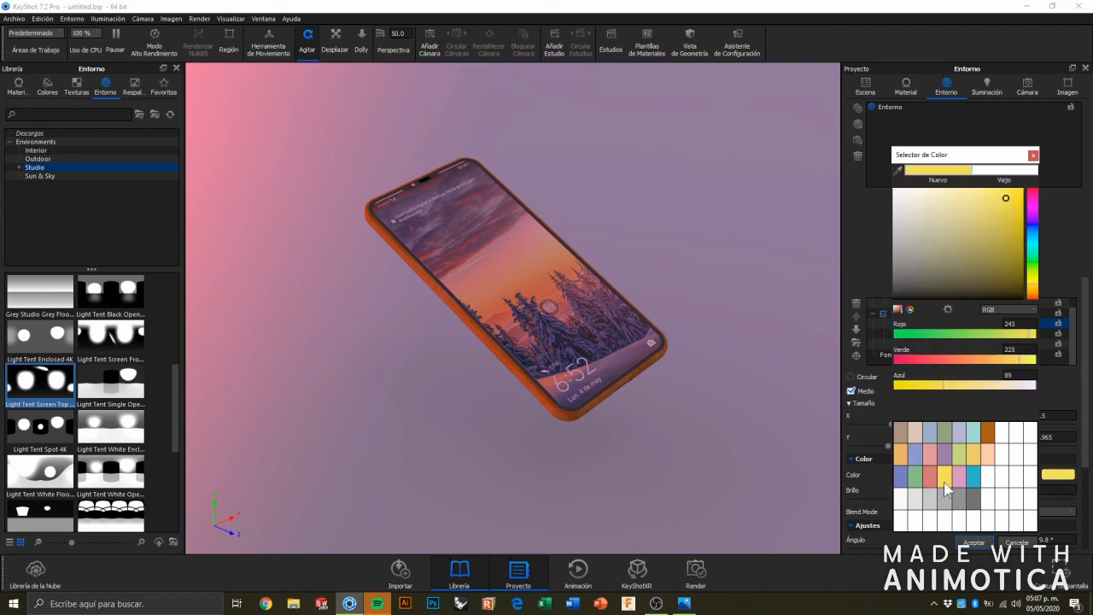
pyautogui.click(986, 544)
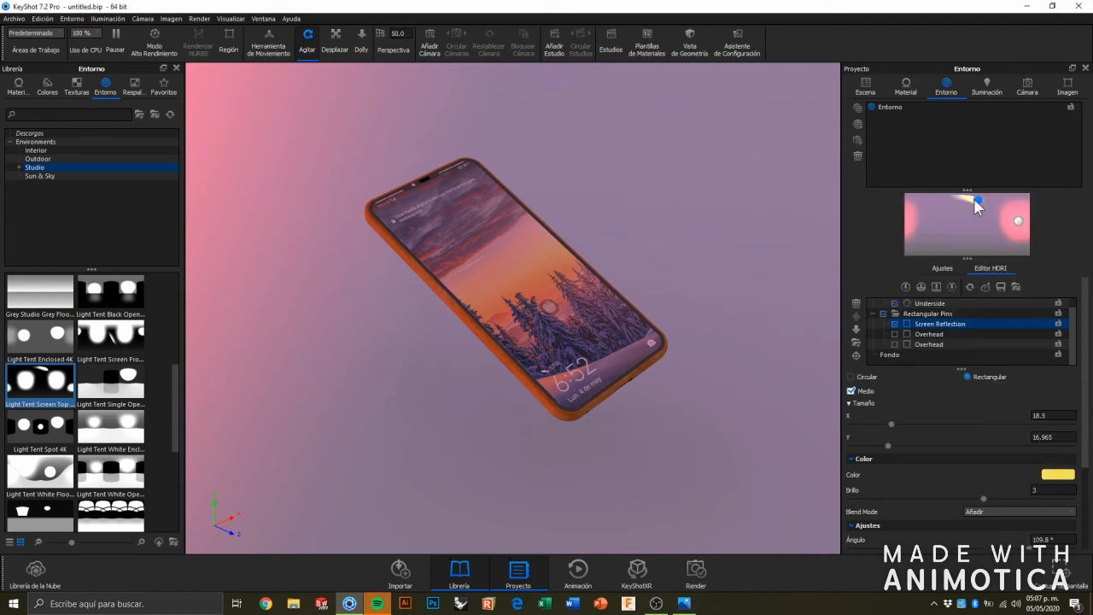
# Place the Screen Reflection pin's highlight near the phone screen's right edge and enlarge the pin to X 25.4 and Y 61.8.
pyautogui.moveTo(977, 202)
pyautogui.mouseDown()
pyautogui.moveTo(966, 225)
pyautogui.moveTo(934, 230)
pyautogui.moveTo(963, 215)
pyautogui.mouseUp()
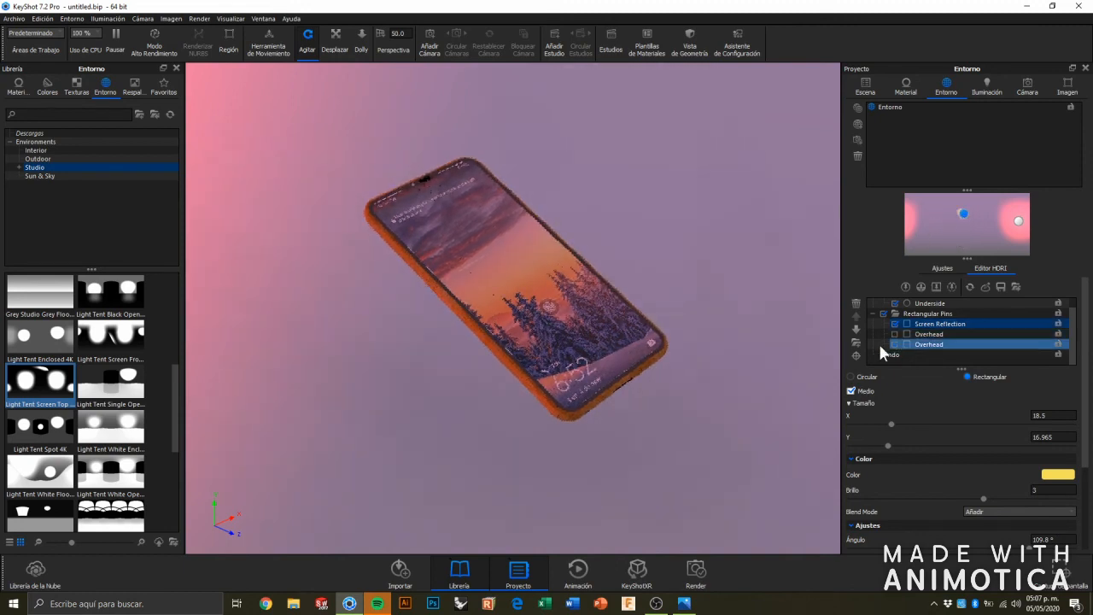
pyautogui.click(856, 357)
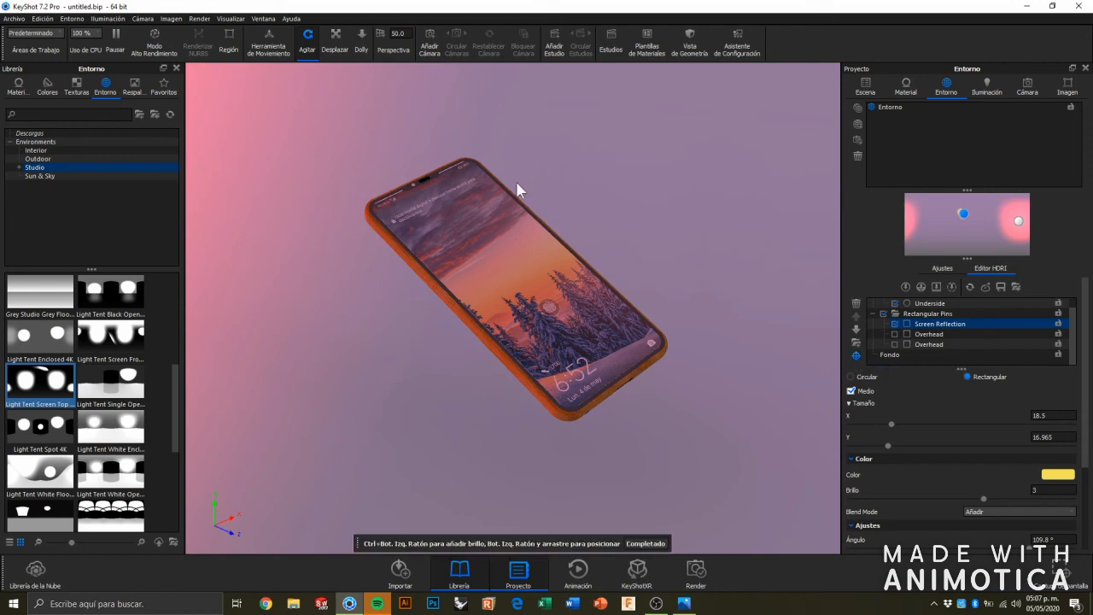
pyautogui.click(544, 247)
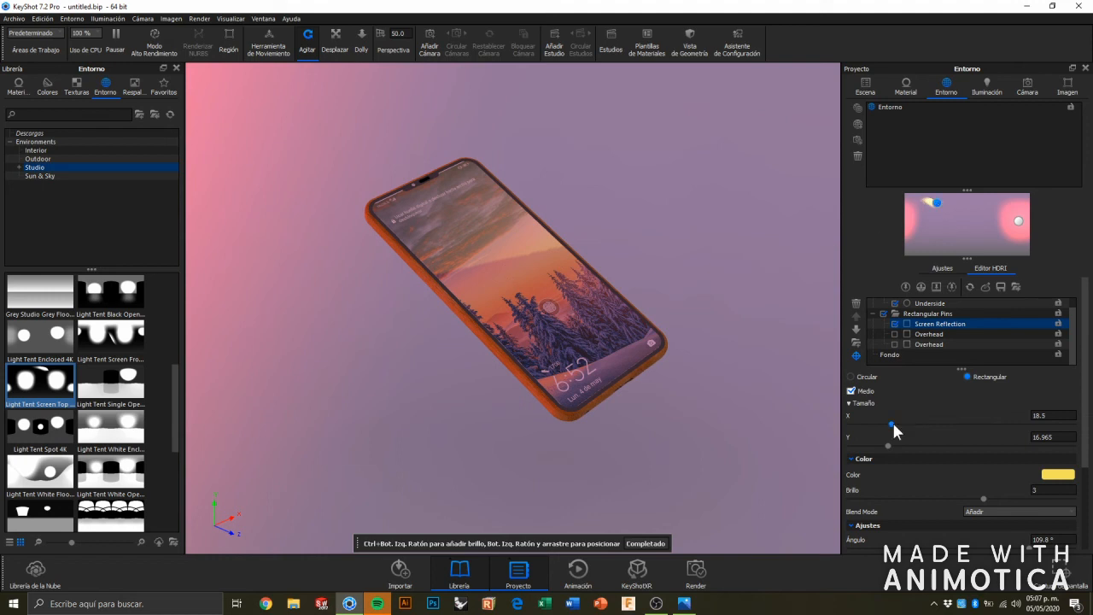
pyautogui.moveTo(910, 424); pyautogui.dragTo(937, 446)
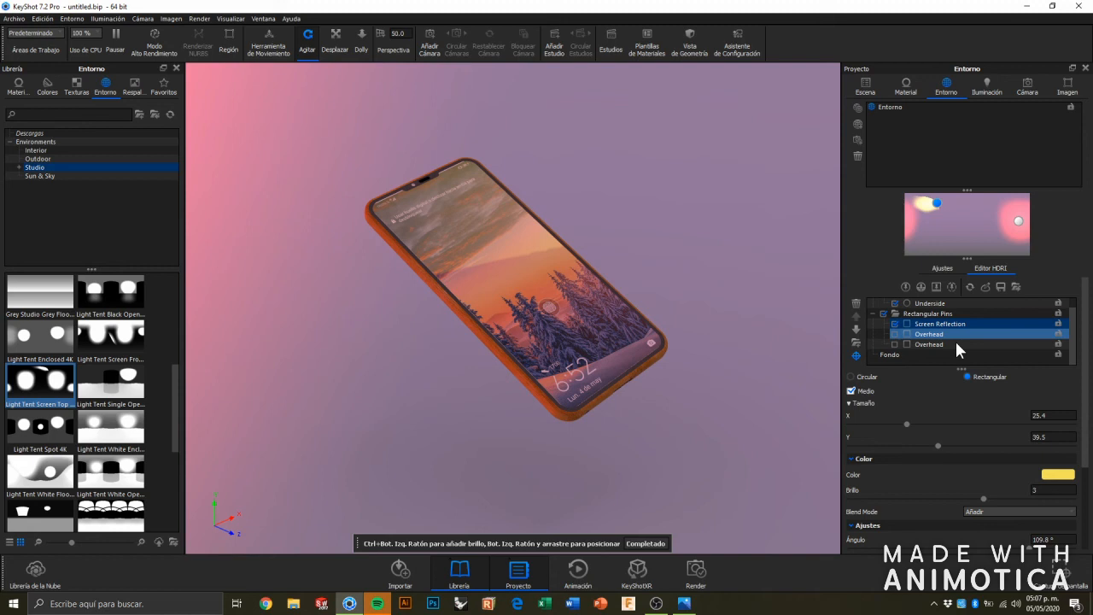
pyautogui.moveTo(943, 446); pyautogui.dragTo(987, 446)
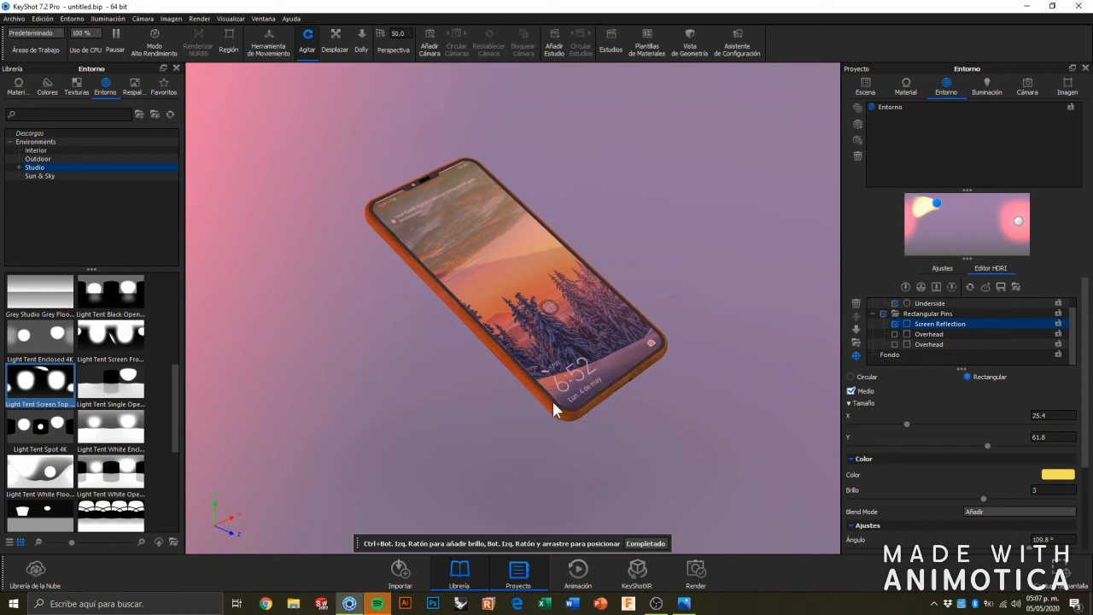
# Finish the highlight placement and bring the camera closer so the phone fills more of the rendered view.
pyautogui.click(644, 543)
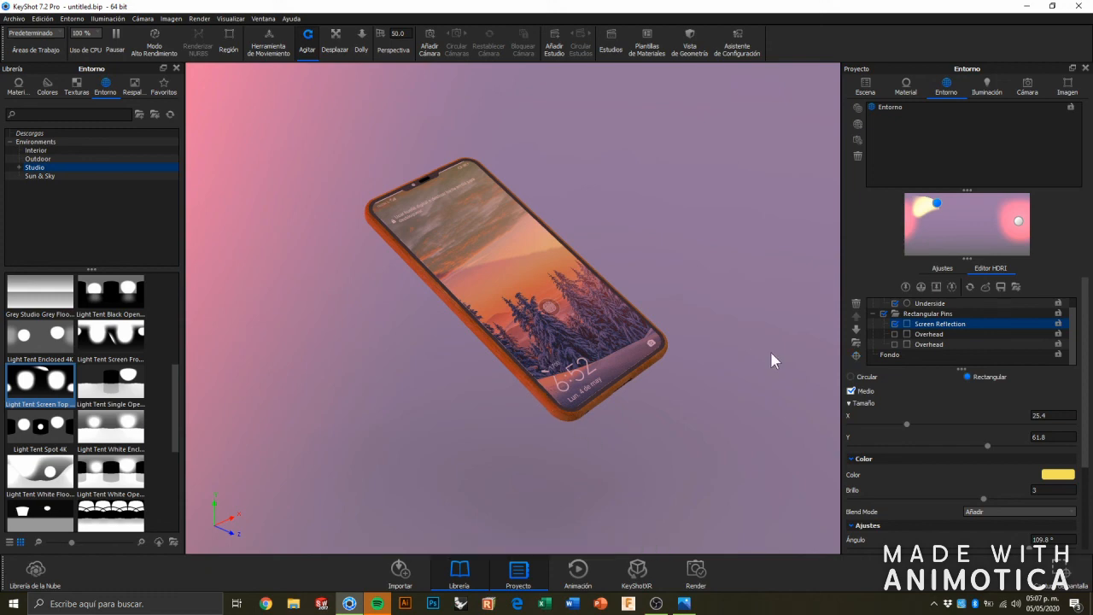
pyautogui.scroll(5, 592, 314)
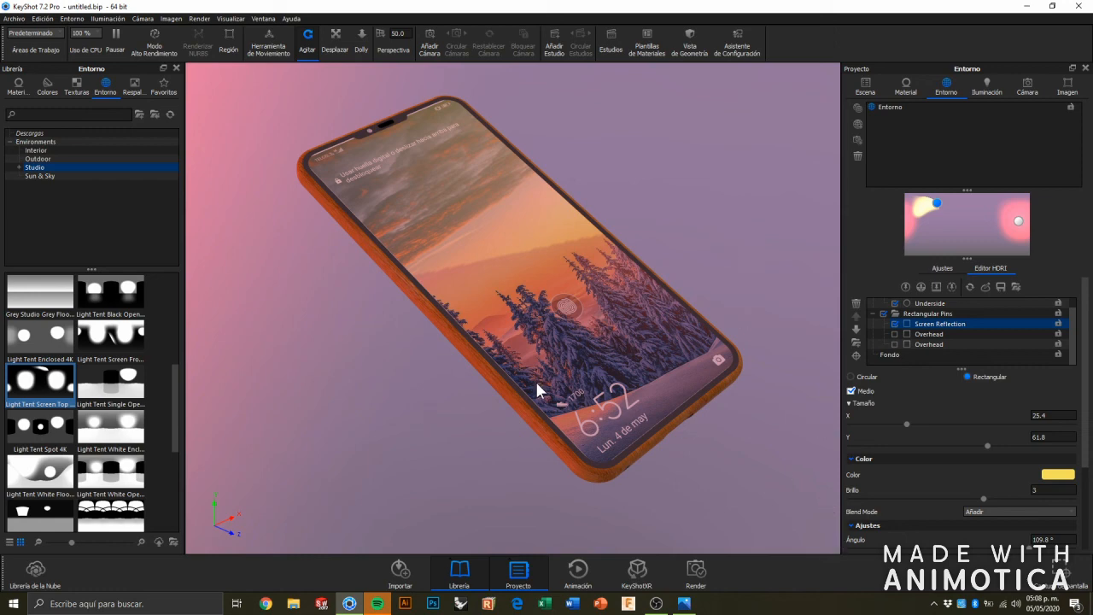
# Open the still image render options, compare the Tiempo Máximo and Control Personalizado quality modes, and select Muestras Máximas.
pyautogui.click(699, 574)
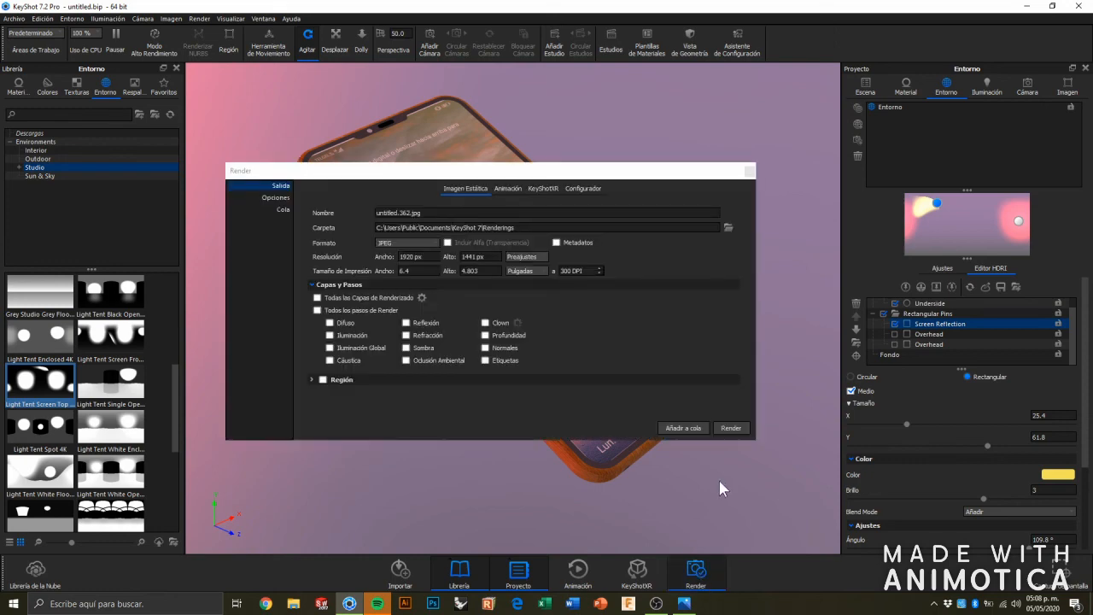
pyautogui.click(276, 198)
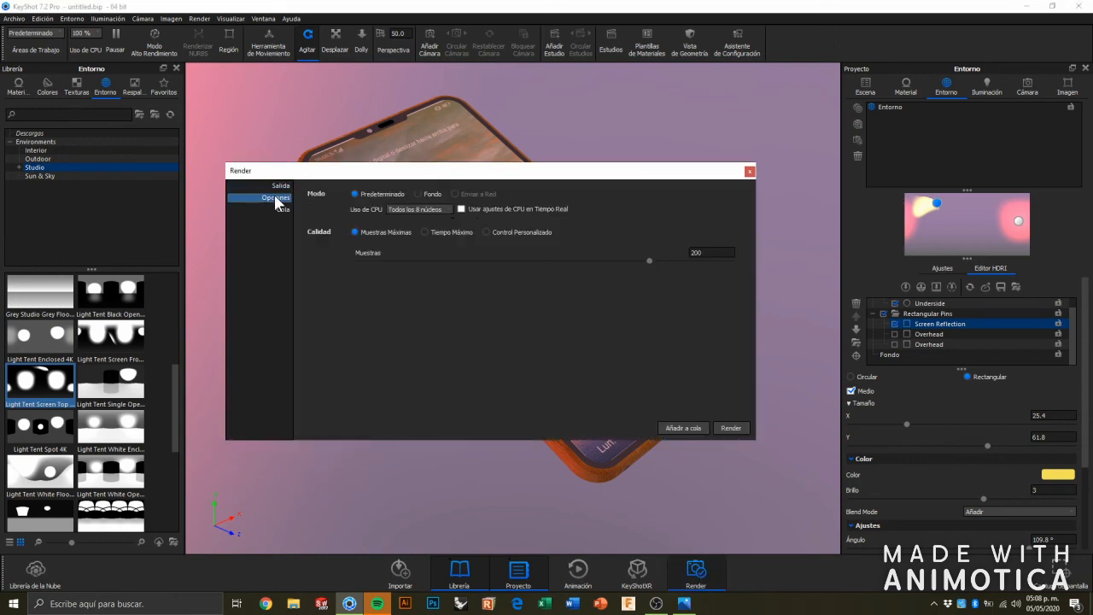
pyautogui.click(427, 231)
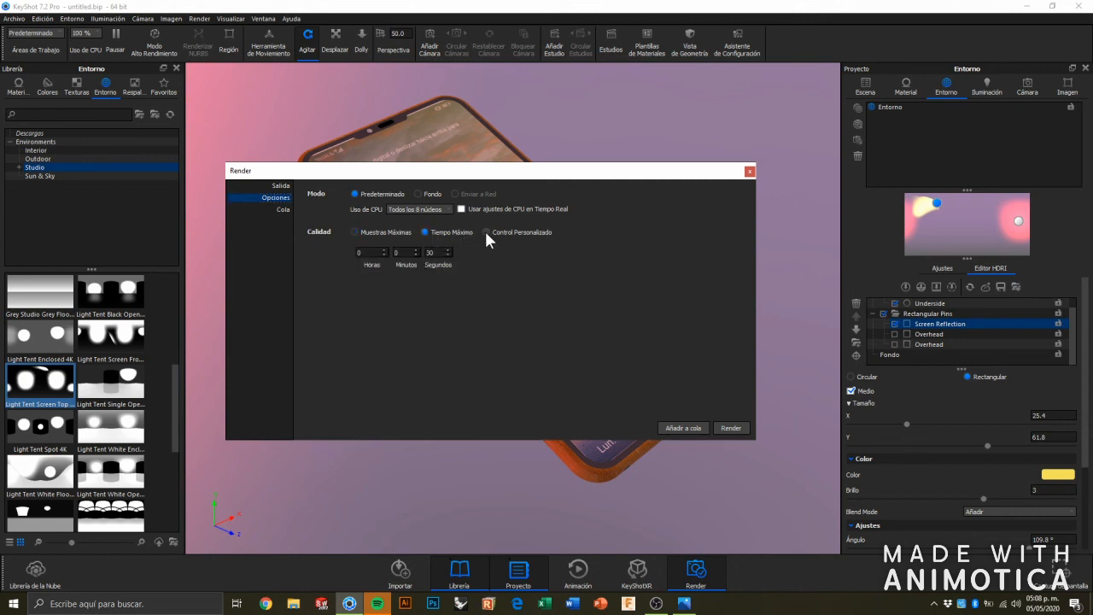
pyautogui.click(485, 232)
pyautogui.click(355, 231)
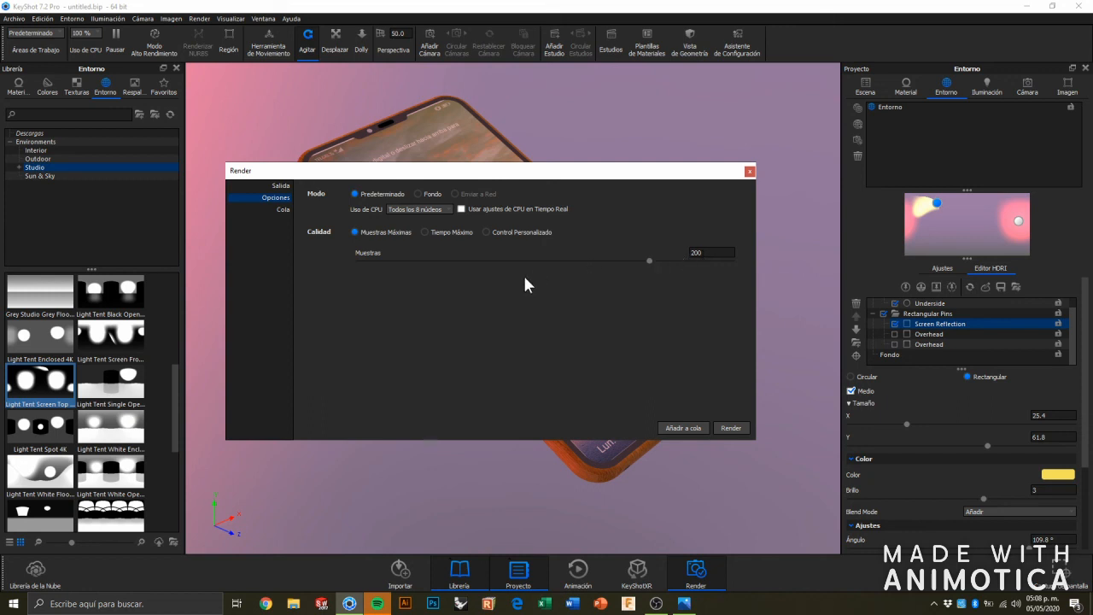
# Close the render options and examine the wood texture on the phone's side frame up close.
pyautogui.click(750, 172)
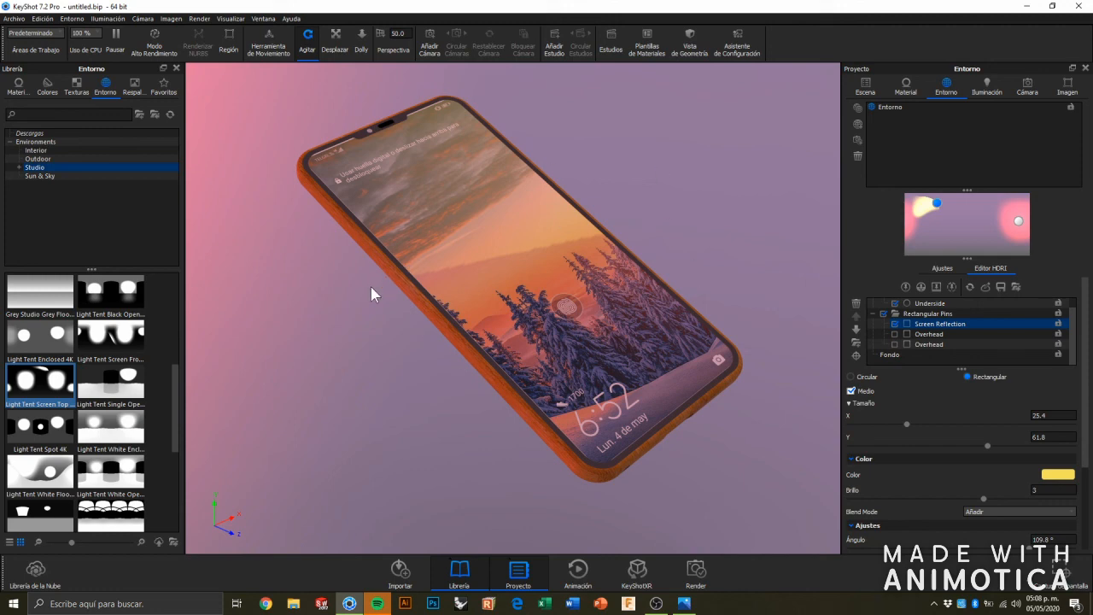
pyautogui.moveTo(267, 145); pyautogui.dragTo(513, 178)
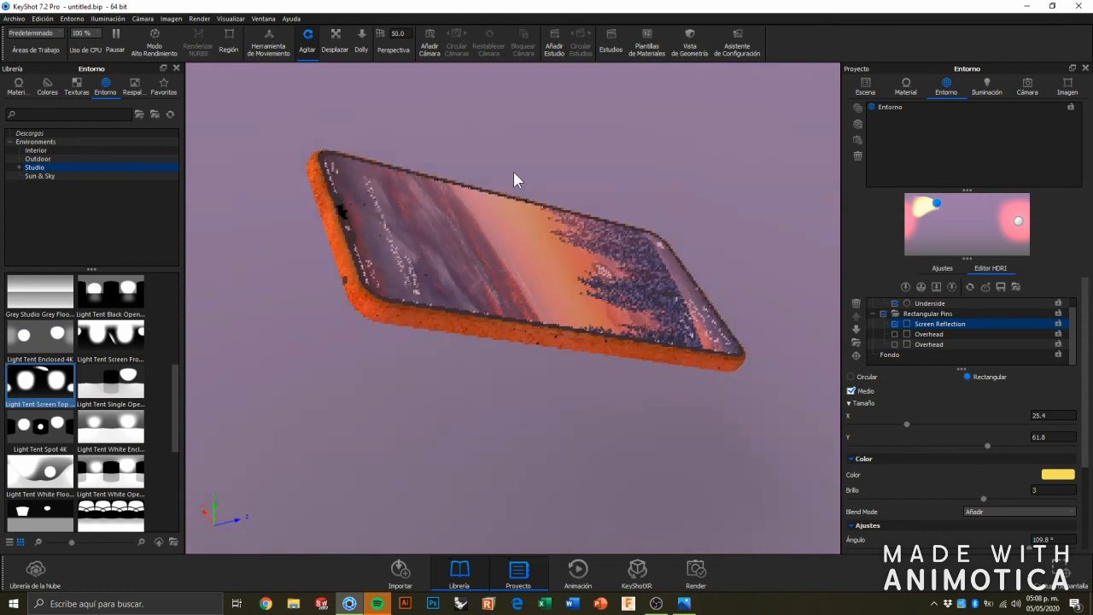
pyautogui.scroll(8, 391, 263)
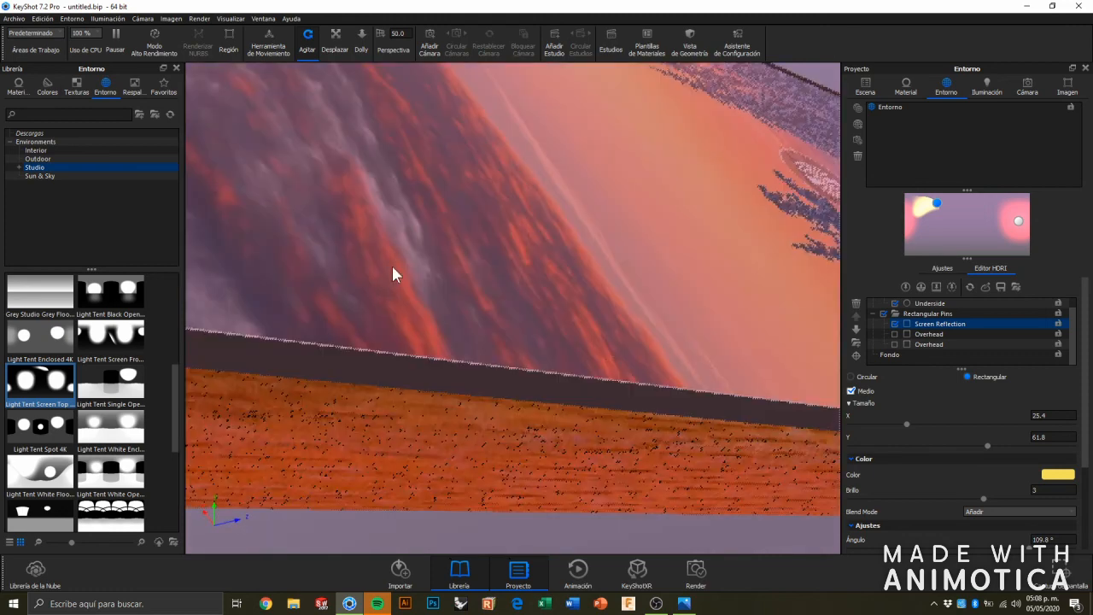
pyautogui.scroll(-4, 410, 351)
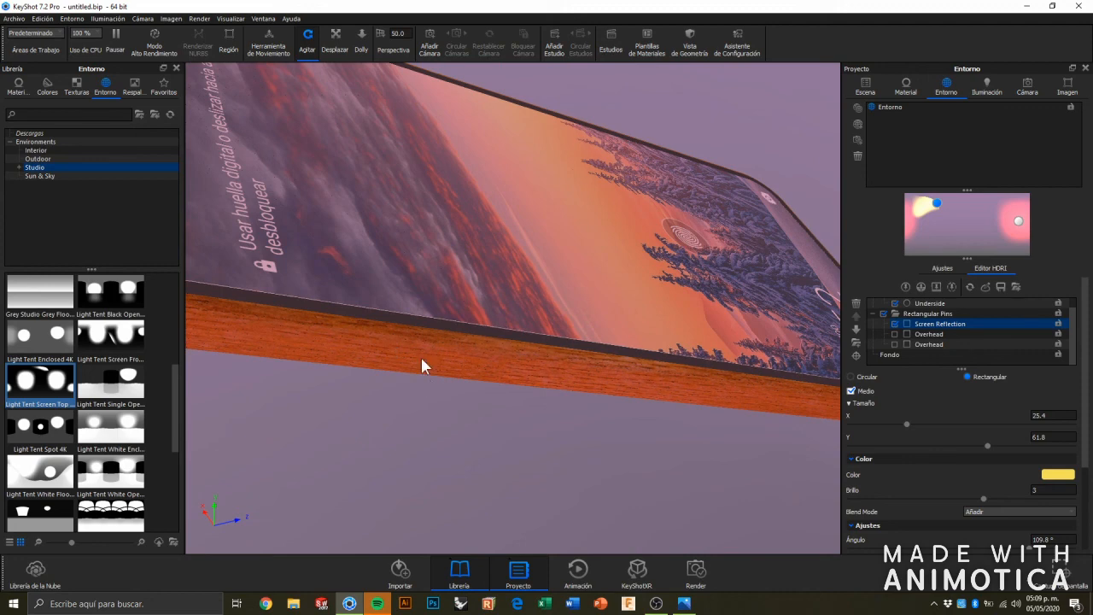
pyautogui.moveTo(586, 369); pyautogui.dragTo(376, 384)
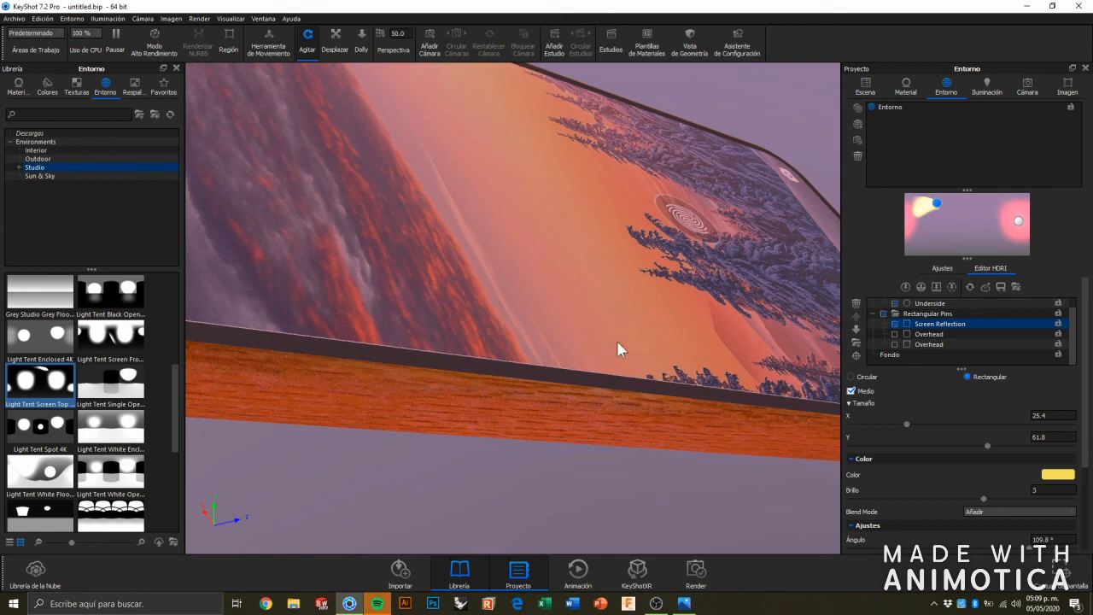
# Reframe the whole phone in a diagonal three-quarter view from above, with the screen facing the camera and filling most of the view.
pyautogui.scroll(-10, 682, 326)
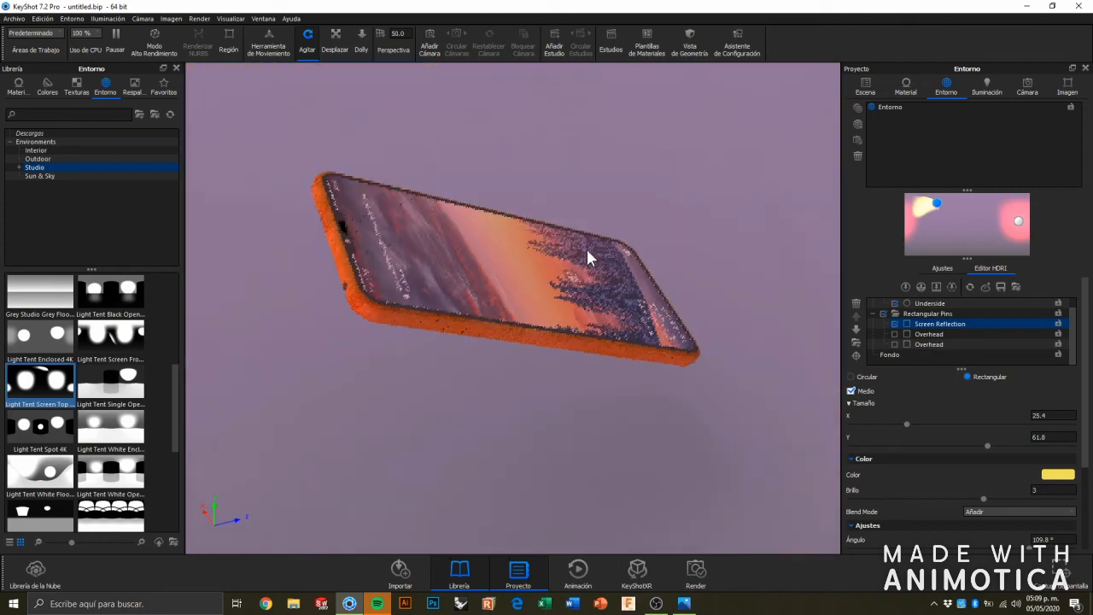
pyautogui.moveTo(588, 251); pyautogui.dragTo(531, 248, button='middle')
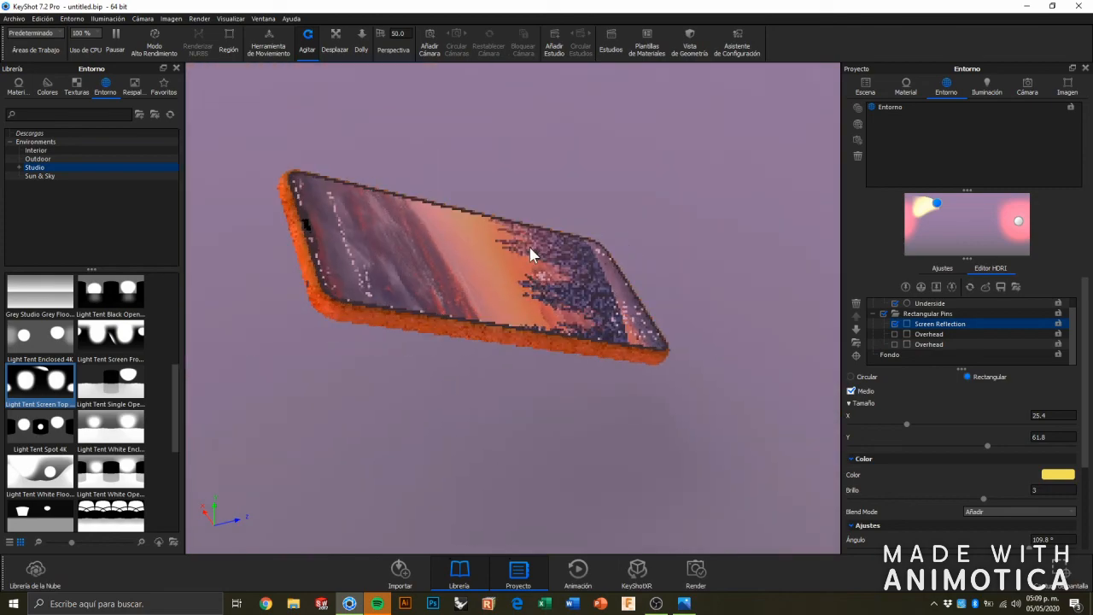
pyautogui.moveTo(531, 254); pyautogui.dragTo(454, 201)
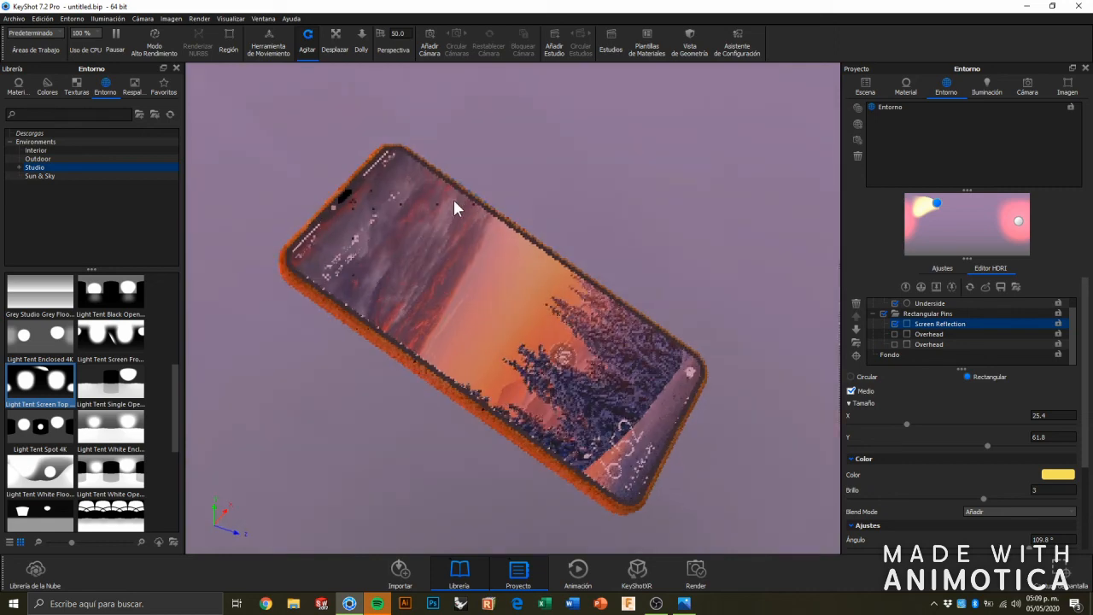
pyautogui.scroll(3, 455, 201)
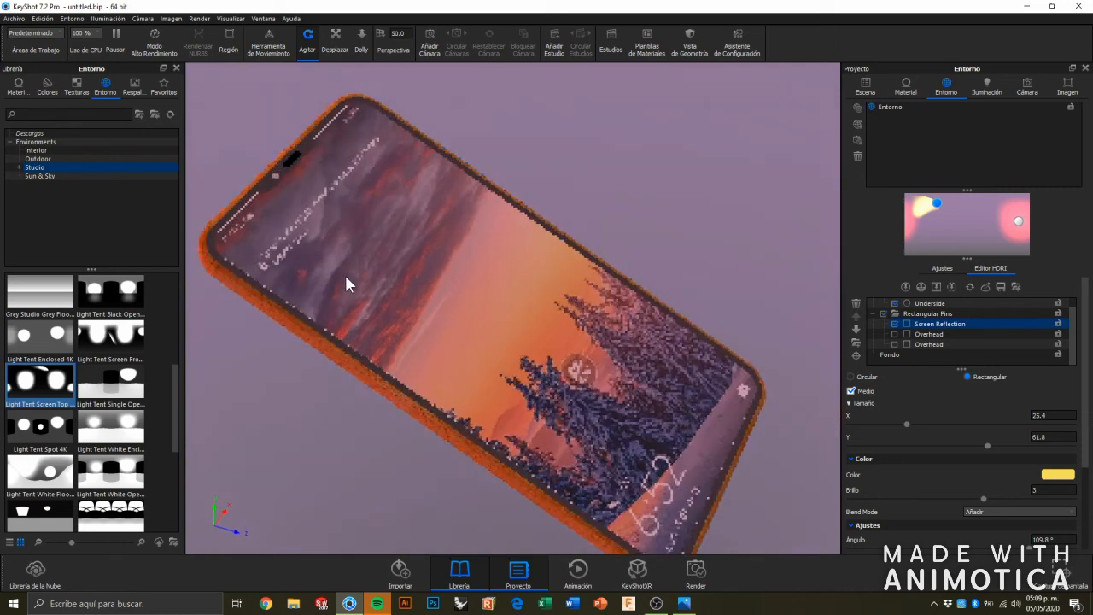
pyautogui.moveTo(349, 264); pyautogui.dragTo(250, 240)
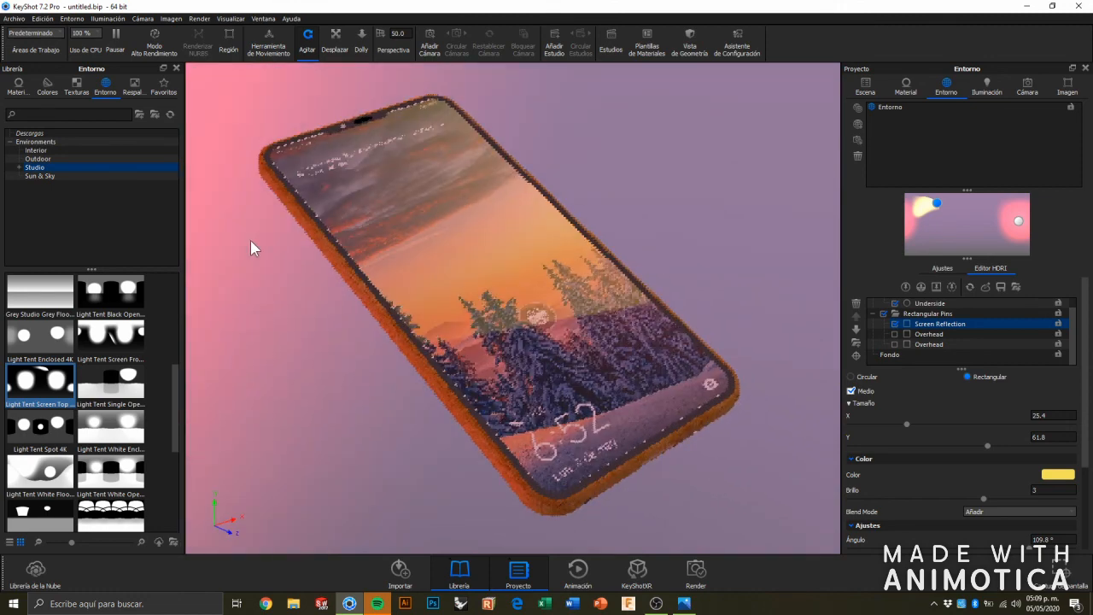